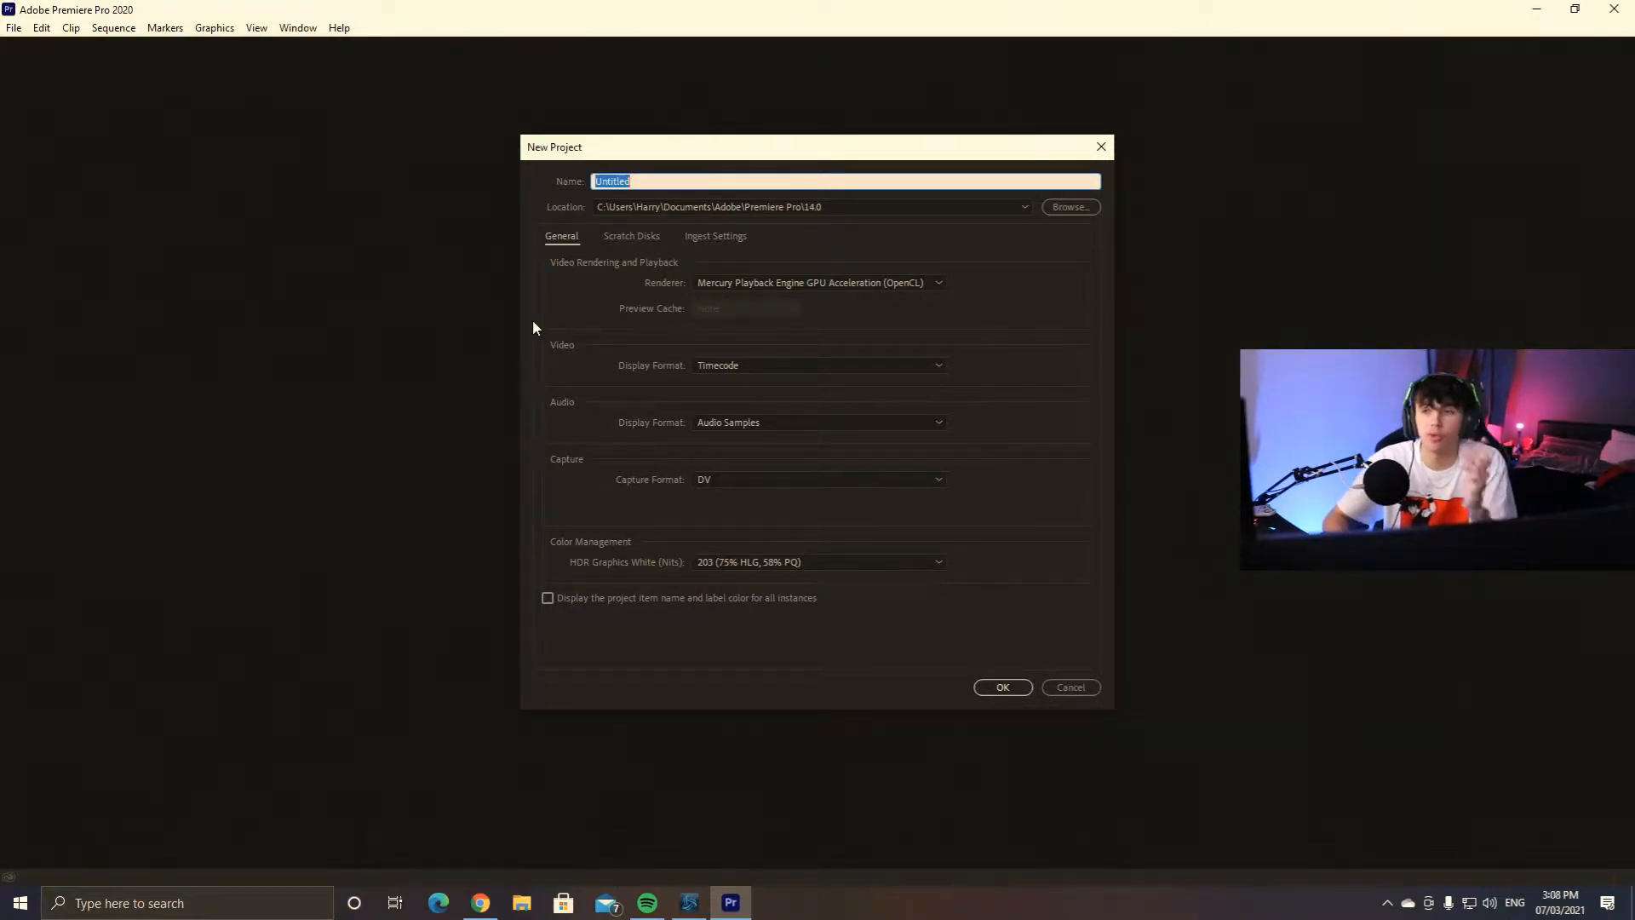
- Create a project named TikTok Videos, then import the recording 2021-03-07_15-01-29.mp4 and place it in a new sequence
{"action": "type", "text": "TikTok Videos"}
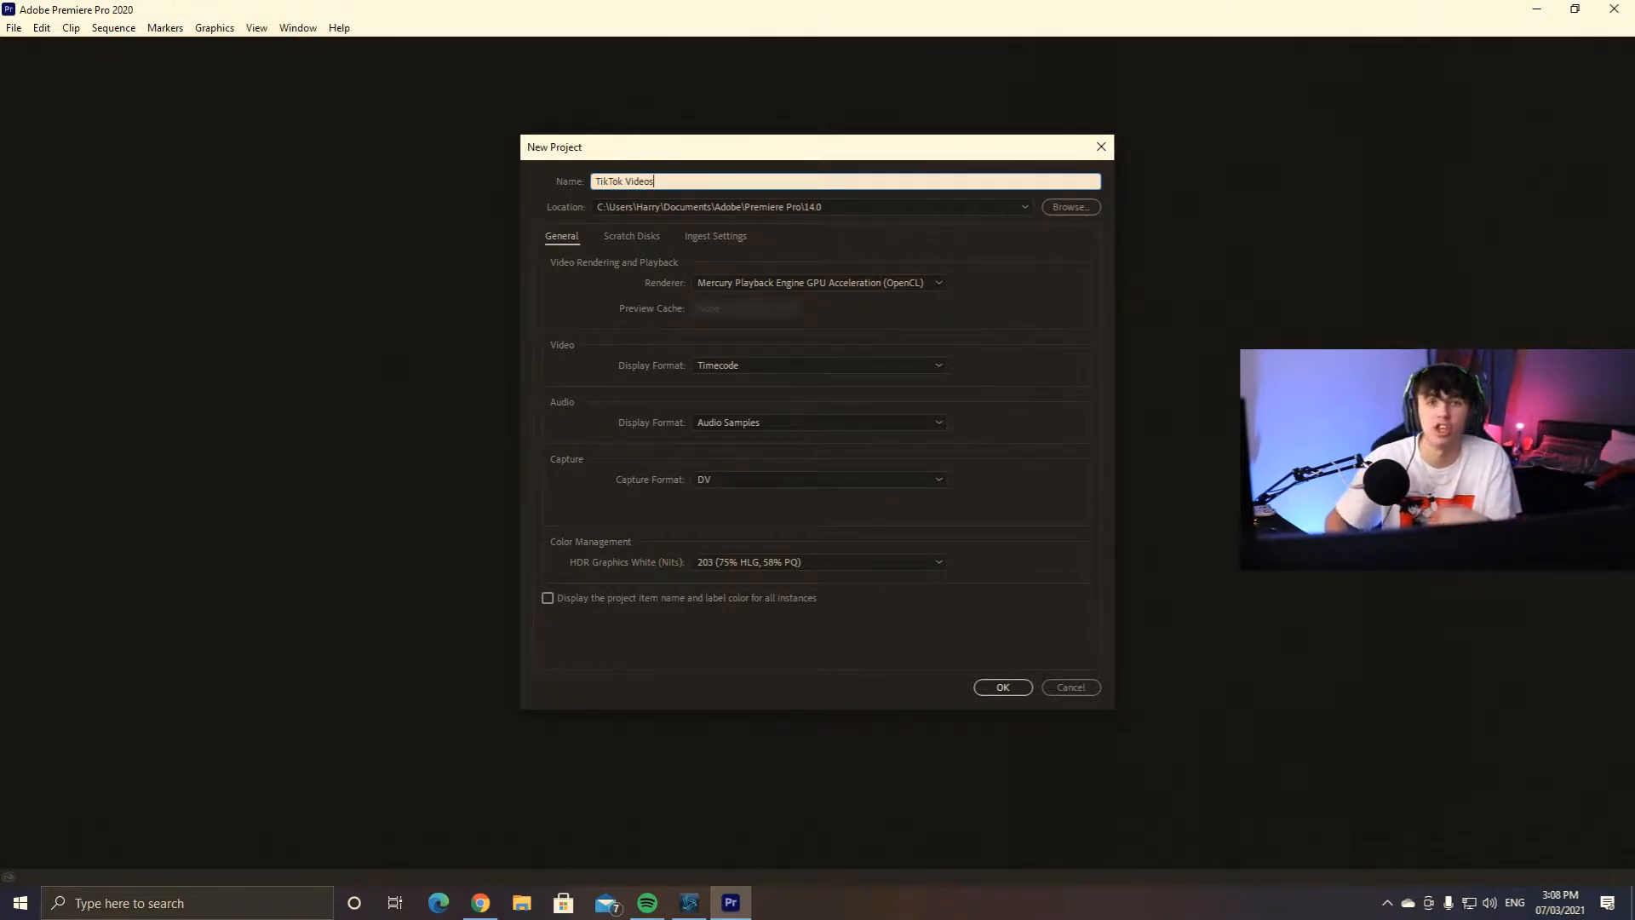
{"action": "key", "text": "Return"}
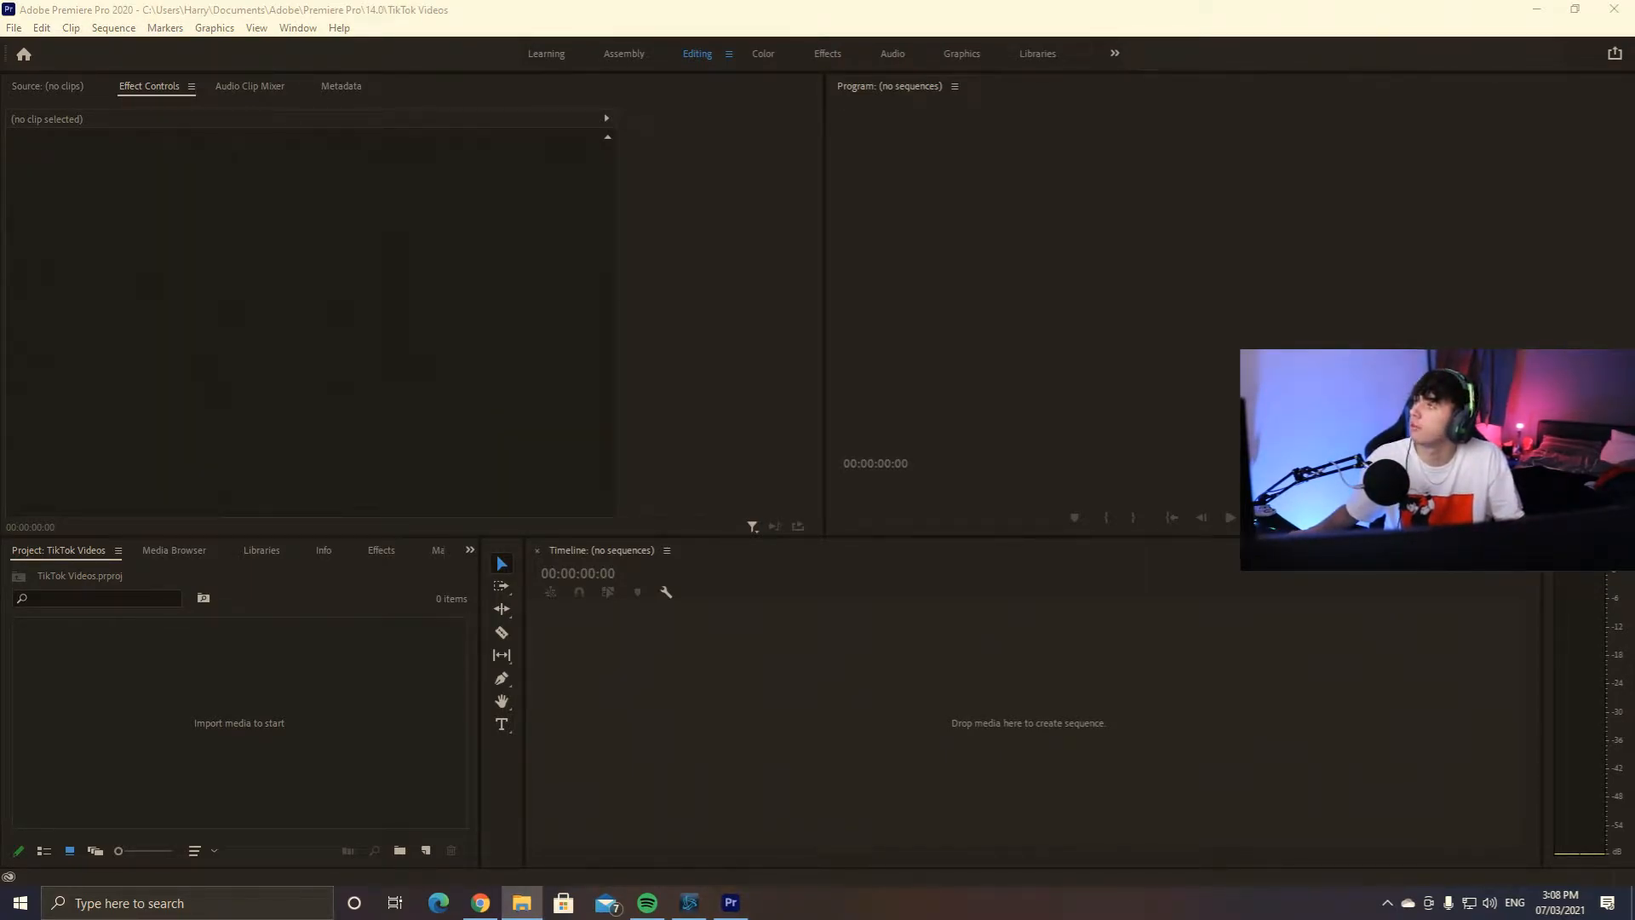
{"action": "left_click_drag", "start_coordinate": [109, 706], "coordinate": [126, 703]}
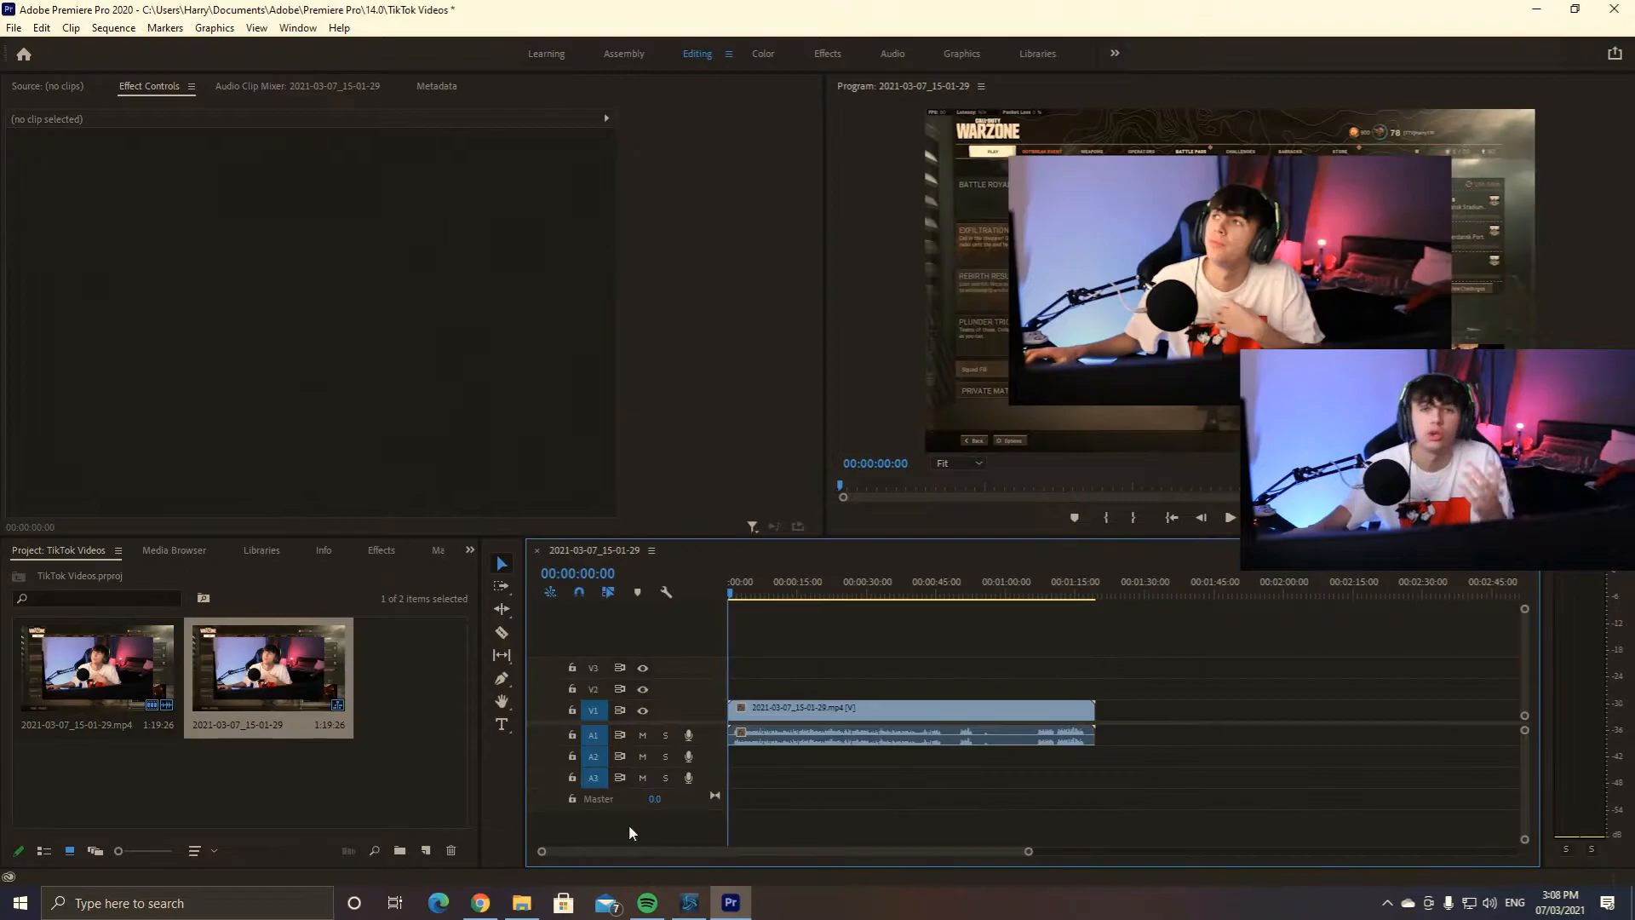
- Play through the last part of the recording to find where the wanted take starts, and split the clip at about 00:01:11:11
{"action": "left_click_drag", "start_coordinate": [1057, 590], "coordinate": [1037, 590]}
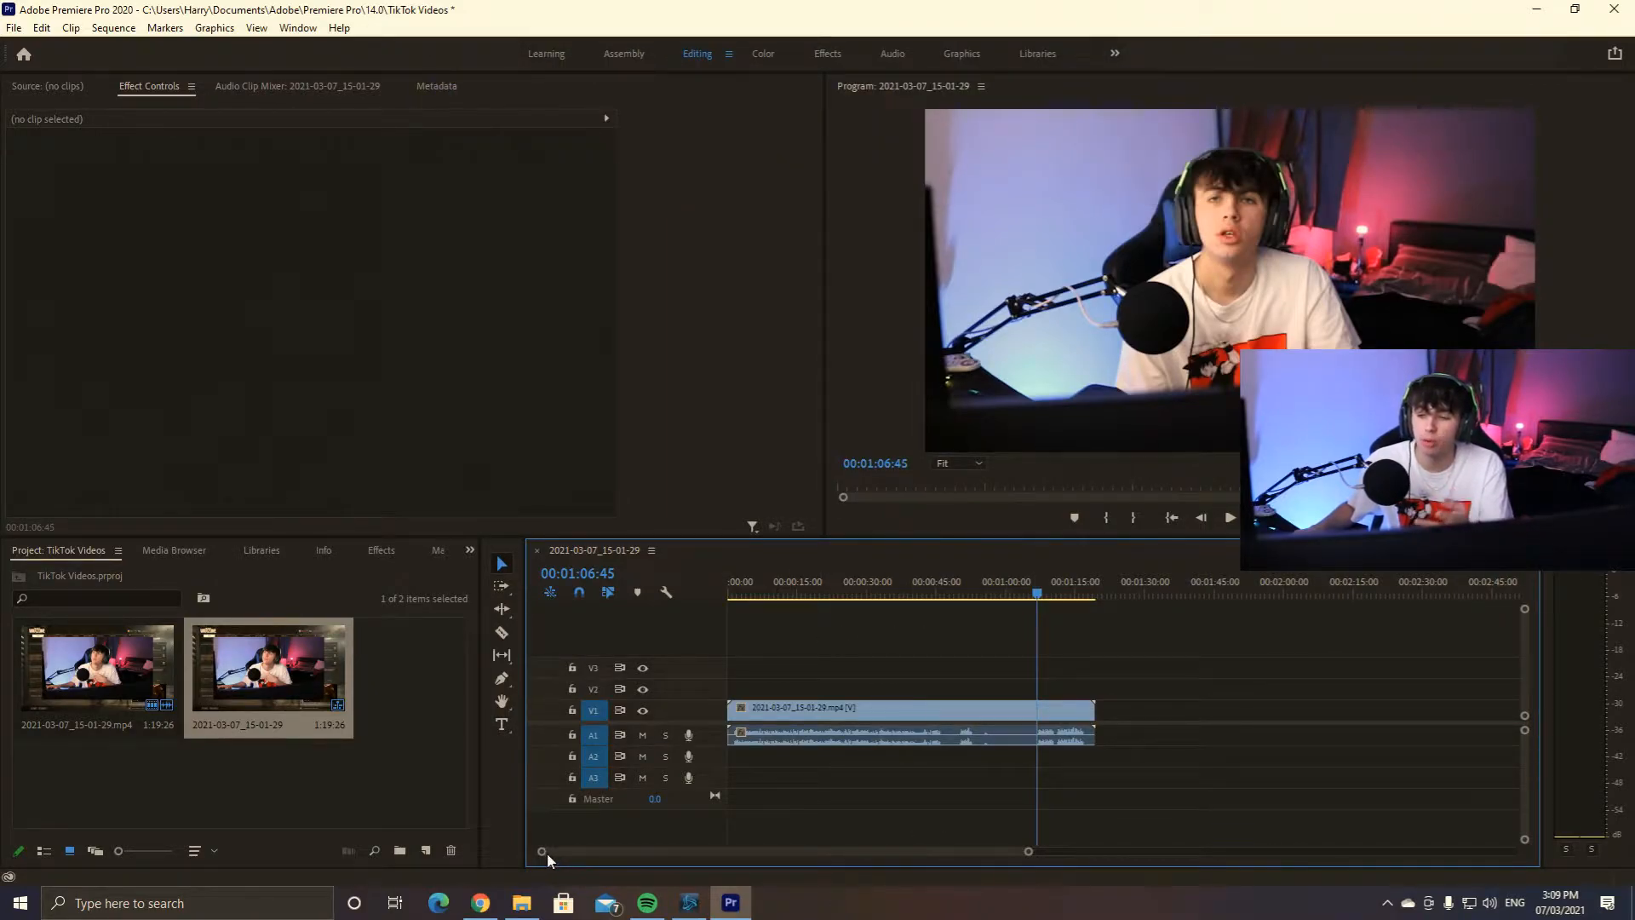
{"action": "left_click_drag", "start_coordinate": [542, 856], "coordinate": [687, 854]}
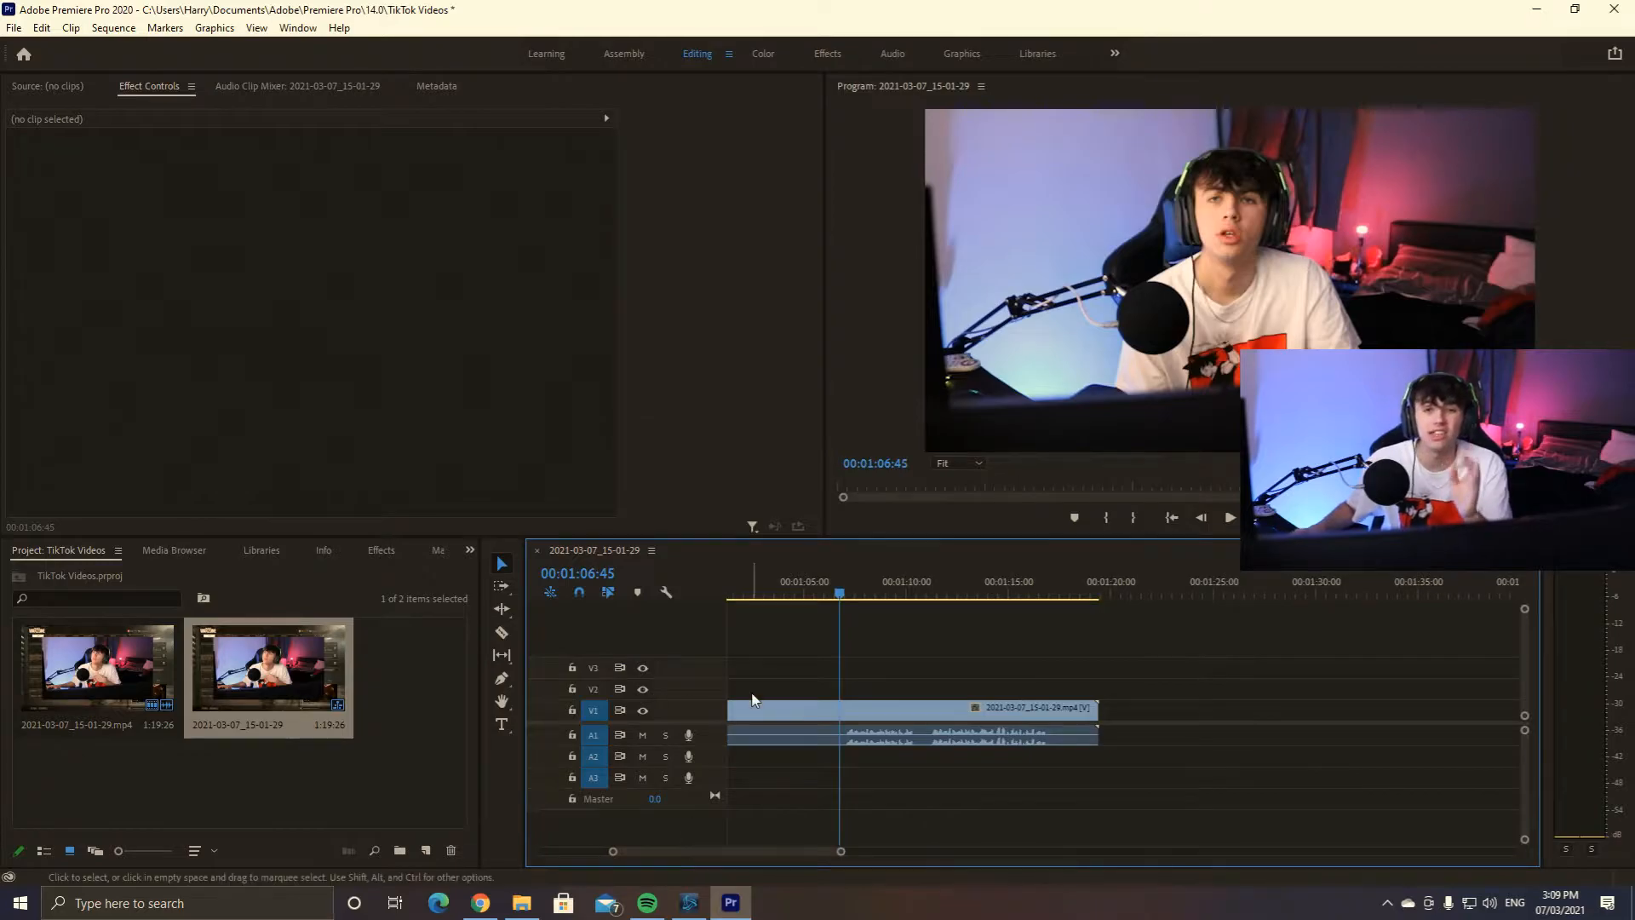
{"action": "left_click", "coordinate": [933, 594]}
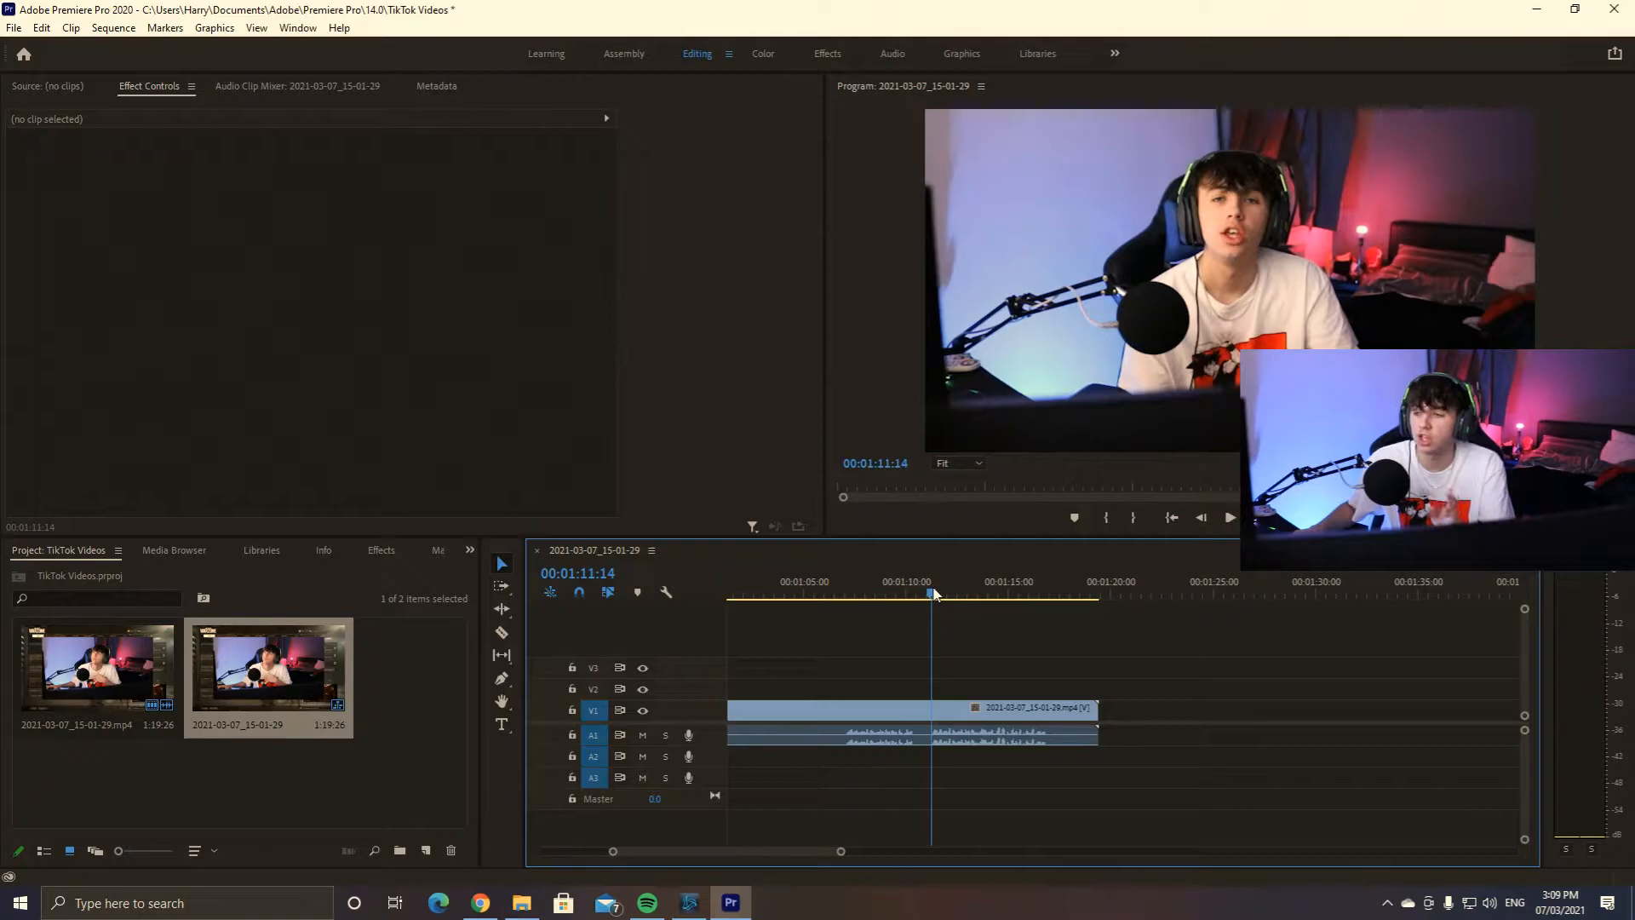
{"action": "key", "text": "space"}
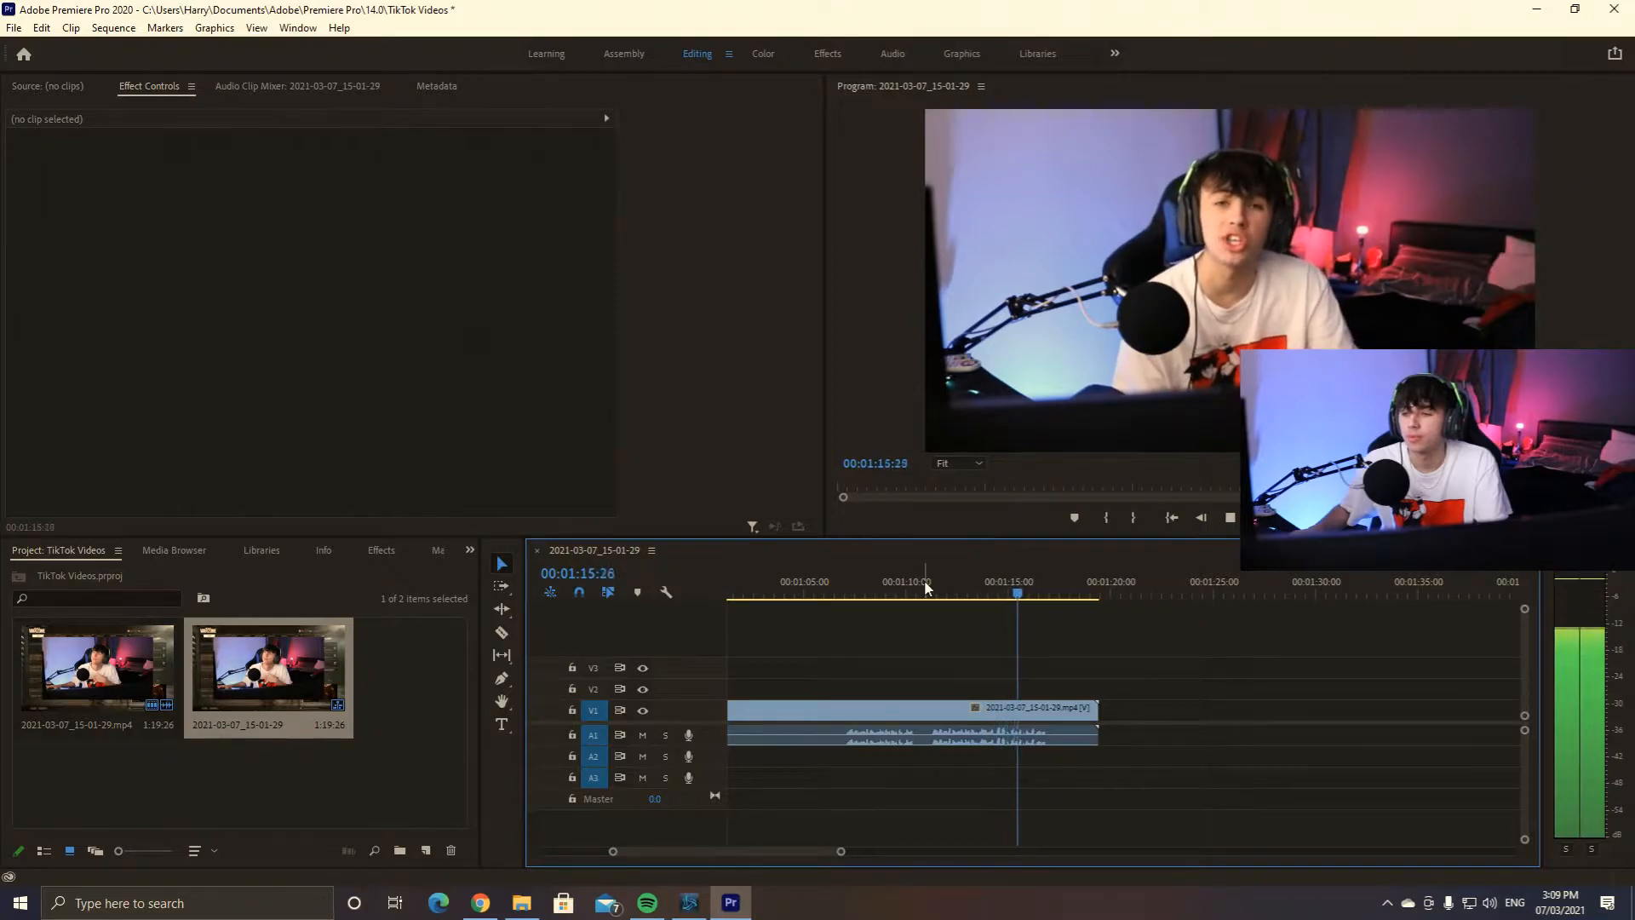
{"action": "left_click_drag", "start_coordinate": [926, 583], "coordinate": [932, 588]}
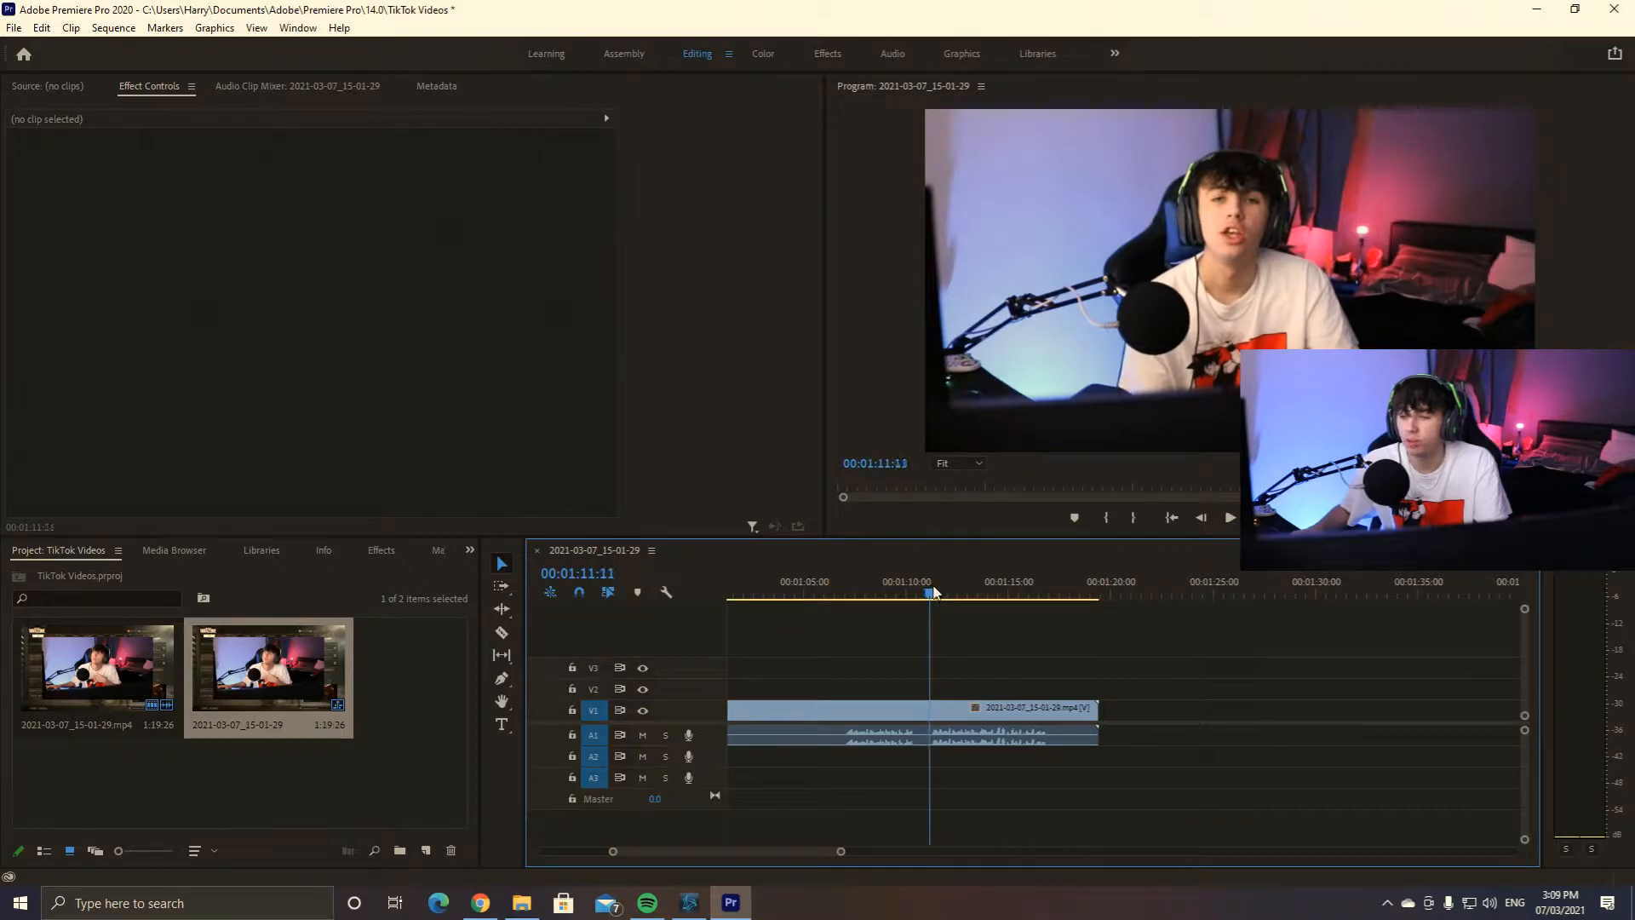
{"action": "left_click", "coordinate": [502, 632]}
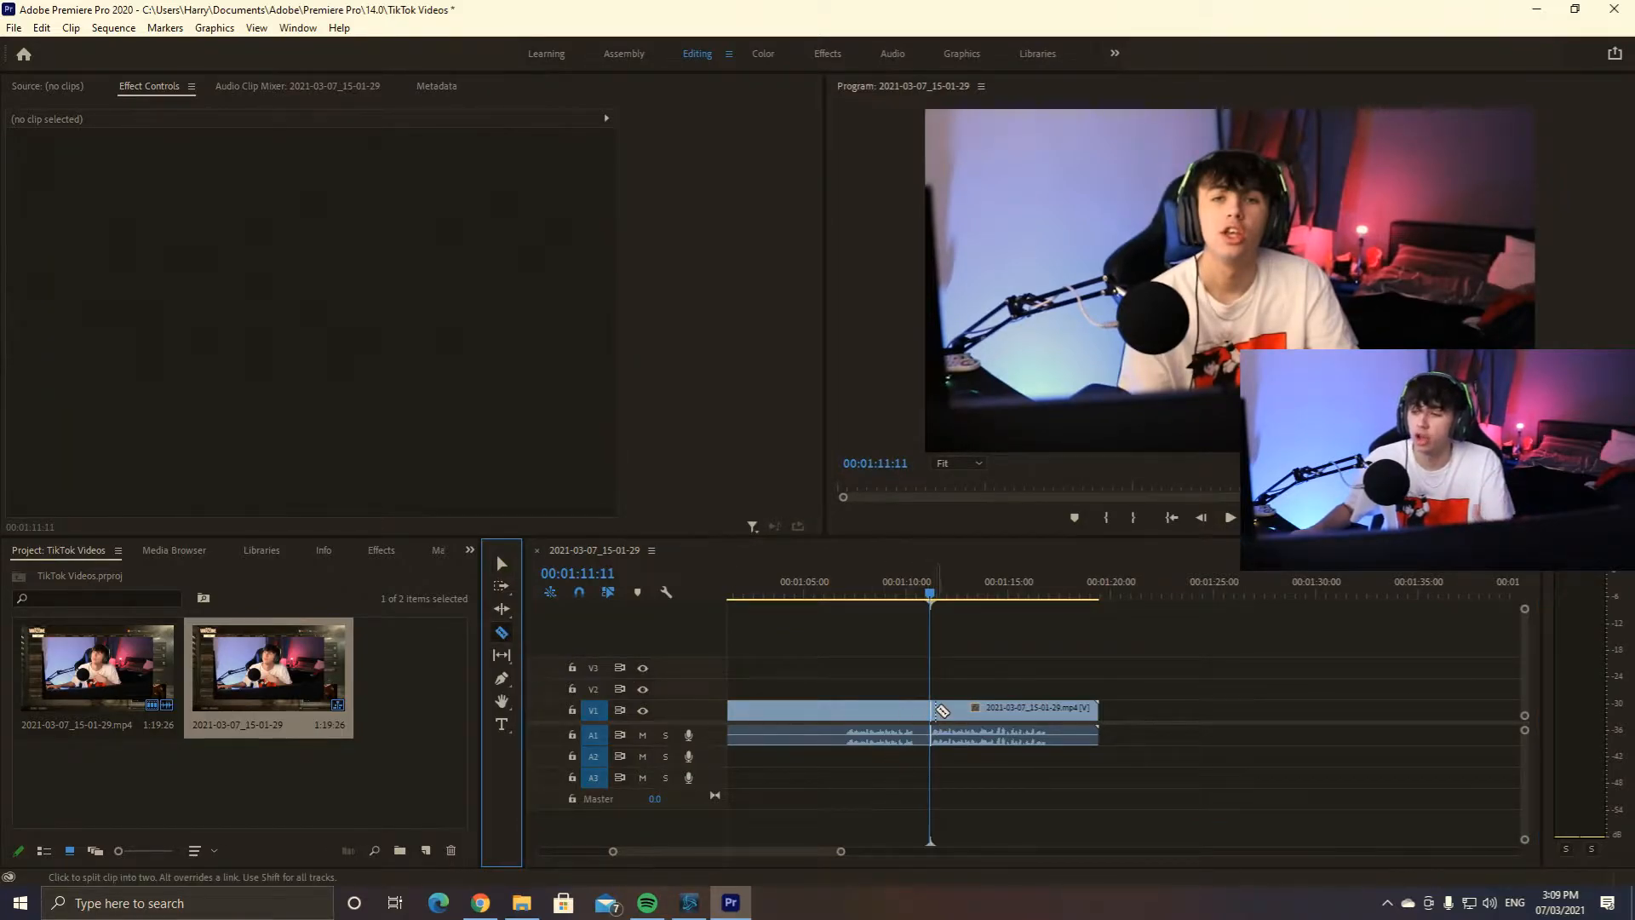
{"action": "left_click", "coordinate": [938, 710]}
- Delete the part of the recording before the cut
{"action": "key", "text": "space"}
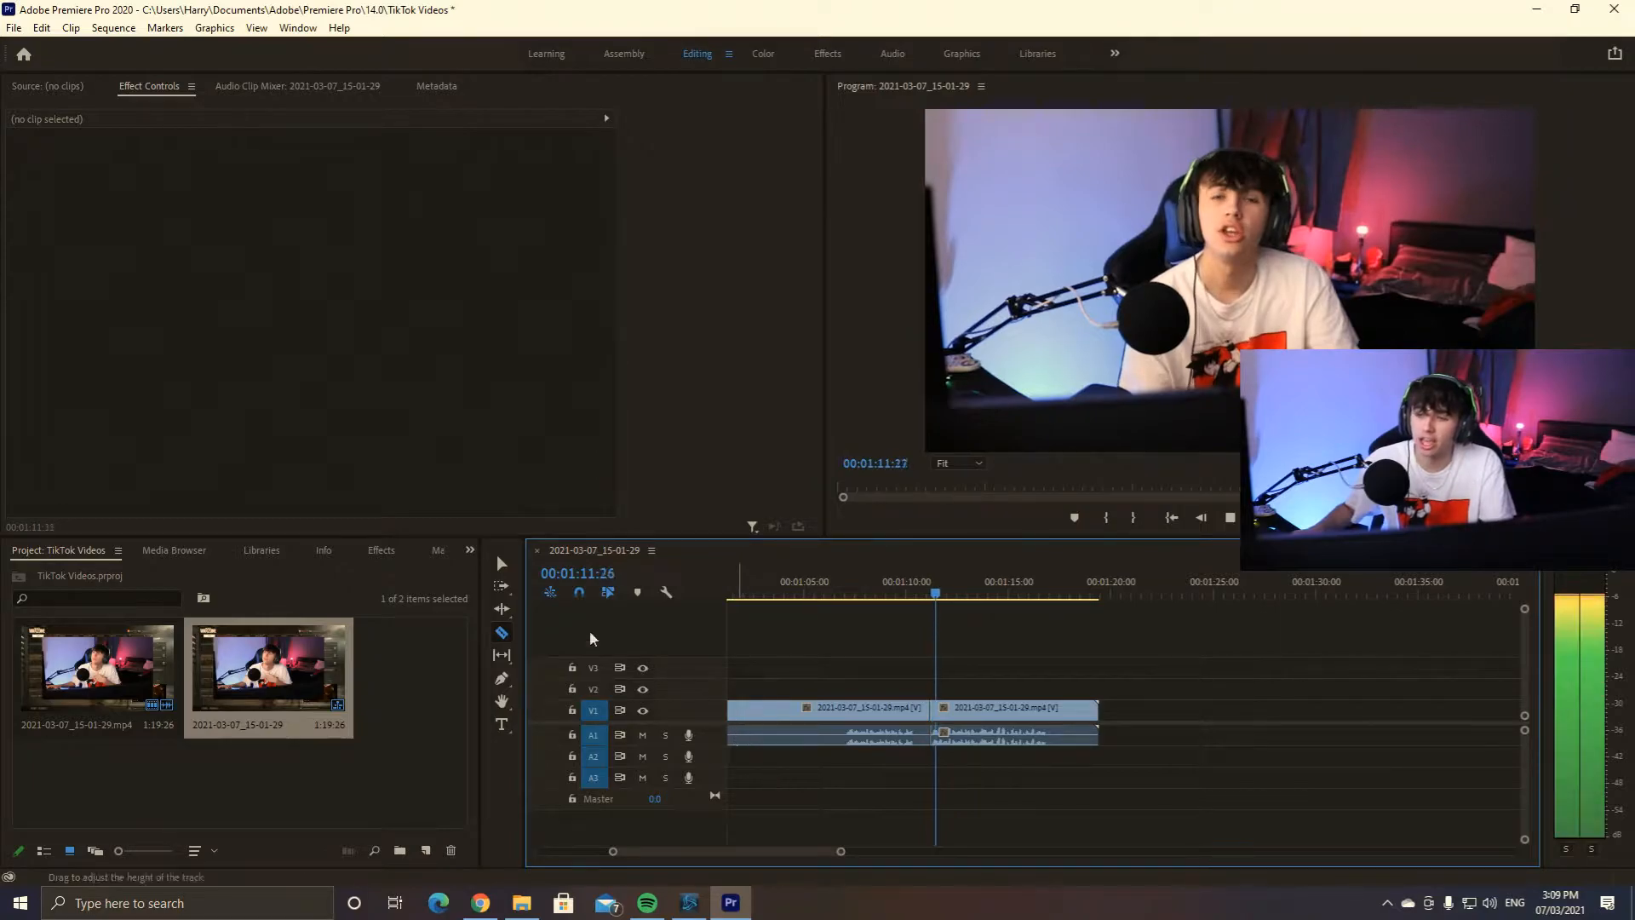
{"action": "left_click", "coordinate": [502, 563]}
{"action": "left_click", "coordinate": [784, 705]}
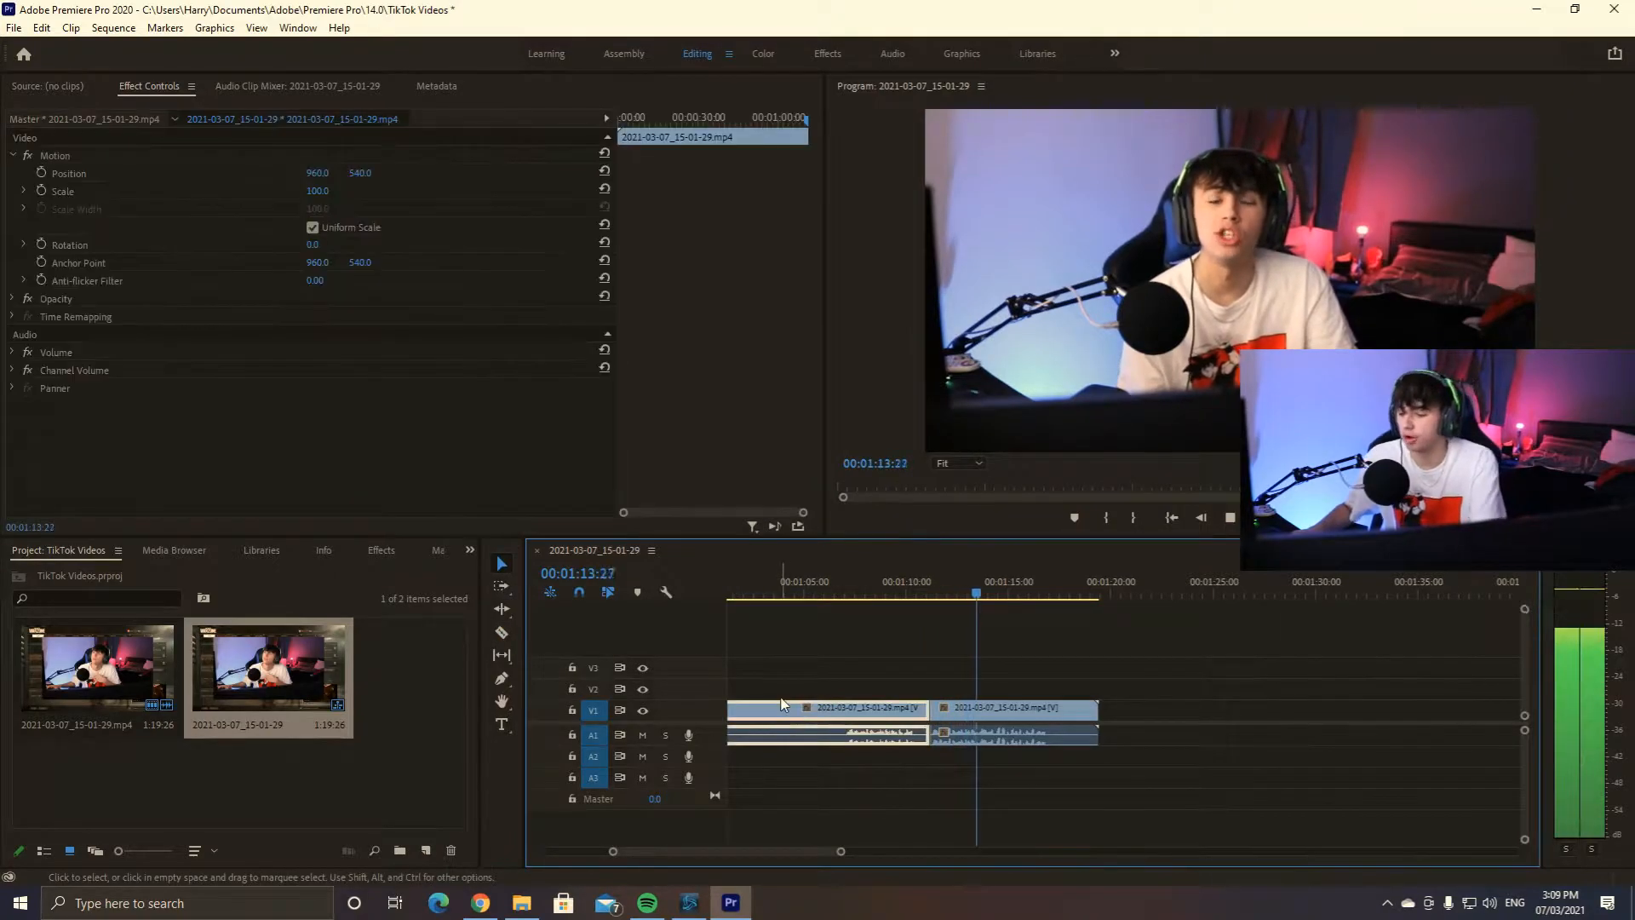
{"action": "key", "text": "Delete"}
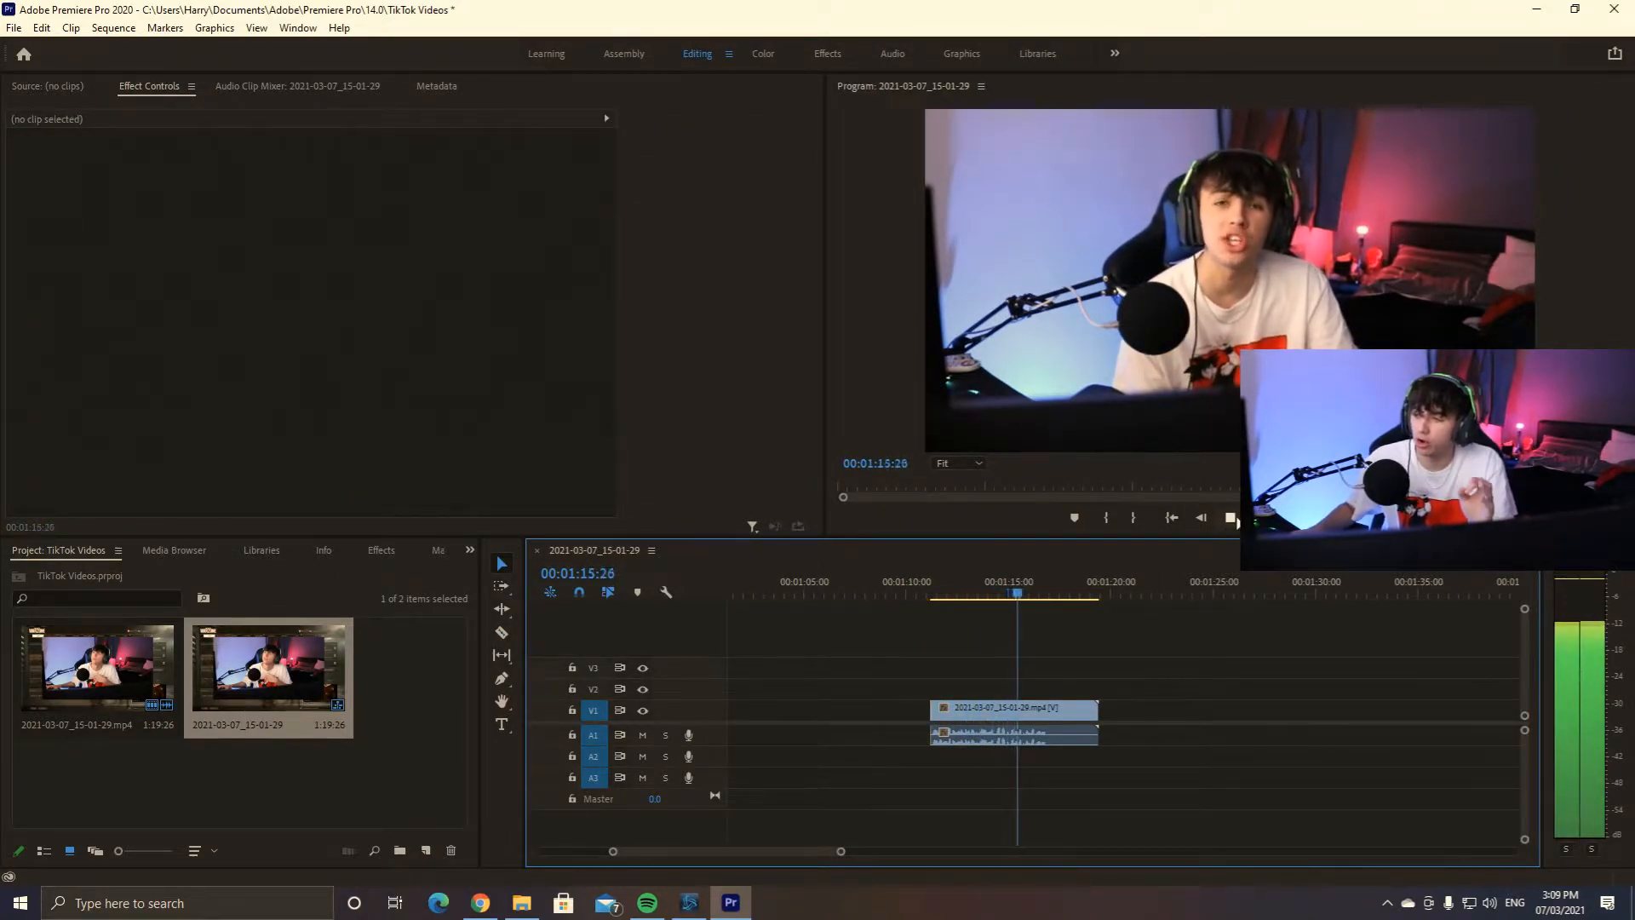
- Stop playback at 00:01:17:03, split the remaining clip there and delete the part after the cut
{"action": "left_click", "coordinate": [1231, 518]}
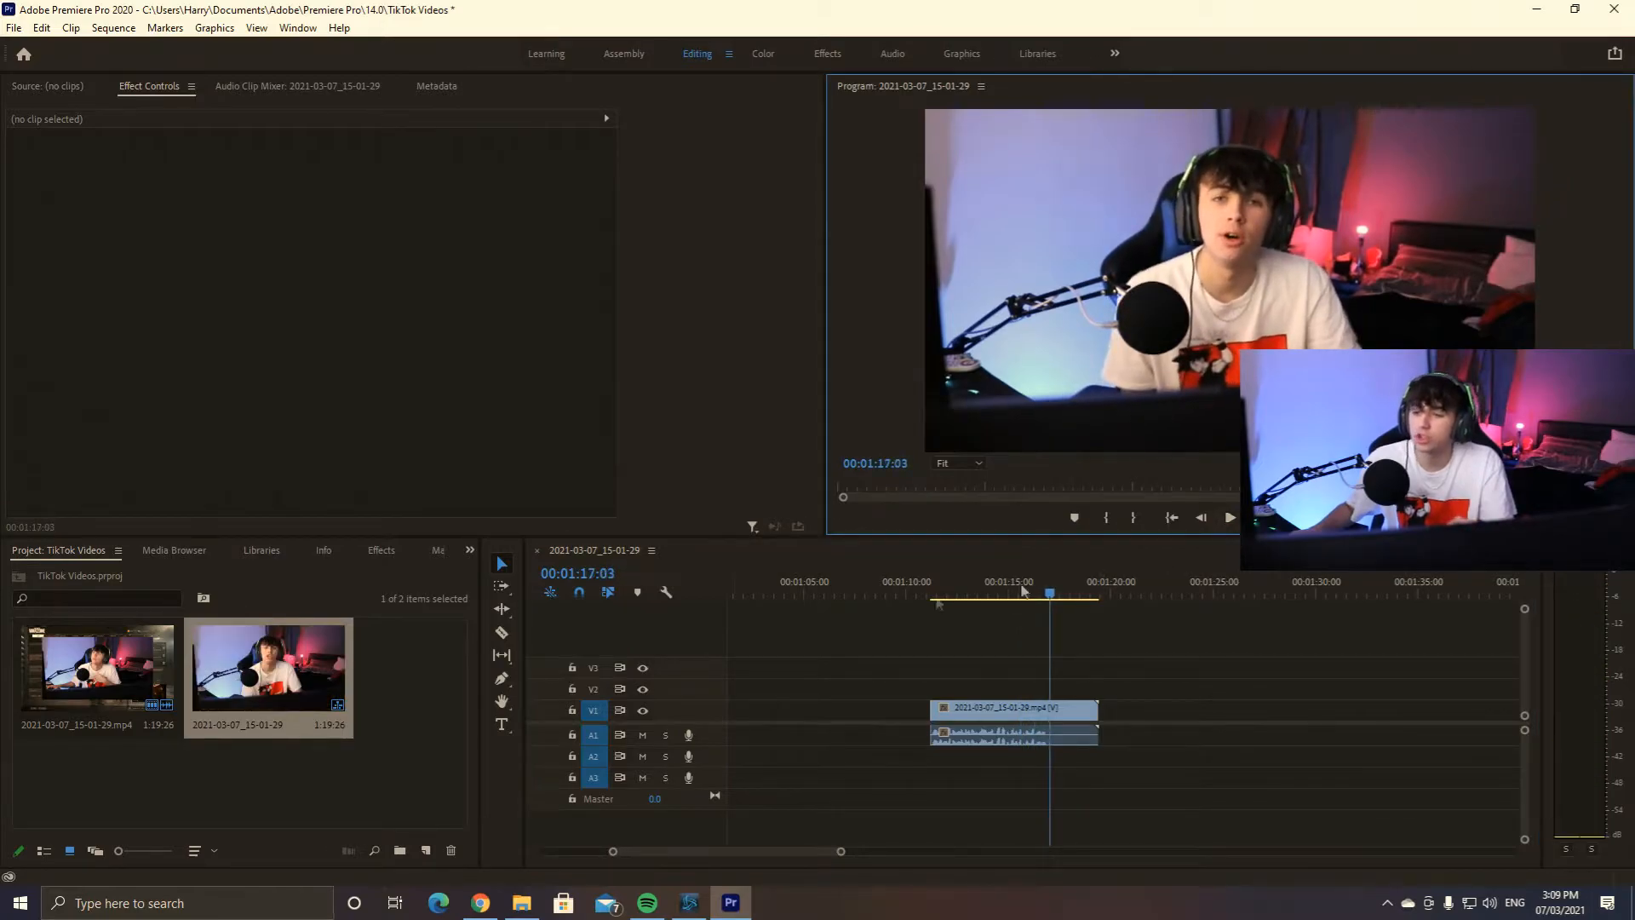
{"action": "left_click", "coordinate": [509, 632]}
{"action": "left_click", "coordinate": [1048, 712]}
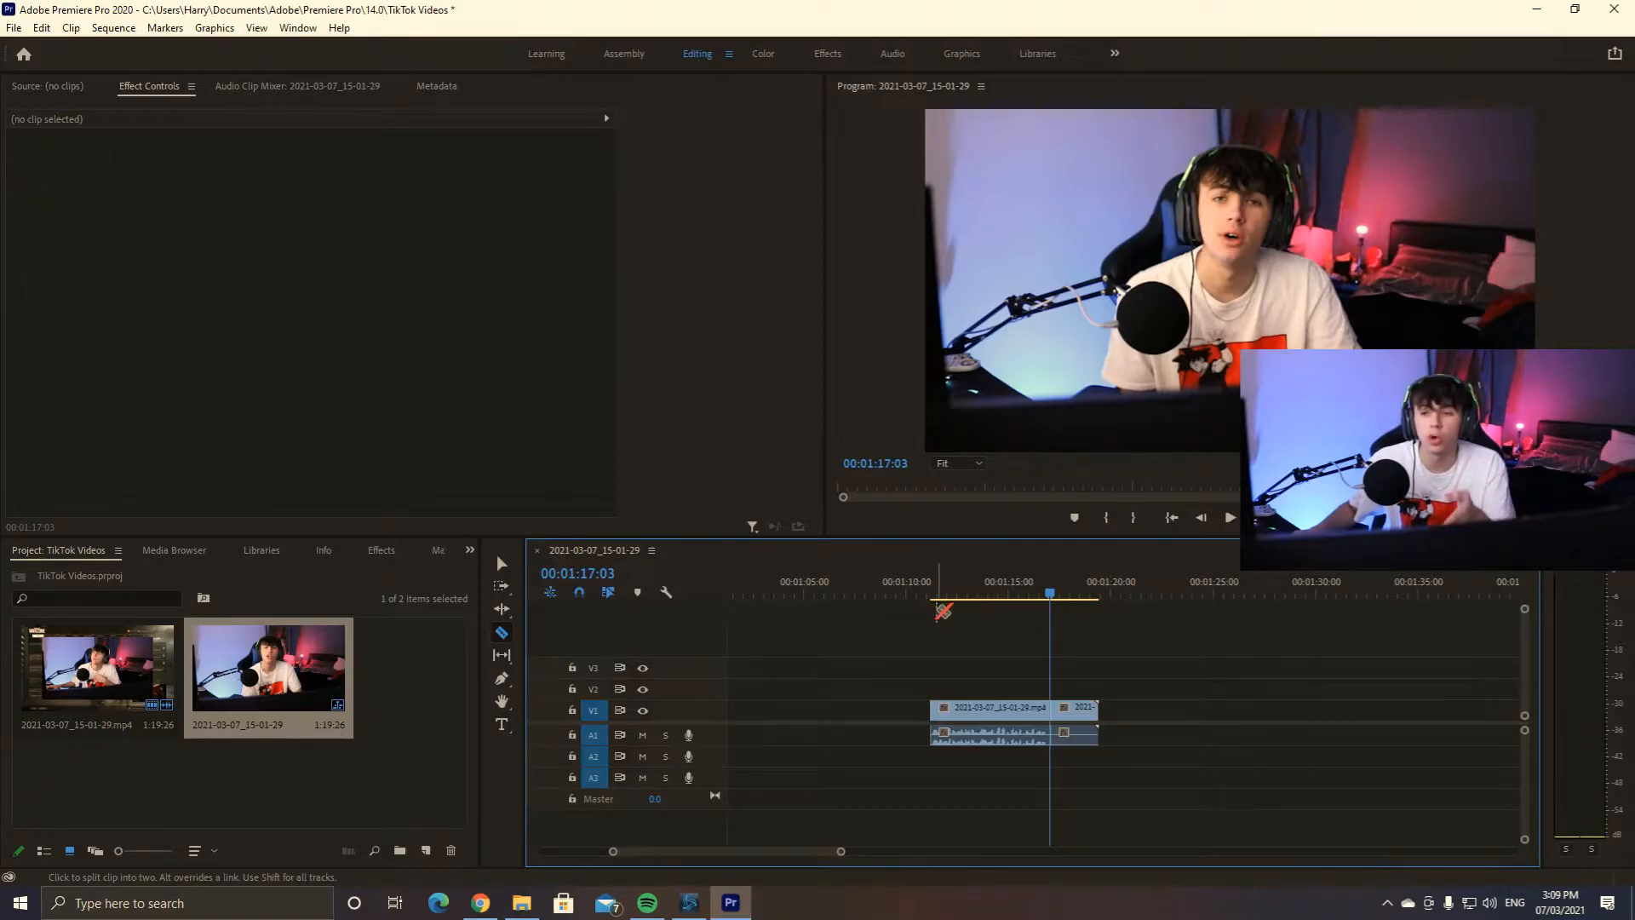
{"action": "left_click", "coordinate": [501, 563]}
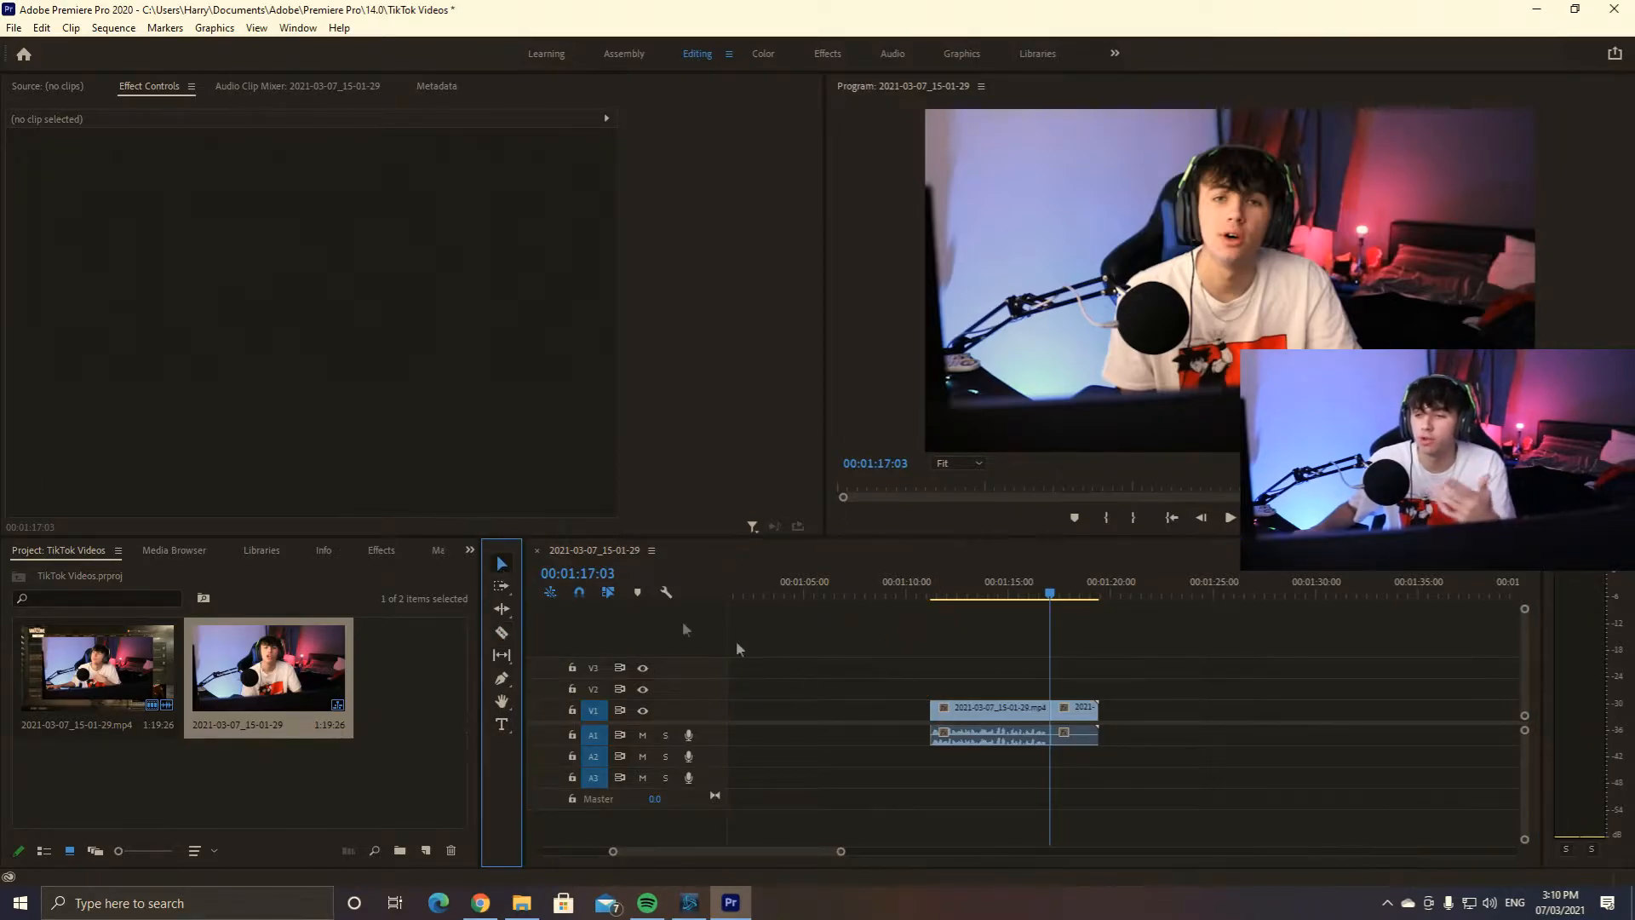
{"action": "left_click", "coordinate": [1093, 729]}
{"action": "key", "text": "Delete"}
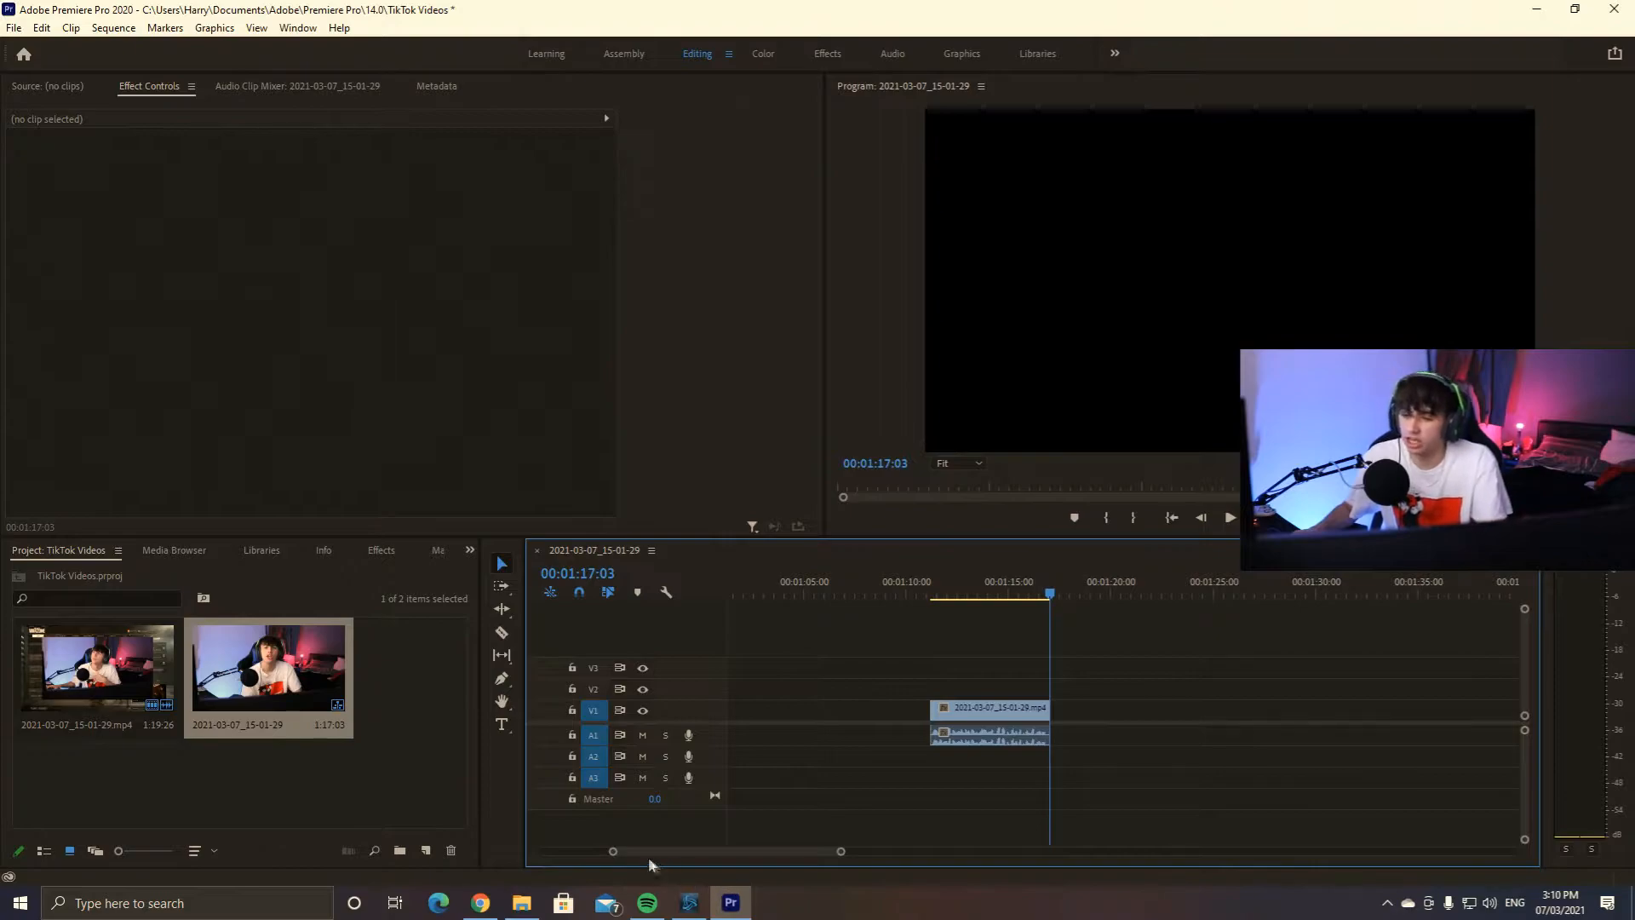
- Move the trimmed recording to the start of the timeline and return the playhead to 00:00:00:00
{"action": "left_click_drag", "start_coordinate": [612, 851], "coordinate": [477, 852]}
{"action": "left_click_drag", "start_coordinate": [1080, 712], "coordinate": [681, 730]}
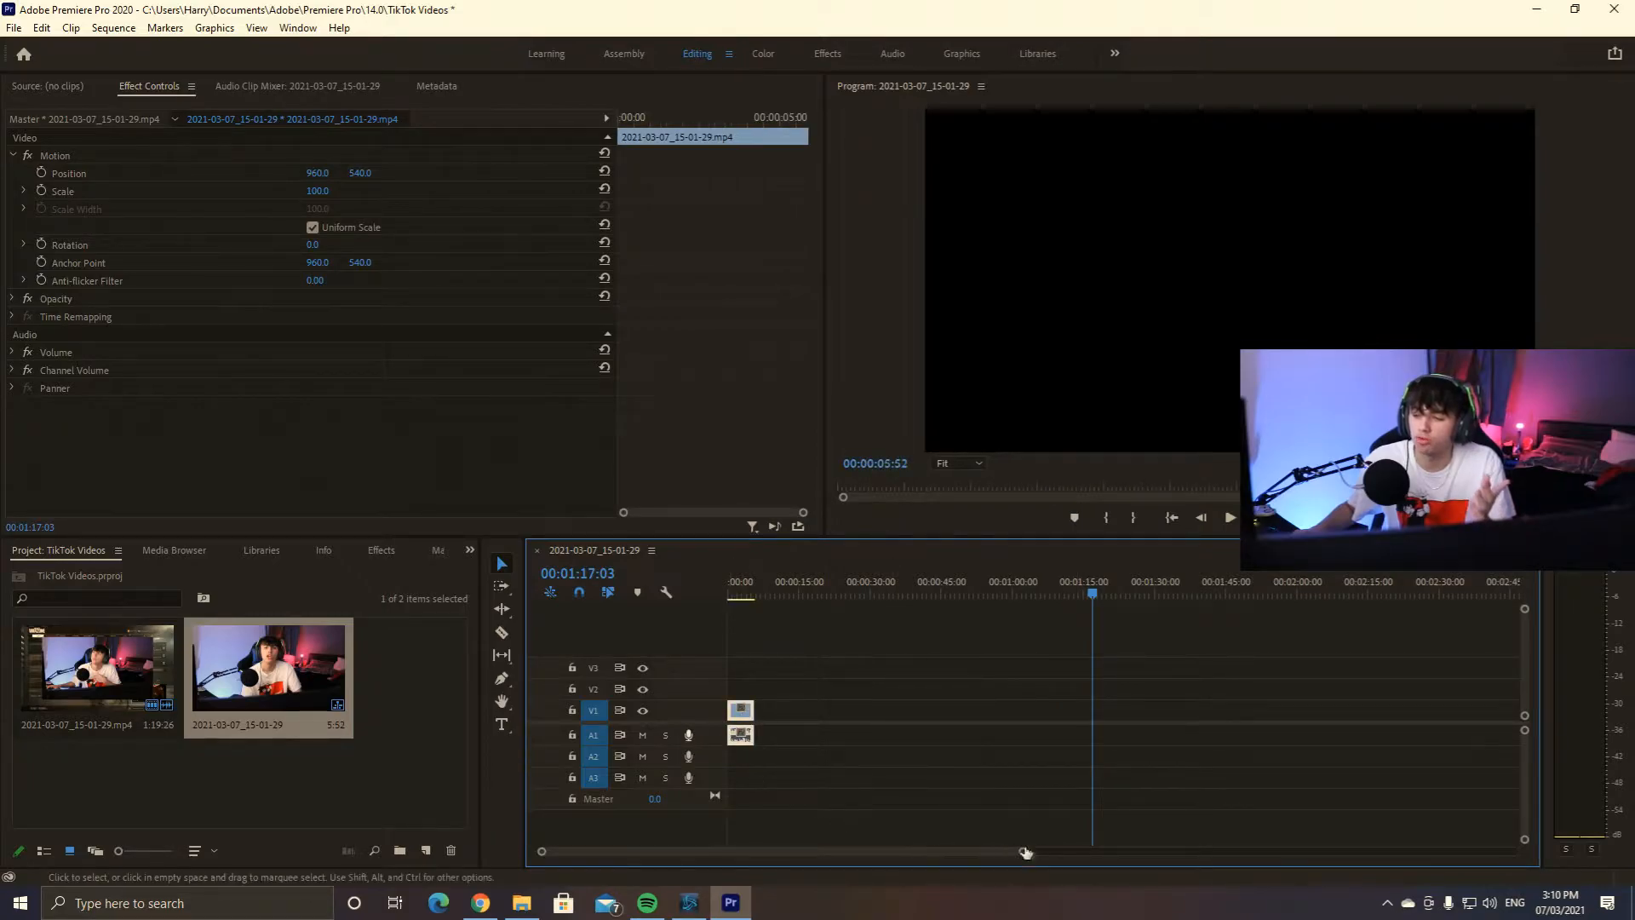
{"action": "key", "text": "Home"}
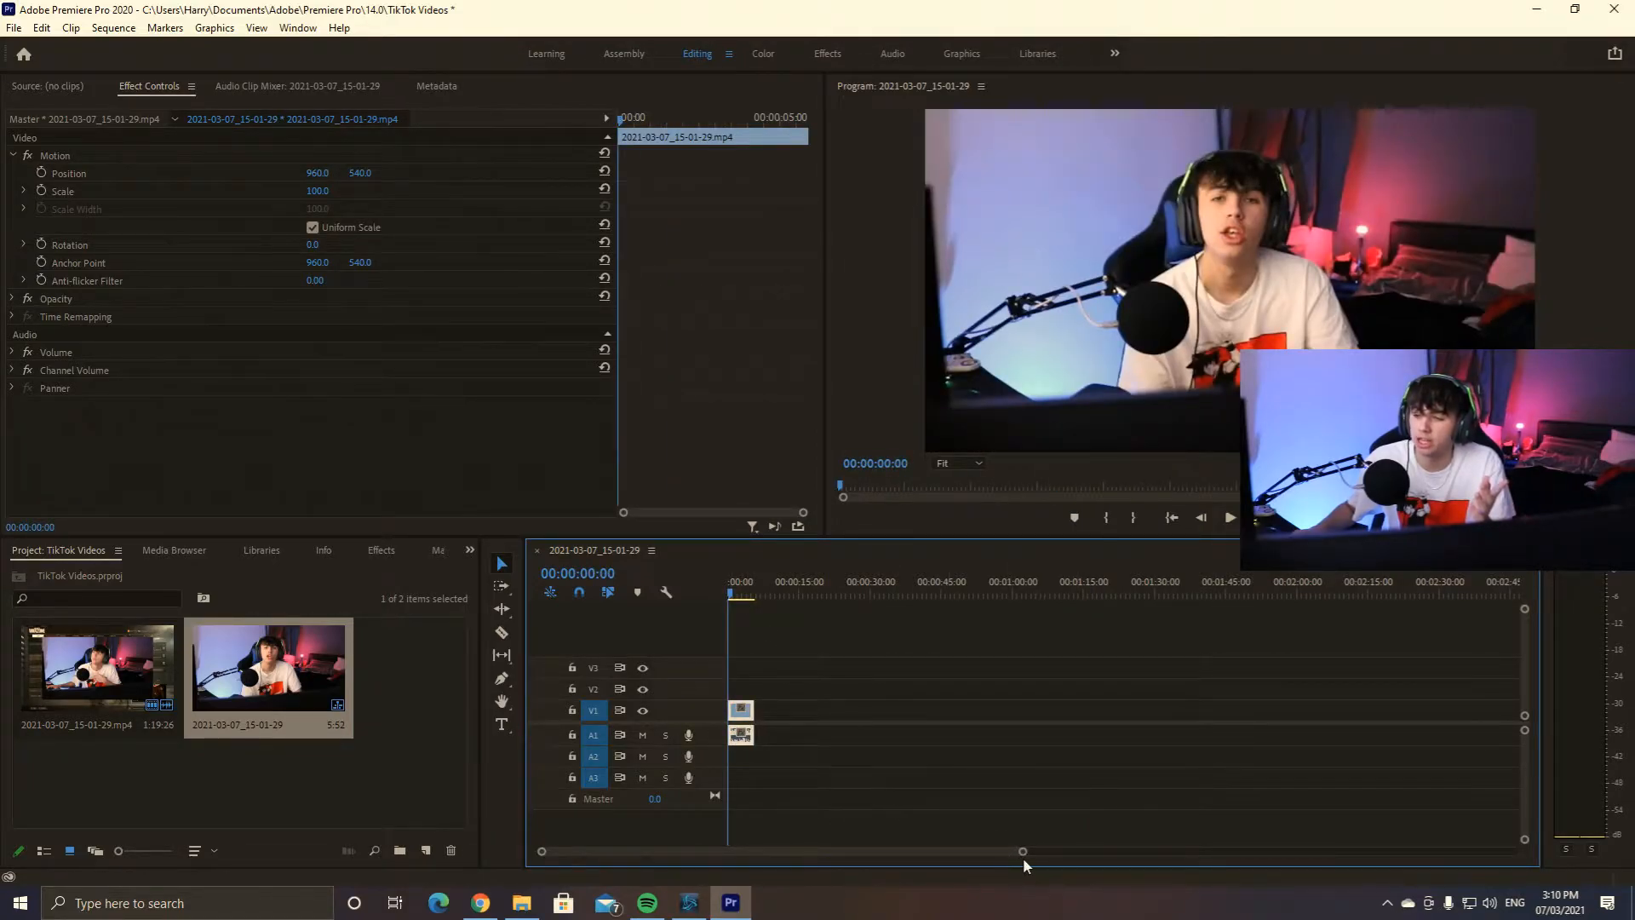
{"action": "left_click_drag", "start_coordinate": [1024, 854], "coordinate": [930, 848]}
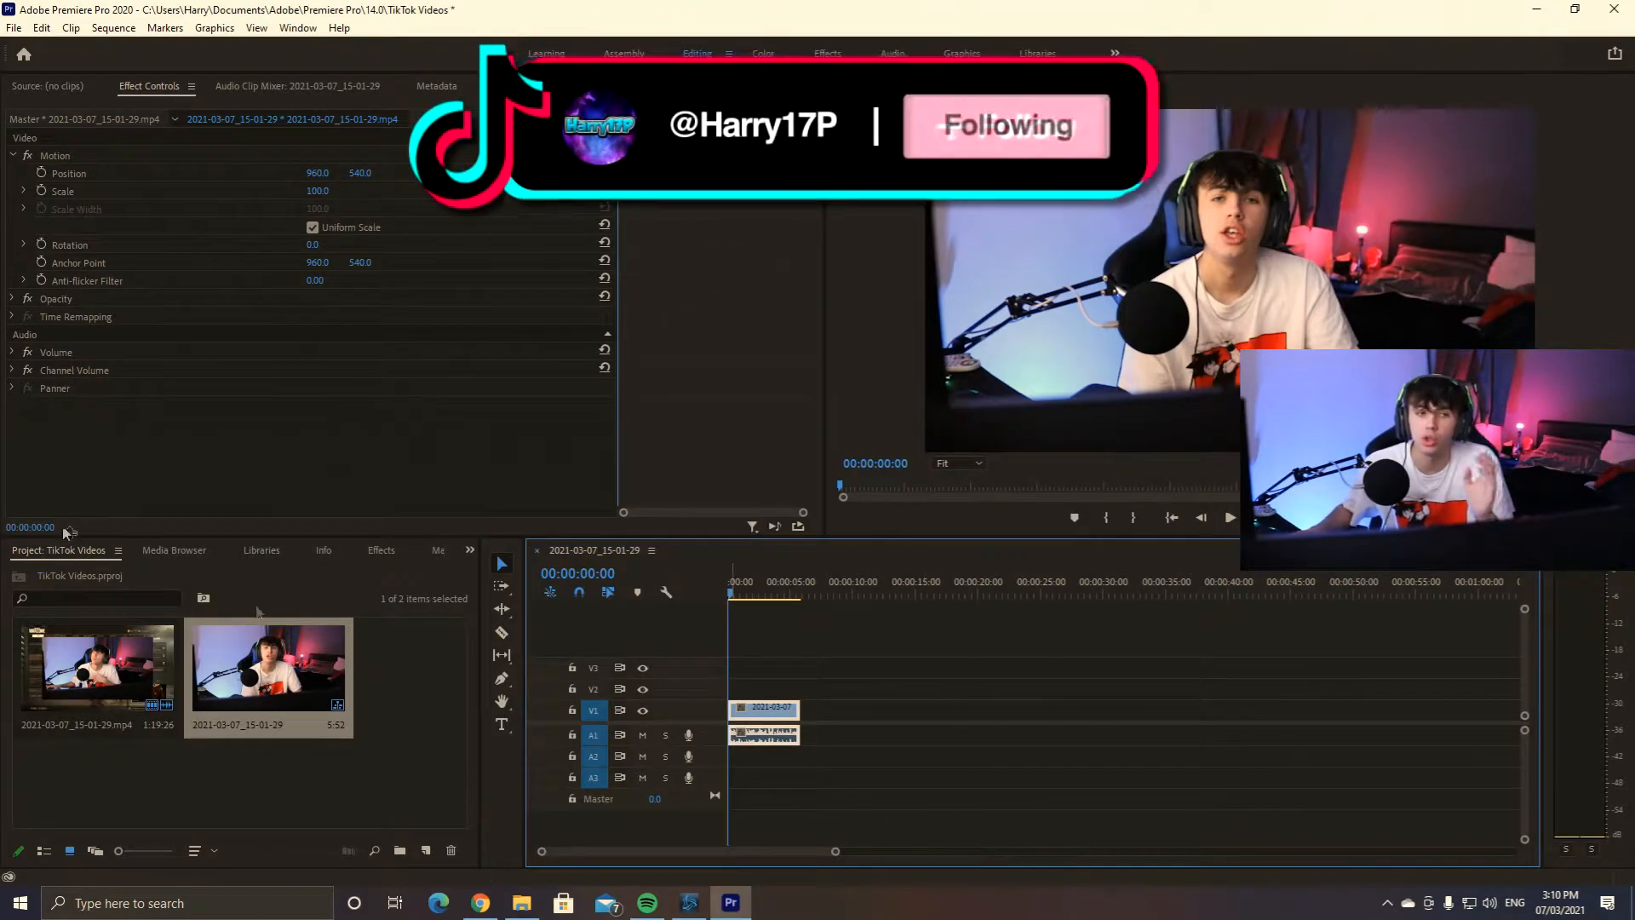
- Switch to the Twitch Clips Manager in Chrome and download the clip titled TURN ME UP DEZ
{"action": "left_click_drag", "start_coordinate": [511, 919], "coordinate": [608, 0]}
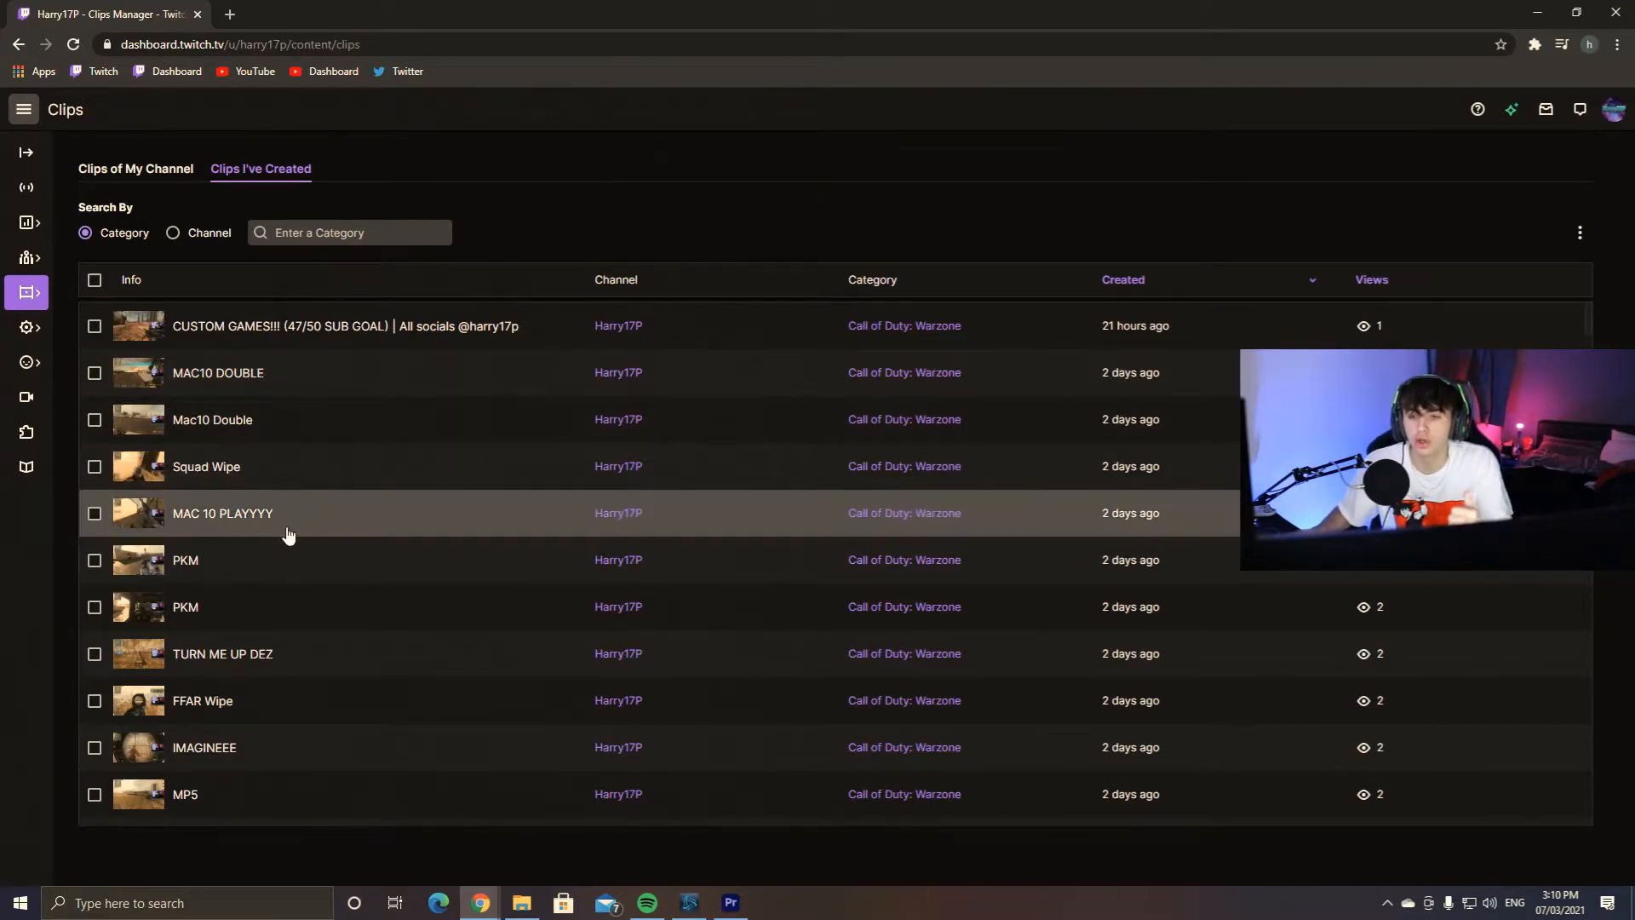
{"action": "scroll", "coordinate": [347, 537], "scroll_direction": "down", "scroll_amount": 1}
{"action": "left_click", "coordinate": [332, 563]}
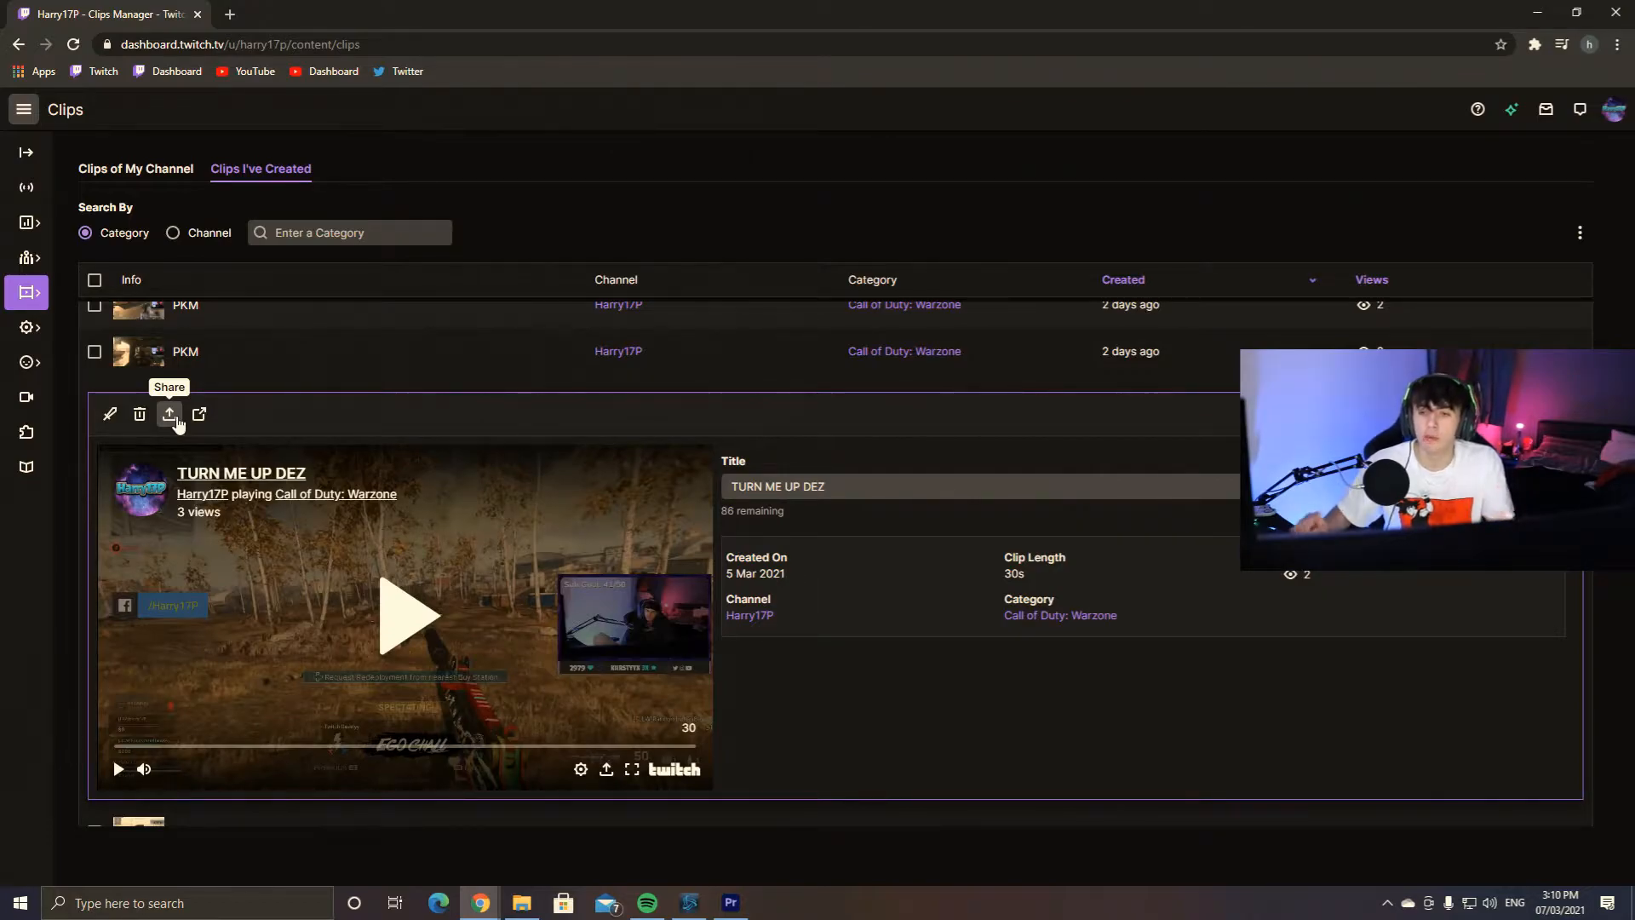
{"action": "left_click", "coordinate": [175, 417]}
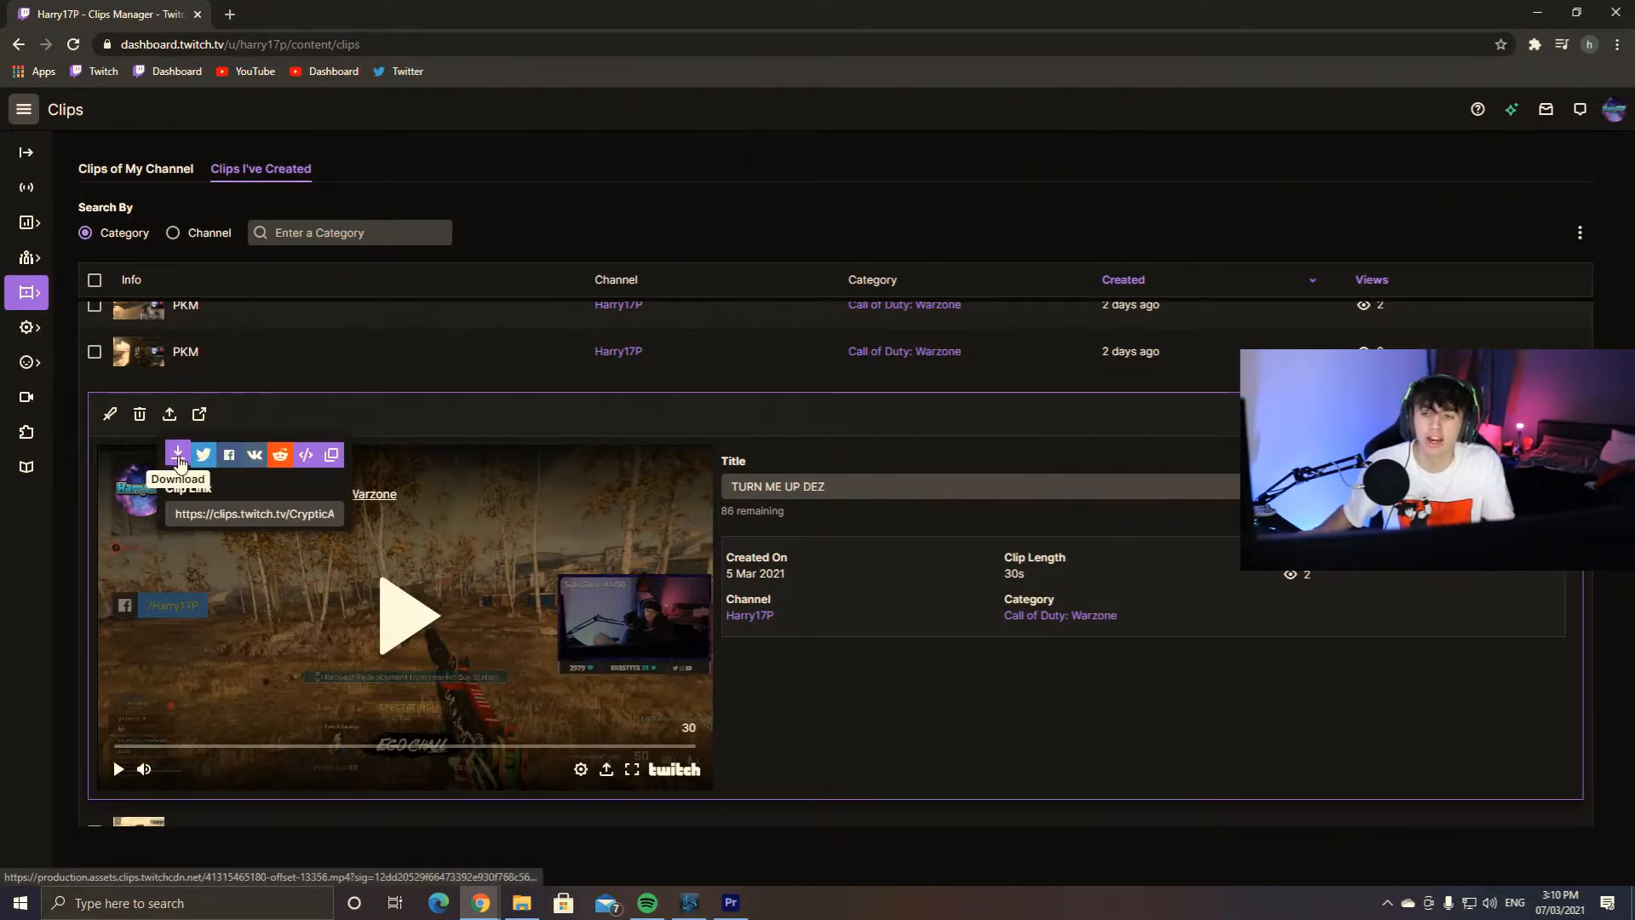
{"action": "left_click", "coordinate": [178, 456]}
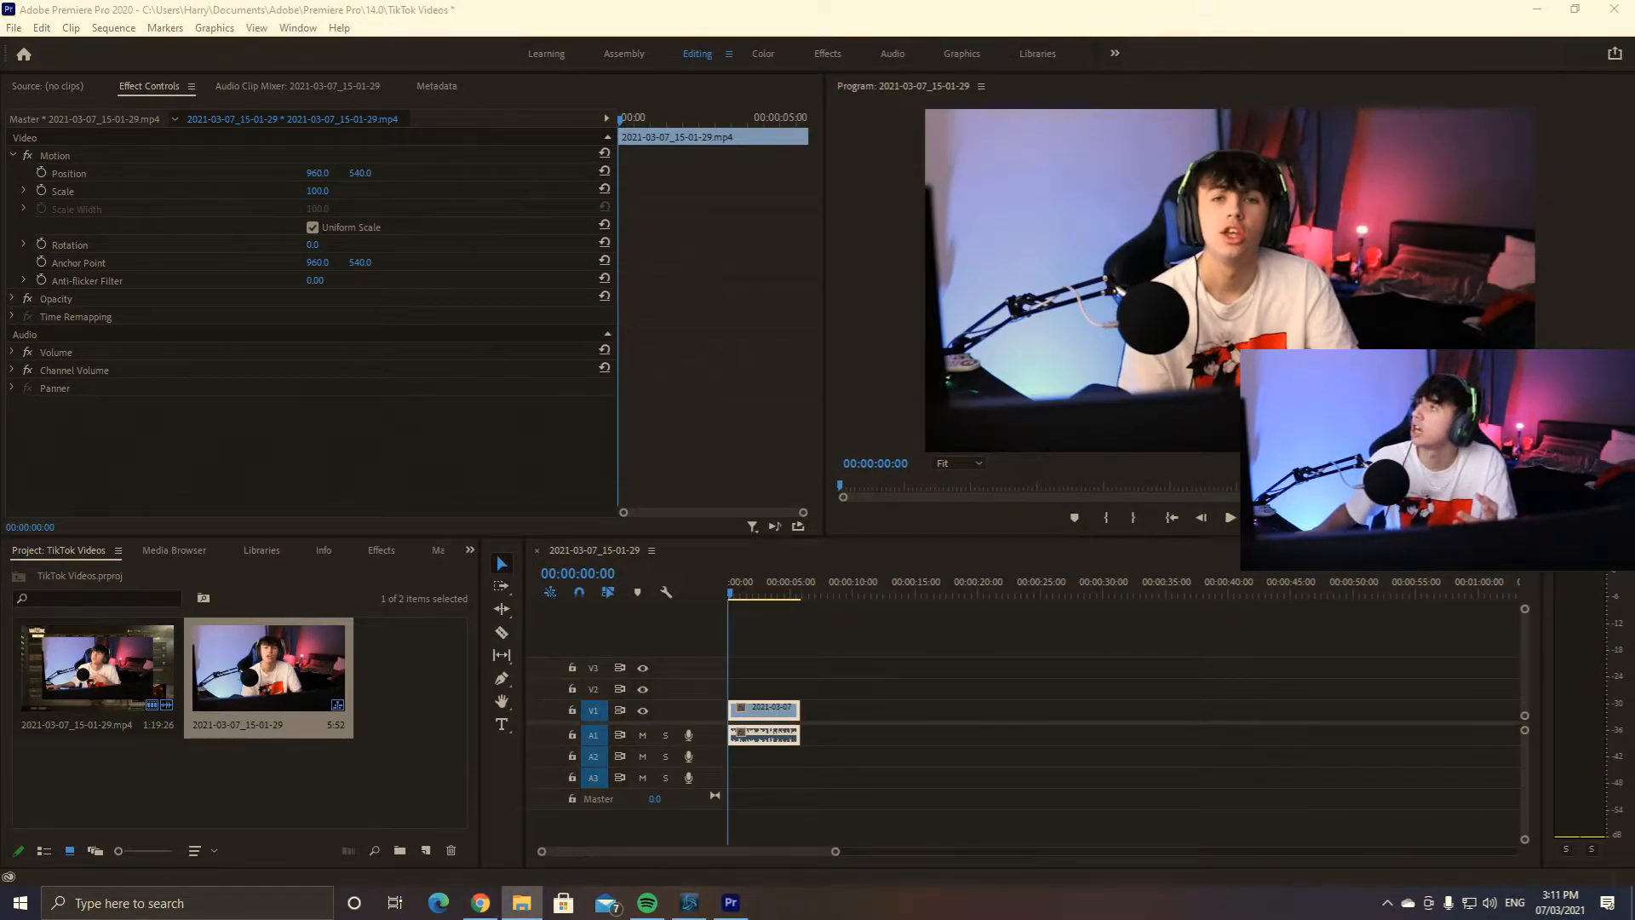
- Import the downloaded gameplay clip into the Premiere Pro project, place copies on V2 and V3 from the start, and mute audio track A3
{"action": "left_click_drag", "start_coordinate": [1332, 577], "coordinate": [403, 734]}
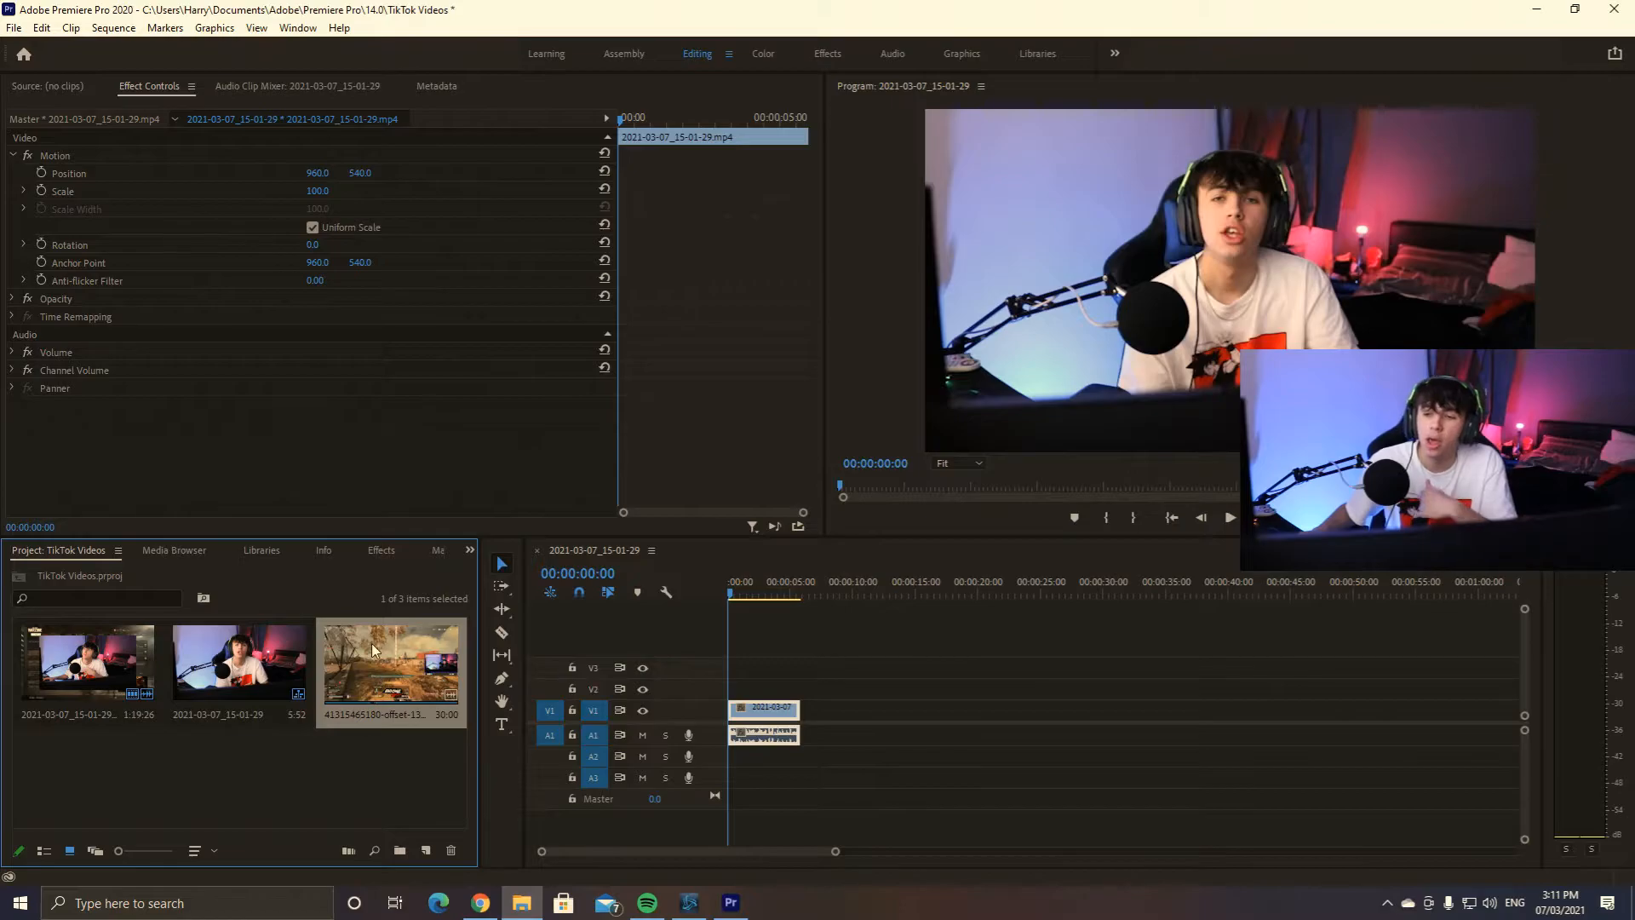
{"action": "left_click_drag", "start_coordinate": [366, 663], "coordinate": [705, 674]}
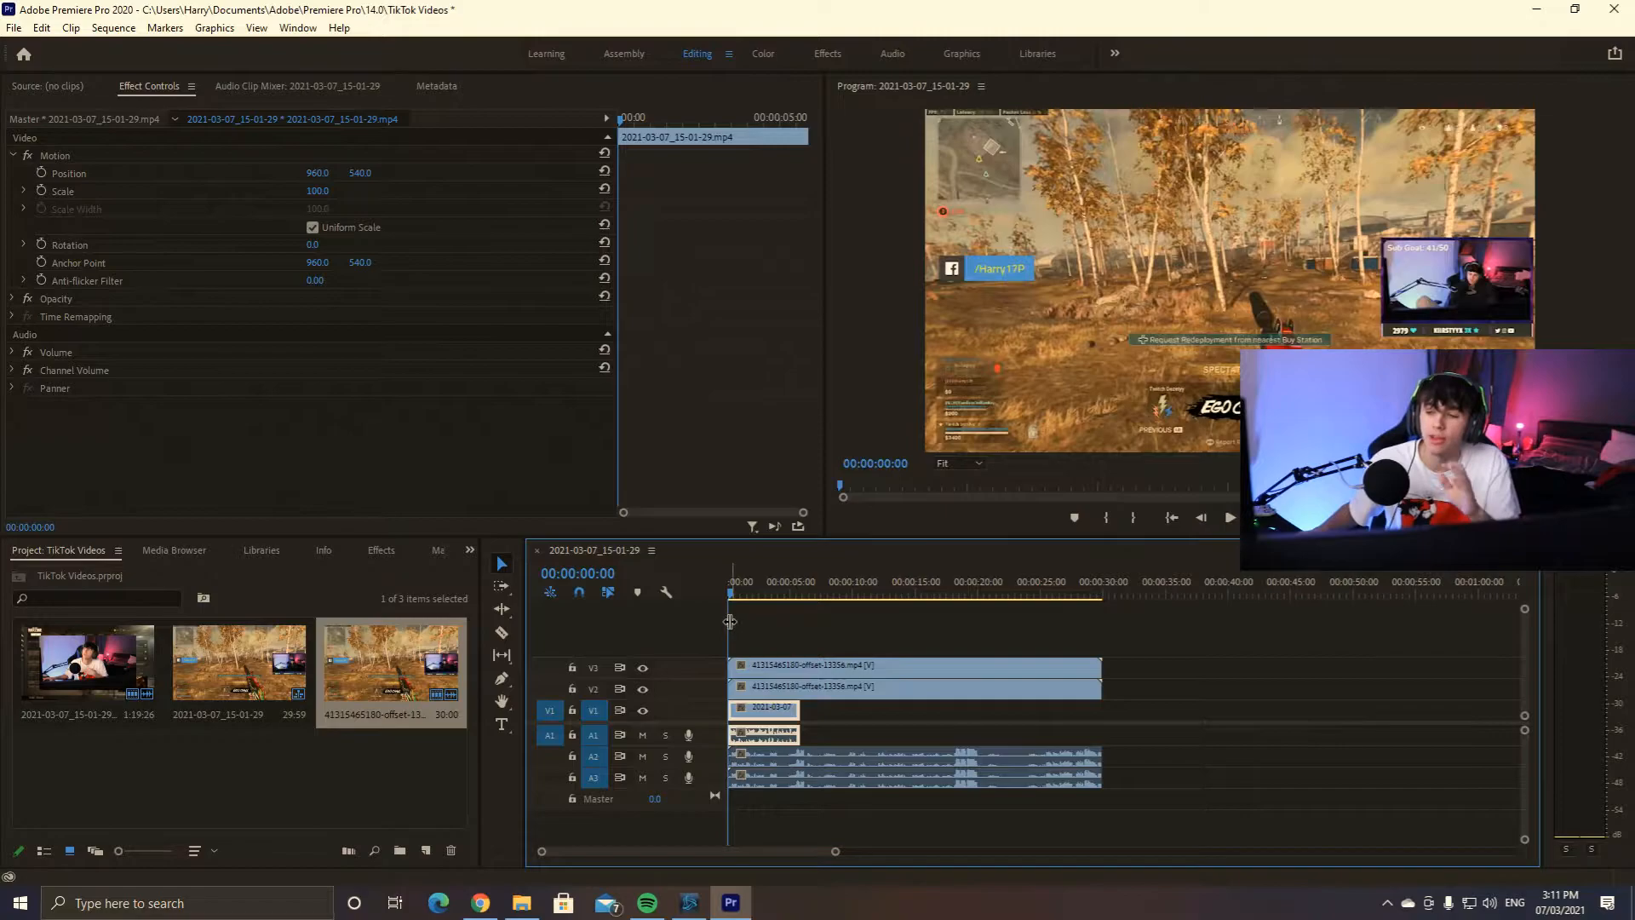
{"action": "left_click", "coordinate": [643, 779]}
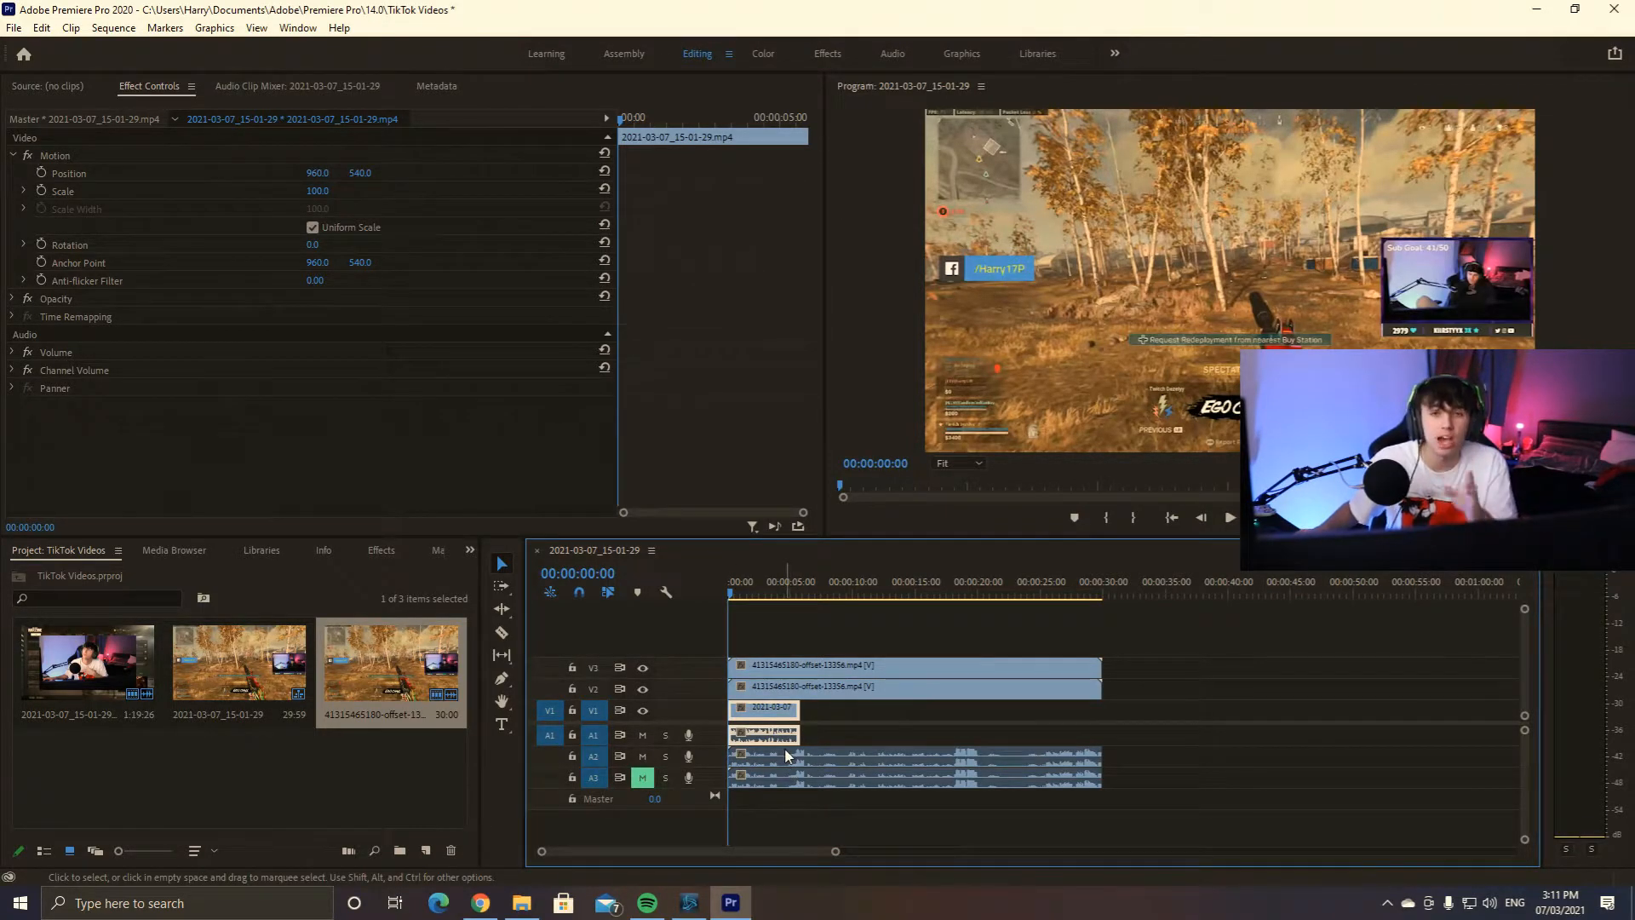
- Find the point at 00:00:13:17 in the gameplay and move the trimmed recording on V1 so that it ends there
{"action": "left_click", "coordinate": [835, 590]}
{"action": "left_click_drag", "start_coordinate": [834, 590], "coordinate": [846, 589]}
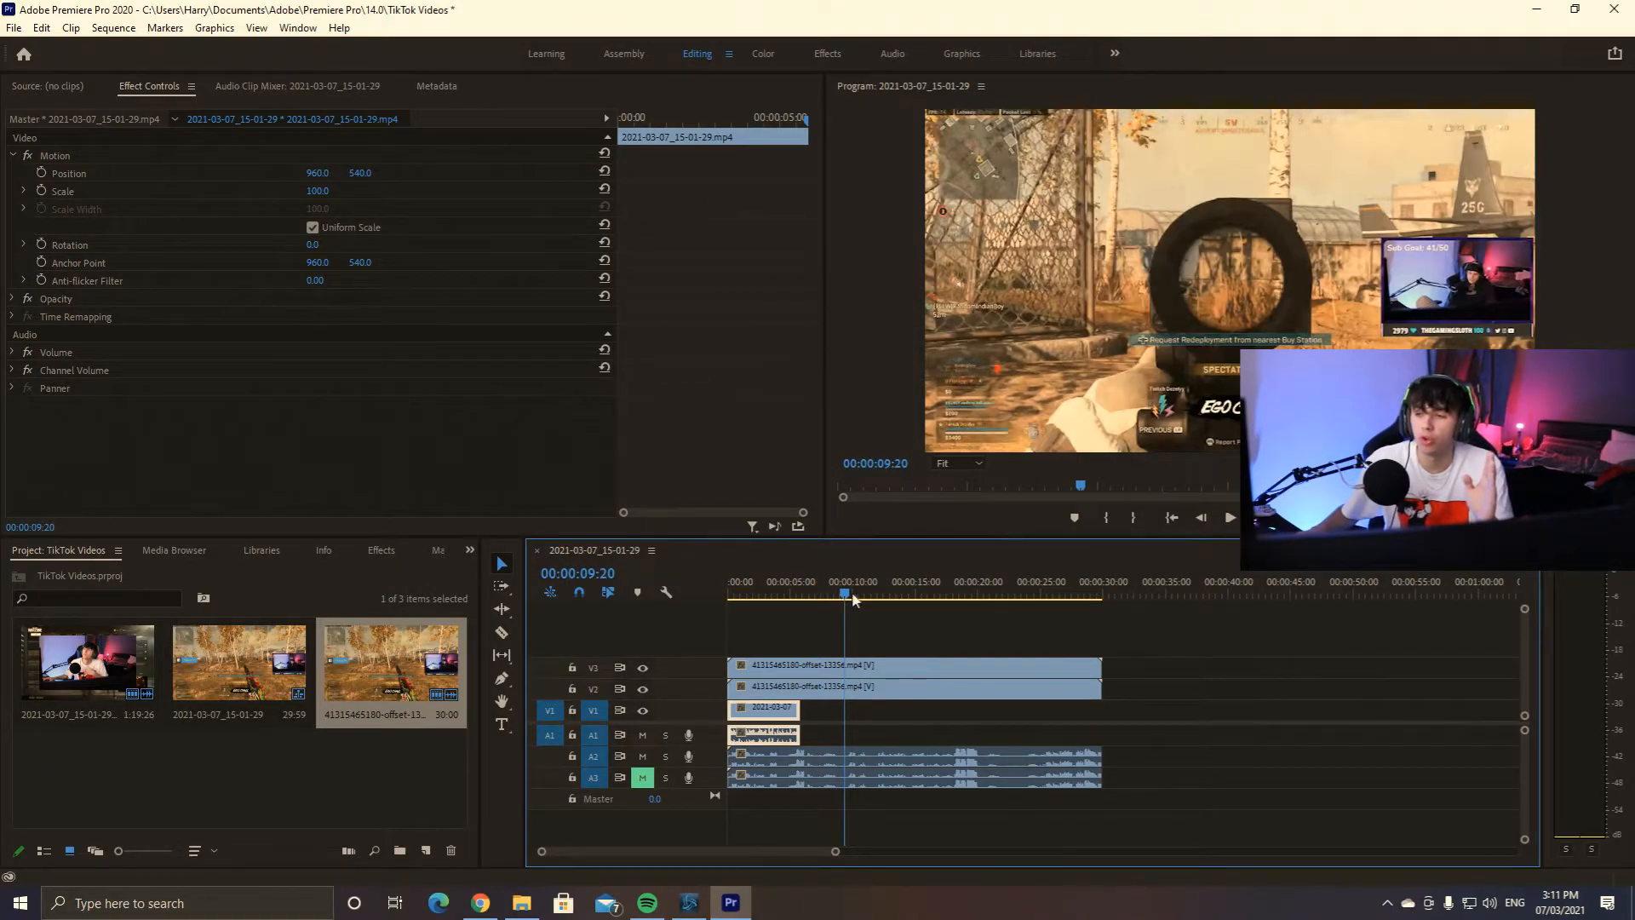
{"action": "key", "text": "space"}
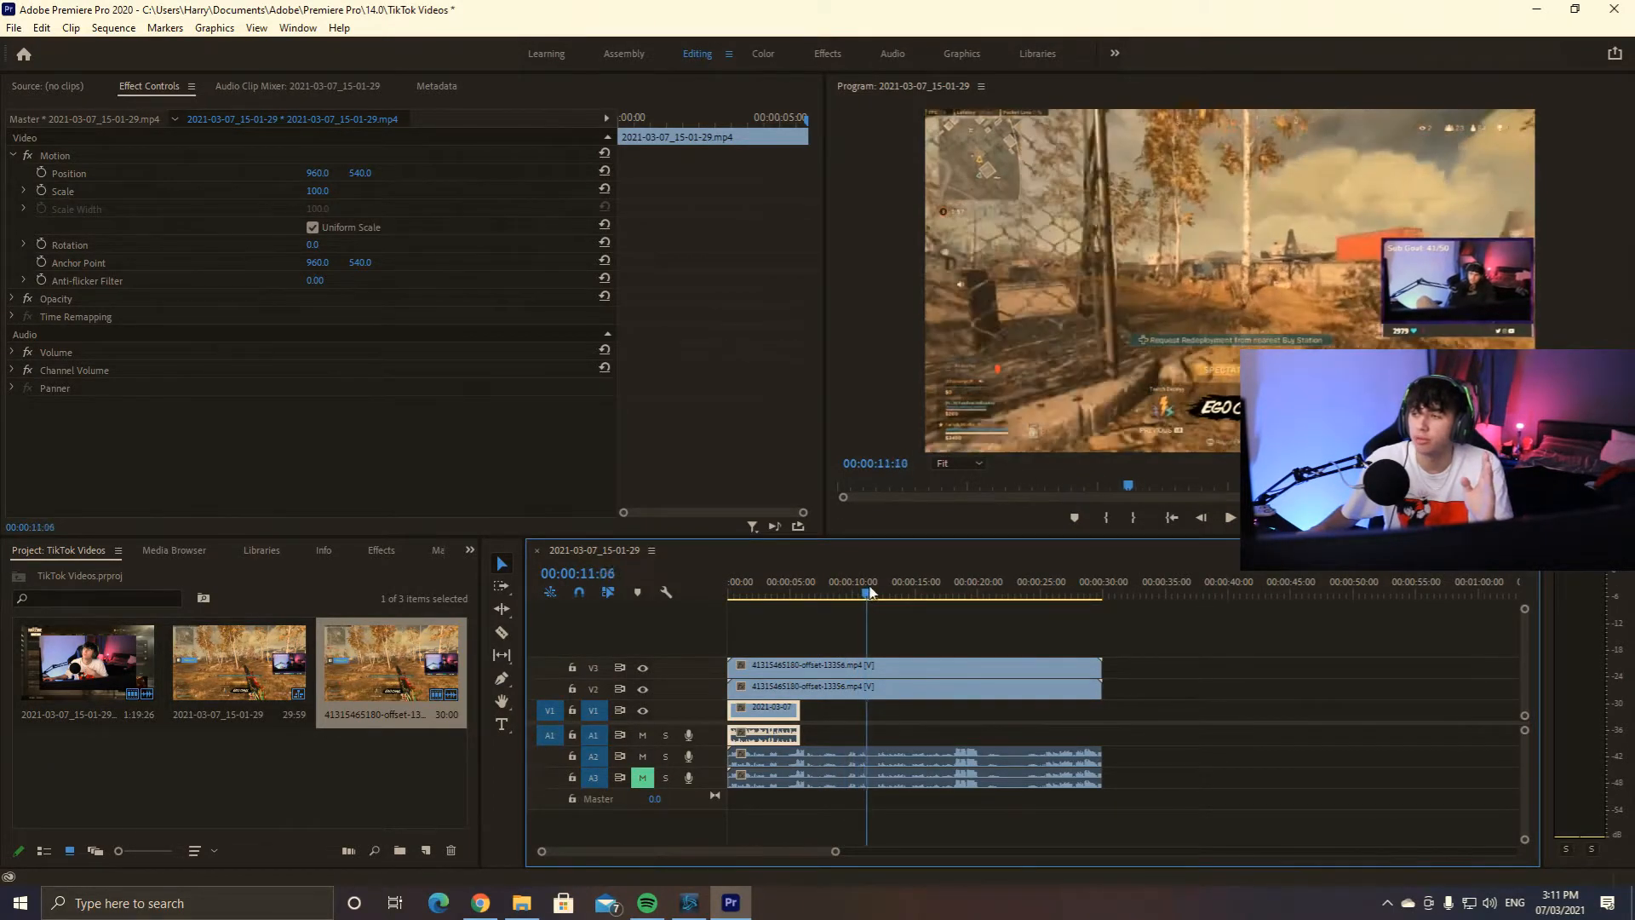
{"action": "left_click_drag", "start_coordinate": [877, 587], "coordinate": [895, 586]}
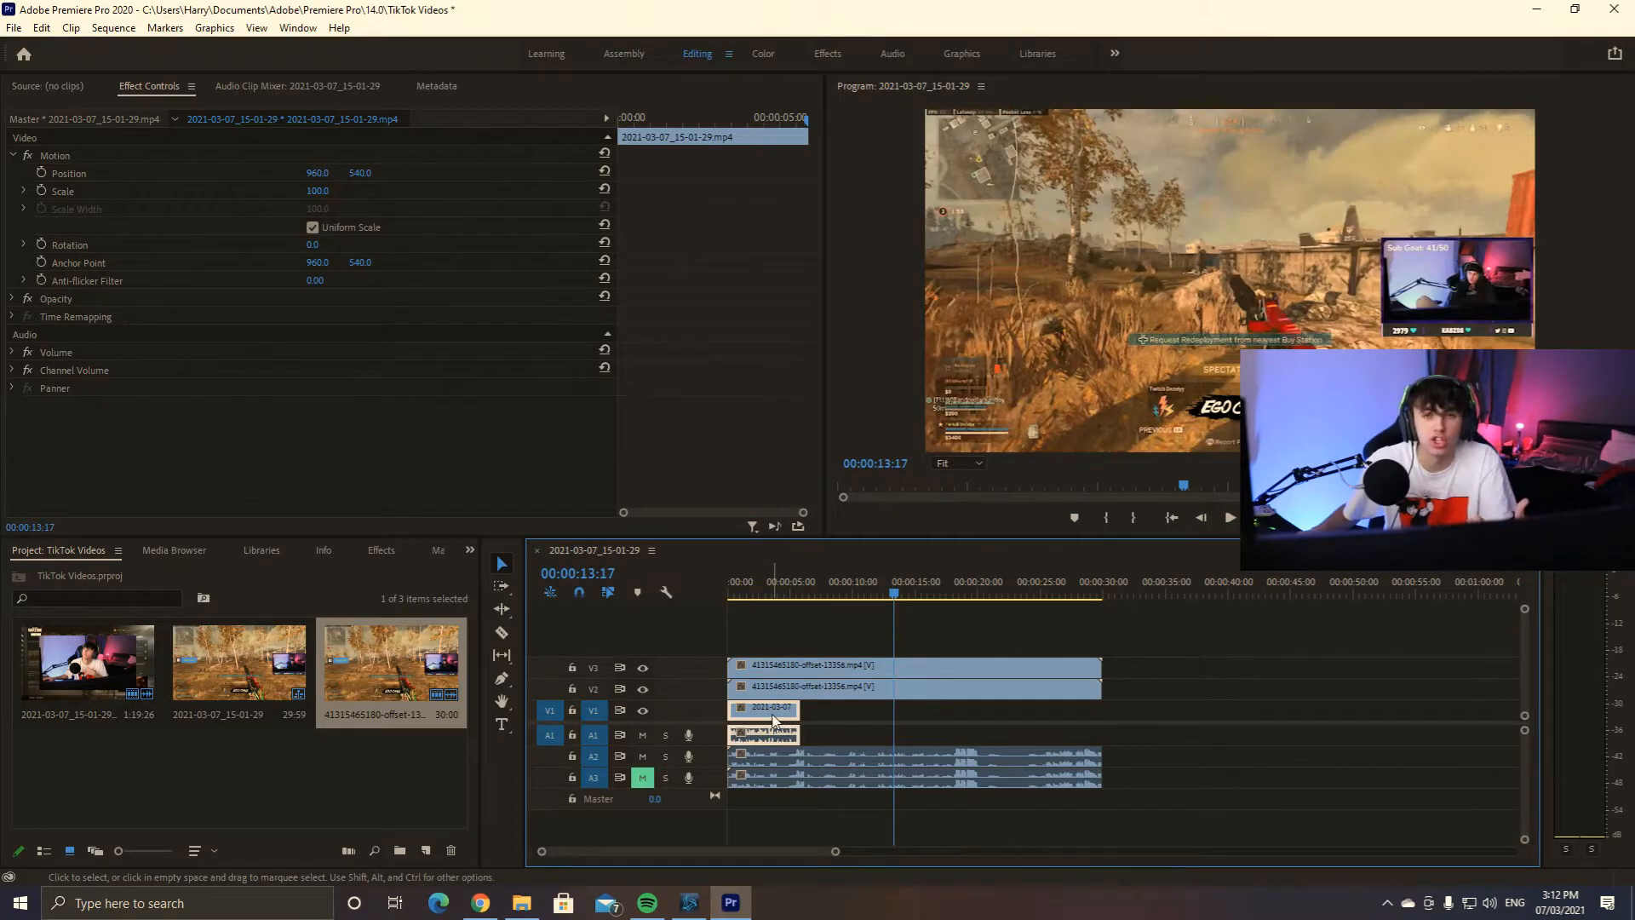
{"action": "left_click_drag", "start_coordinate": [776, 721], "coordinate": [867, 722]}
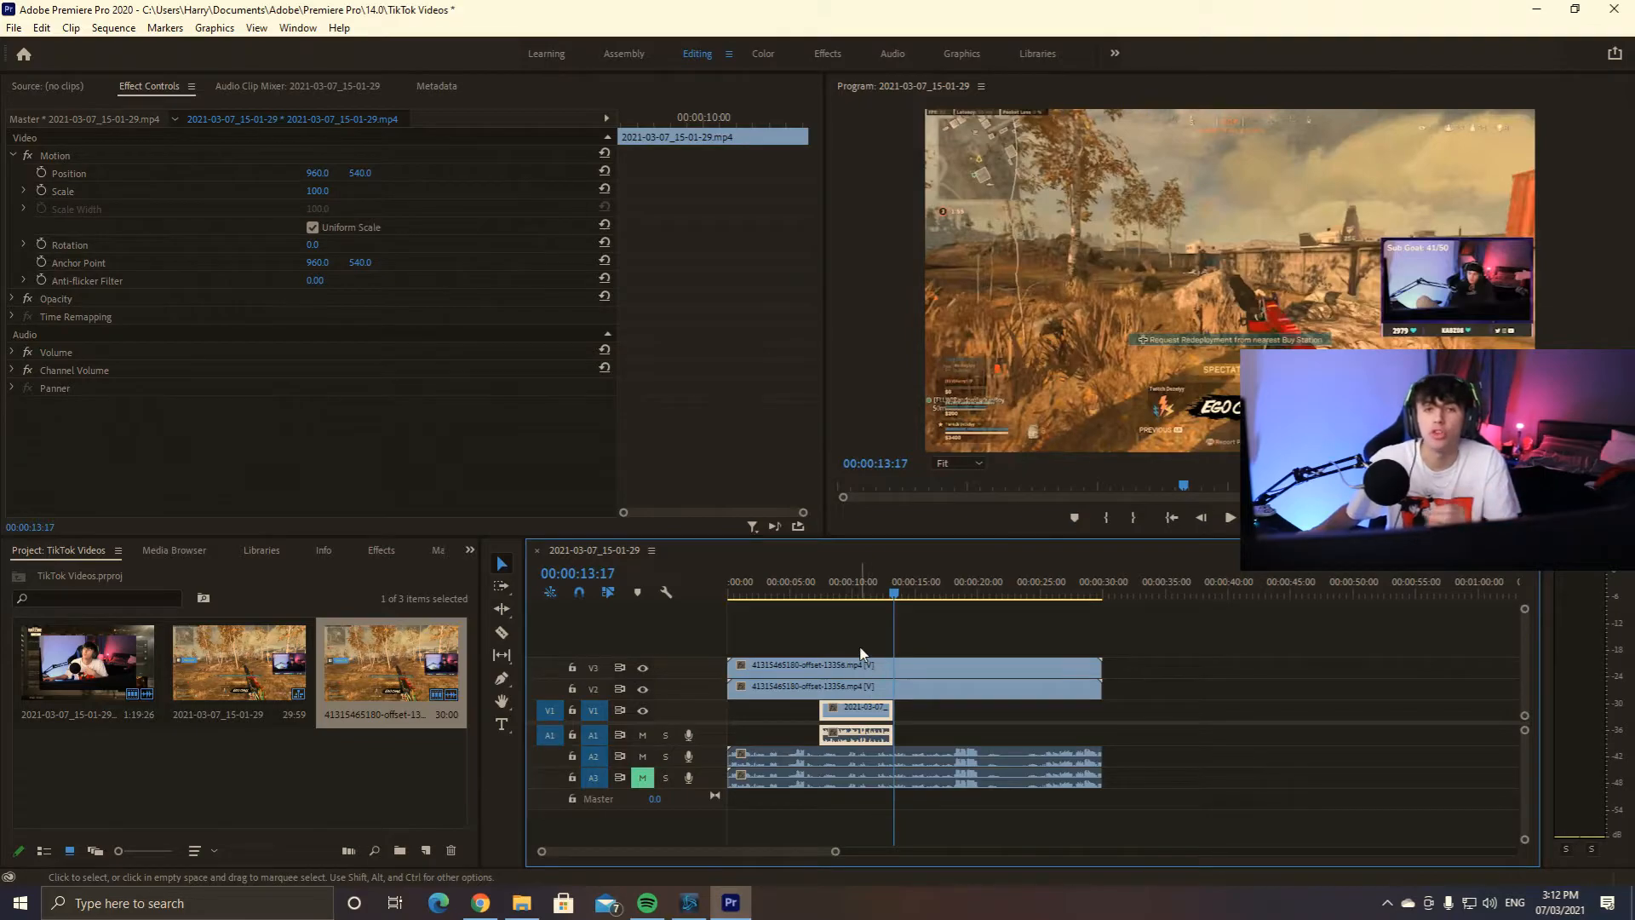
- Split the gameplay clips on V2 and V3 at the start of the V1 recording and delete the parts before the cut
{"action": "left_click", "coordinate": [503, 633]}
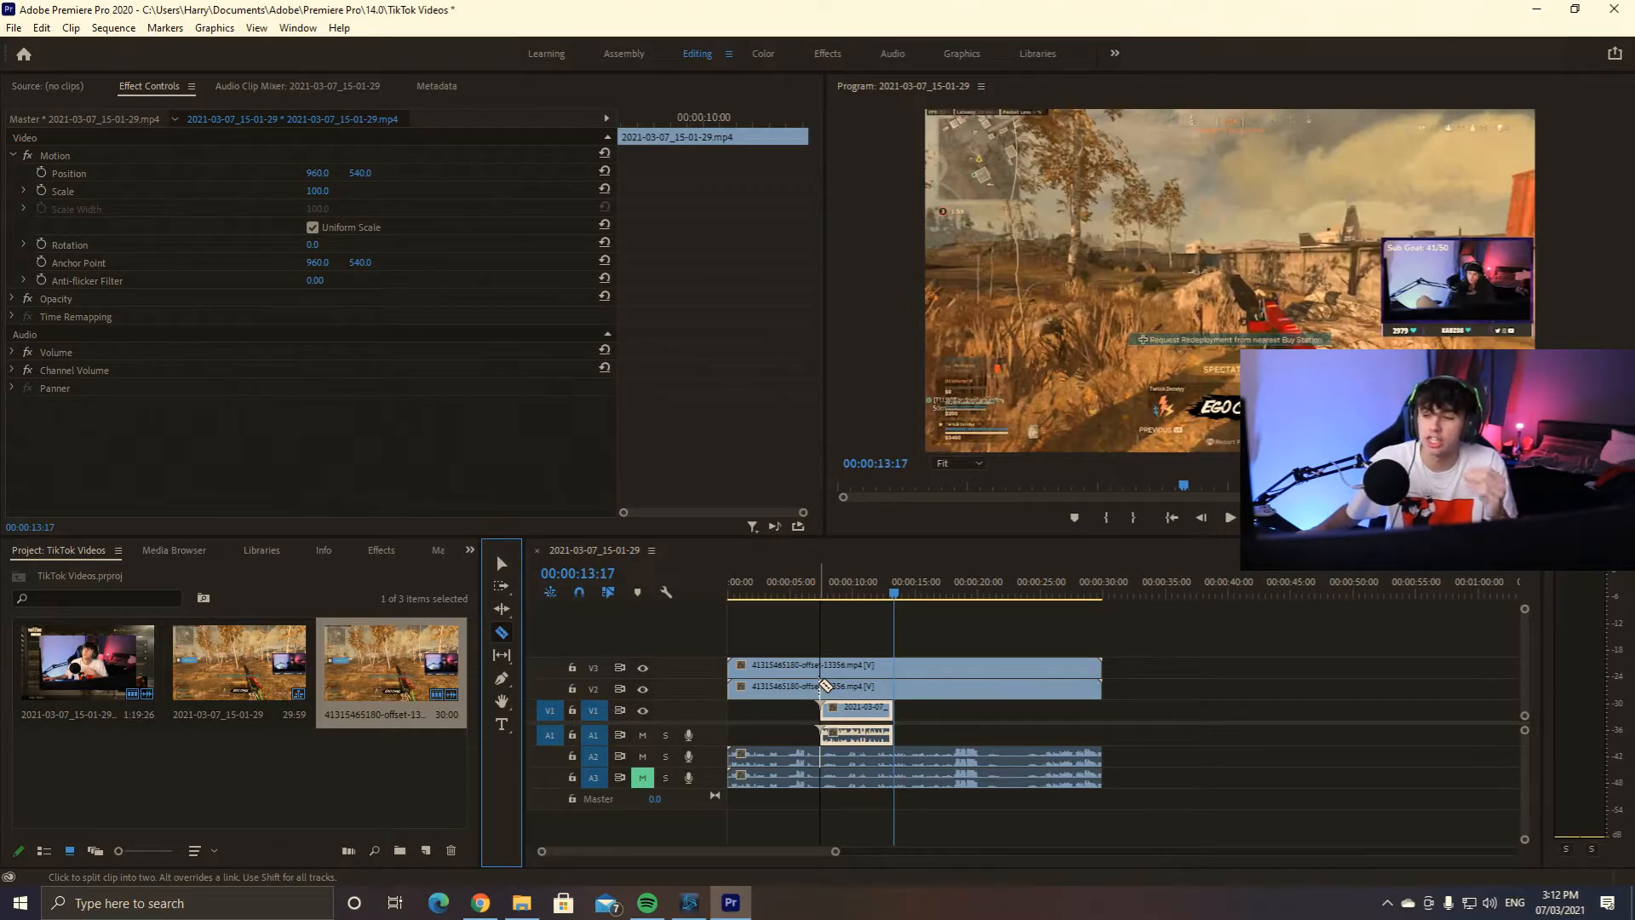
{"action": "left_click", "coordinate": [821, 685]}
{"action": "left_click", "coordinate": [823, 664]}
{"action": "key", "text": "v"}
{"action": "left_click", "coordinate": [773, 665]}
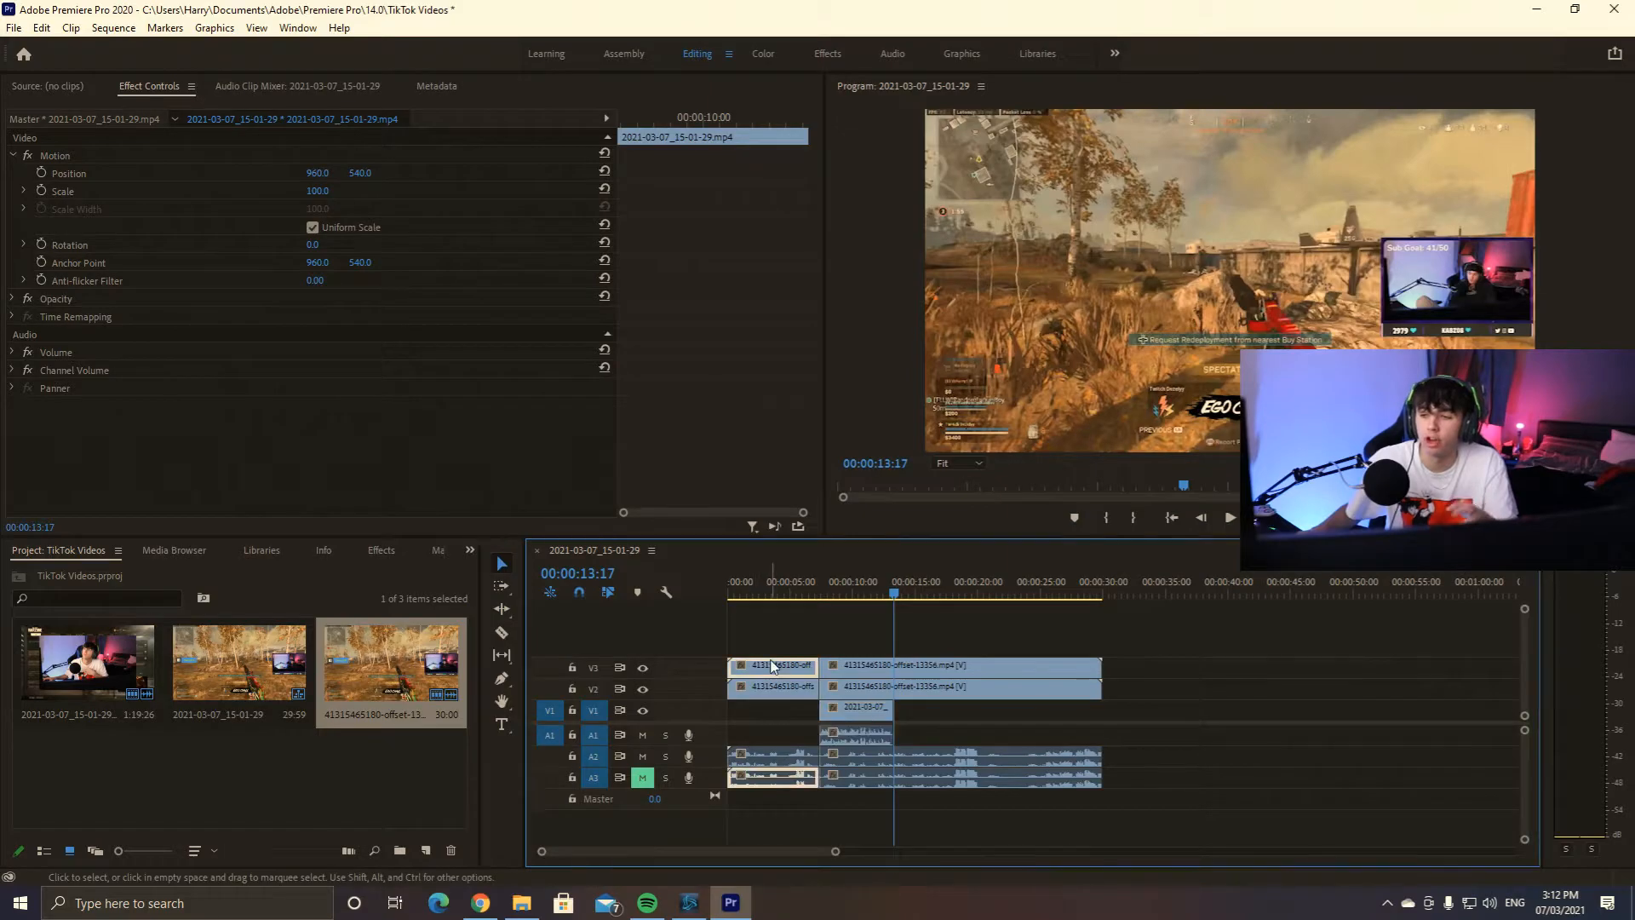
{"action": "key", "text": "Delete"}
{"action": "left_click", "coordinate": [780, 686]}
{"action": "key", "text": "Delete"}
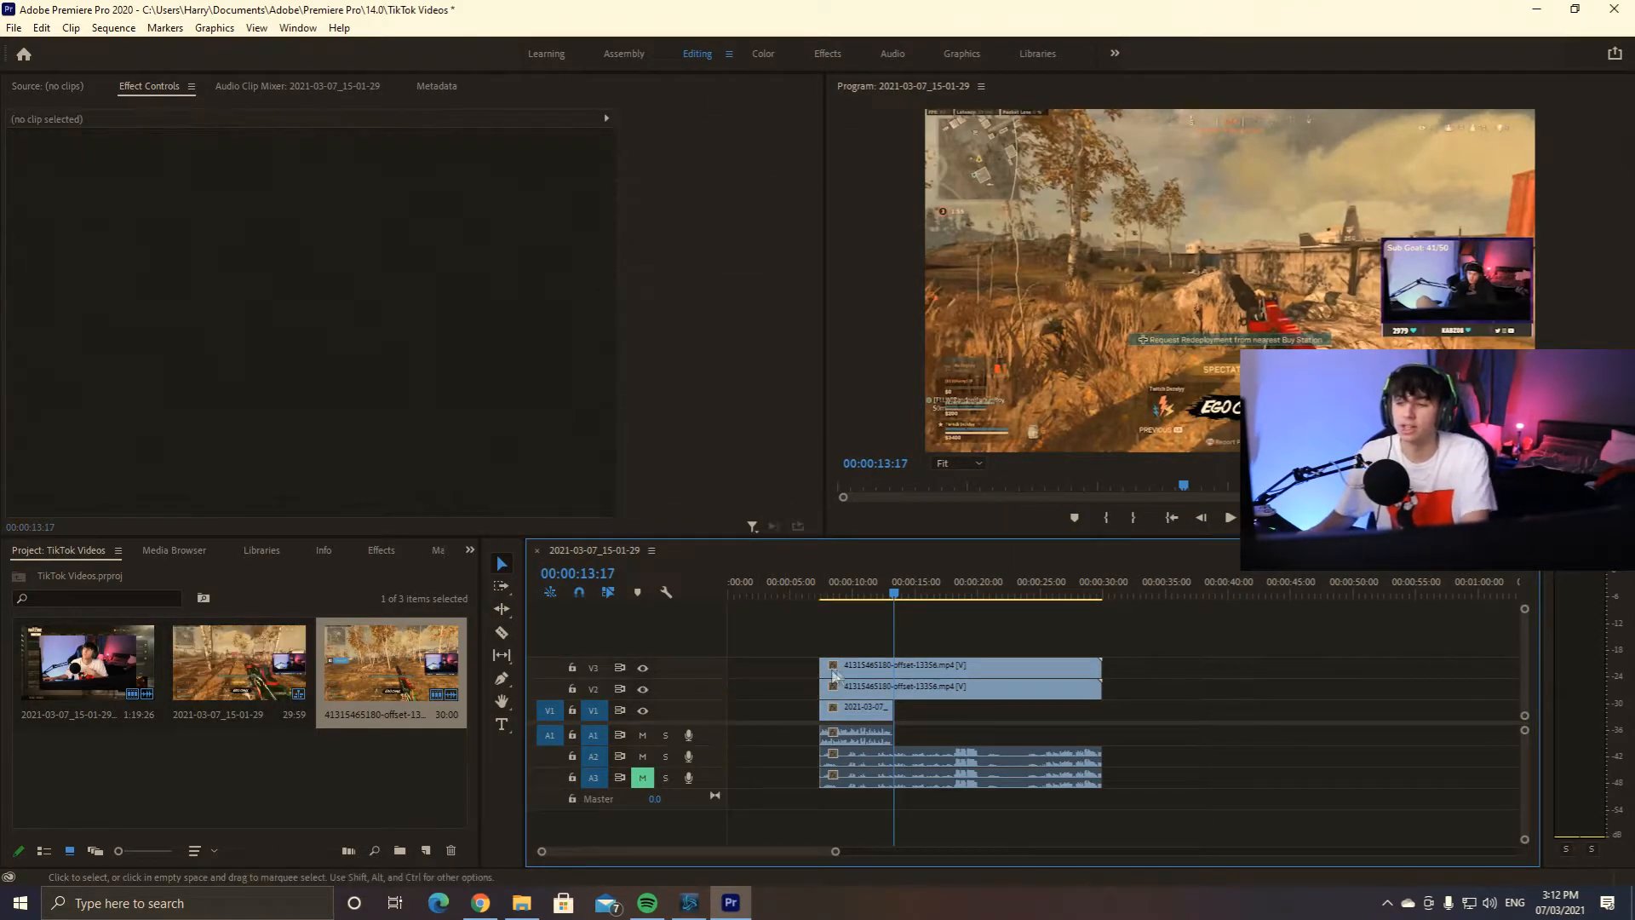
- Move all the clips together to the start of the timeline and place the playhead at 00:00:01:34
{"action": "left_click_drag", "start_coordinate": [861, 667], "coordinate": [743, 712]}
{"action": "left_click", "coordinate": [748, 593]}
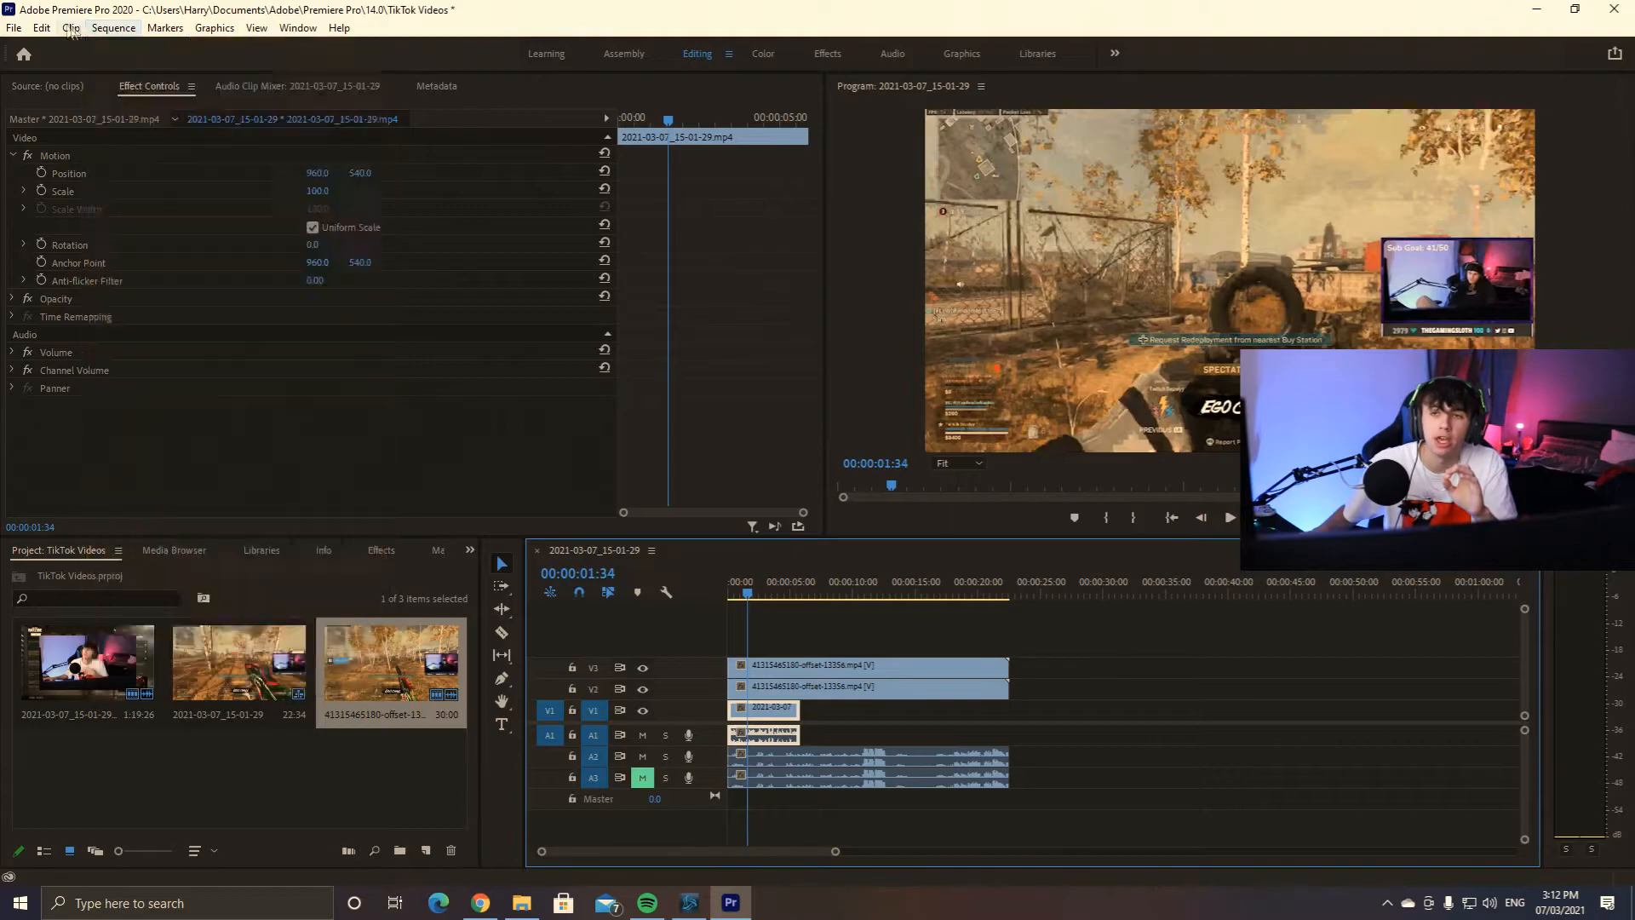
- Set the sequence frame size to 1080 horizontal by 1920 vertical and accept deleting all its preview files
{"action": "left_click", "coordinate": [38, 28]}
{"action": "left_click", "coordinate": [134, 24]}
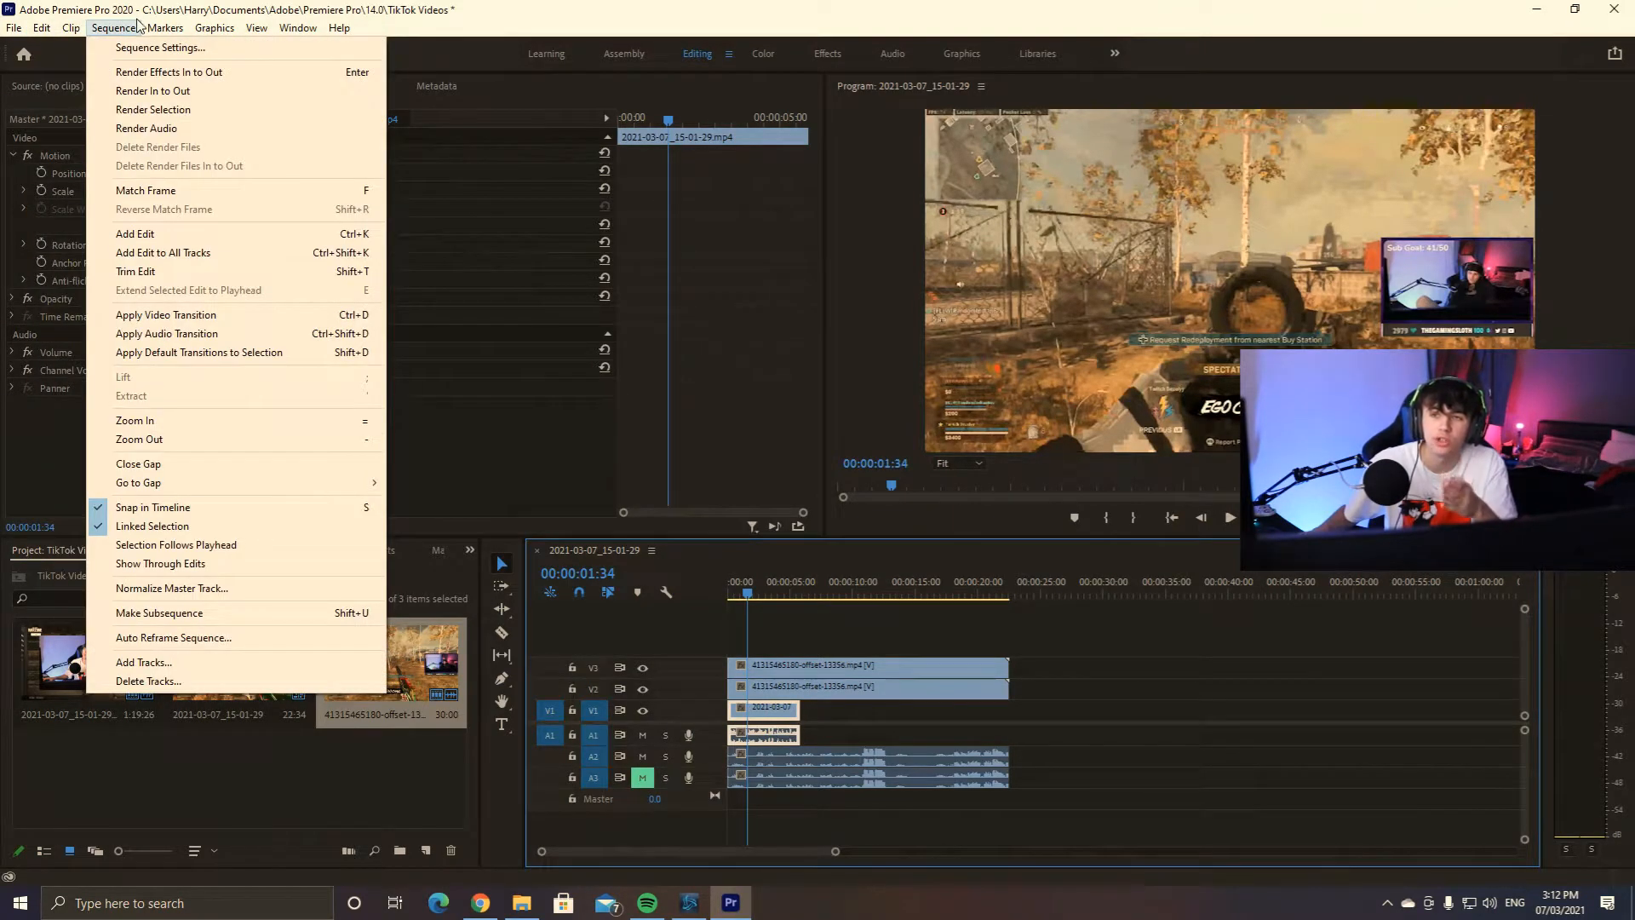
{"action": "left_click", "coordinate": [135, 49]}
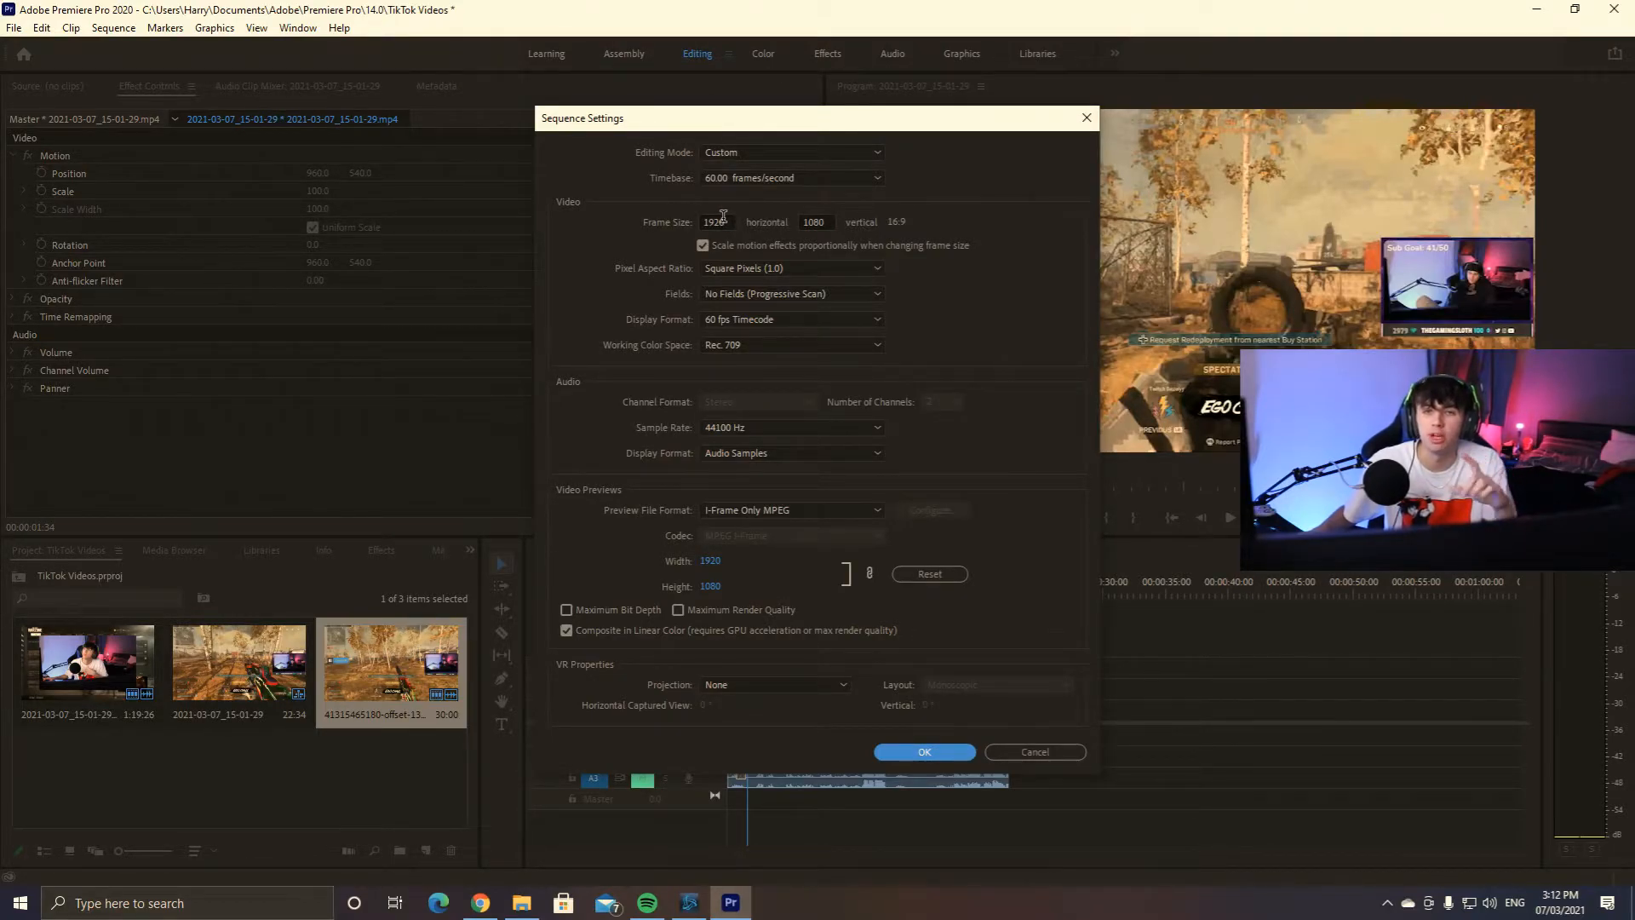
{"action": "left_click_drag", "start_coordinate": [730, 224], "coordinate": [676, 218]}
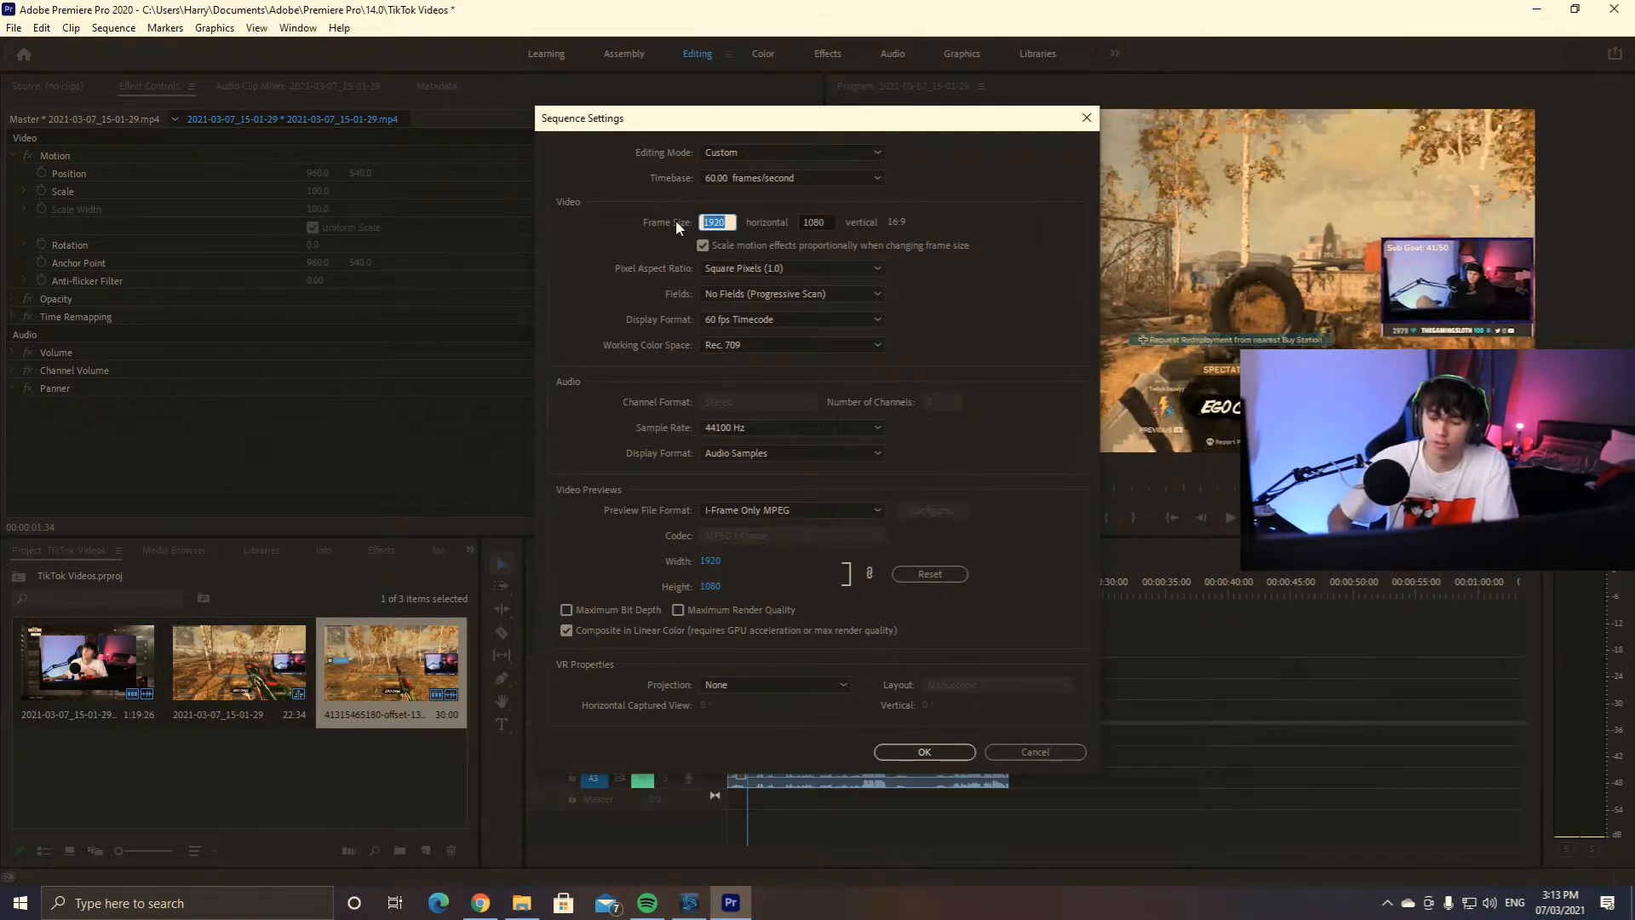
{"action": "type", "text": "1080"}
{"action": "key", "text": "Tab"}
{"action": "type", "text": "29"}
{"action": "key", "text": "BackSpace"}
{"action": "key", "text": "BackSpace"}
{"action": "type", "text": "1920"}
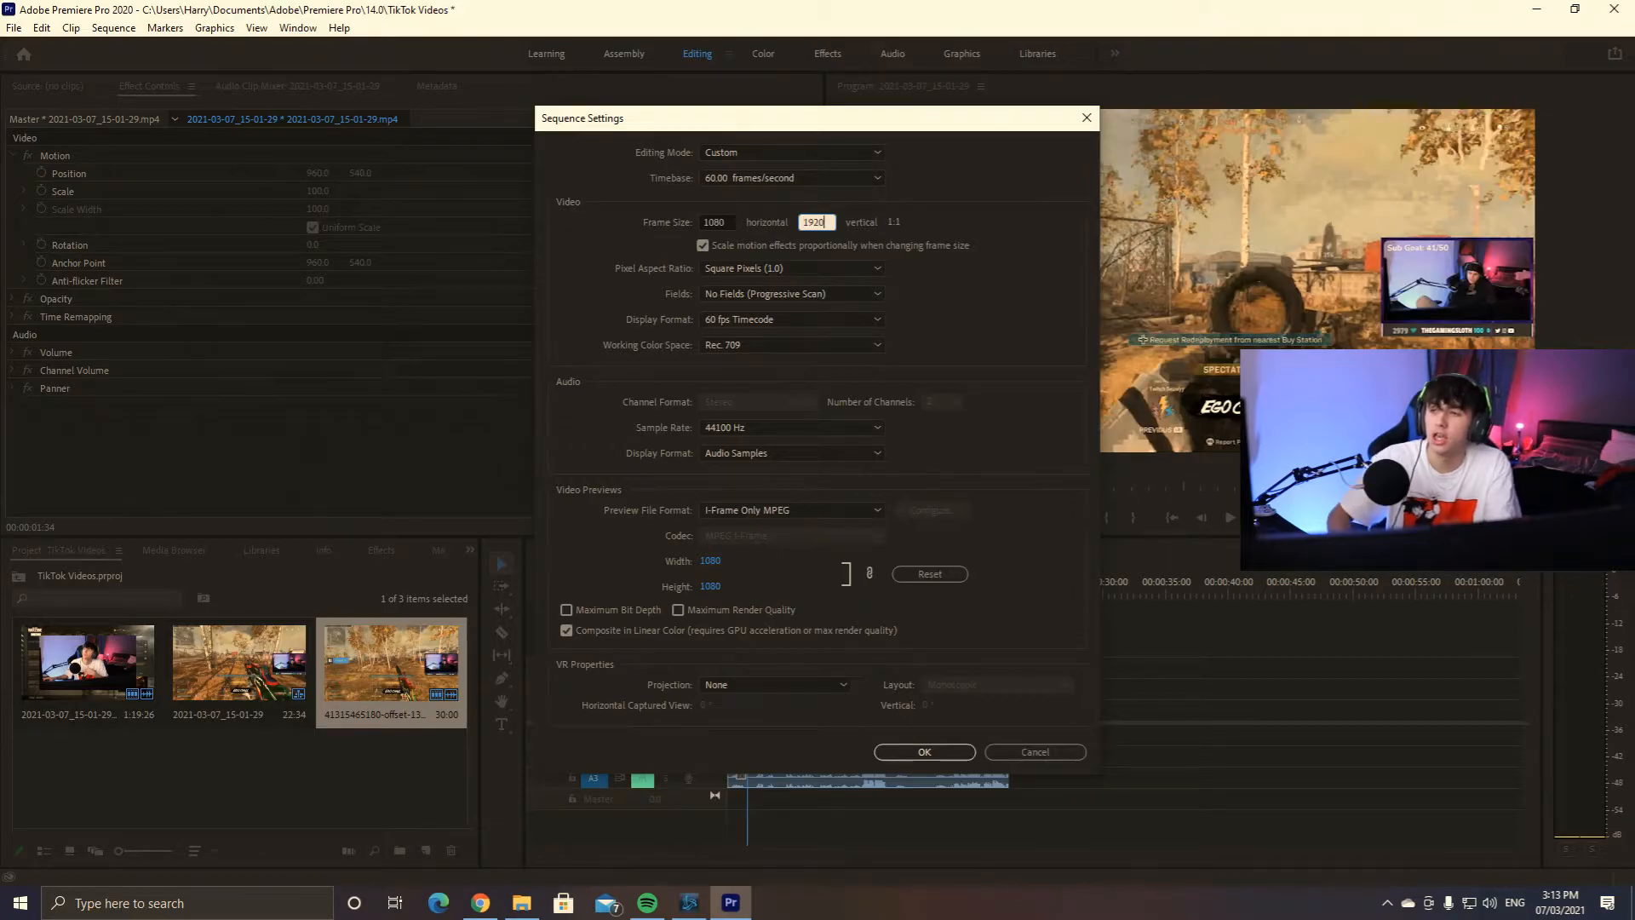
{"action": "key", "text": "Return"}
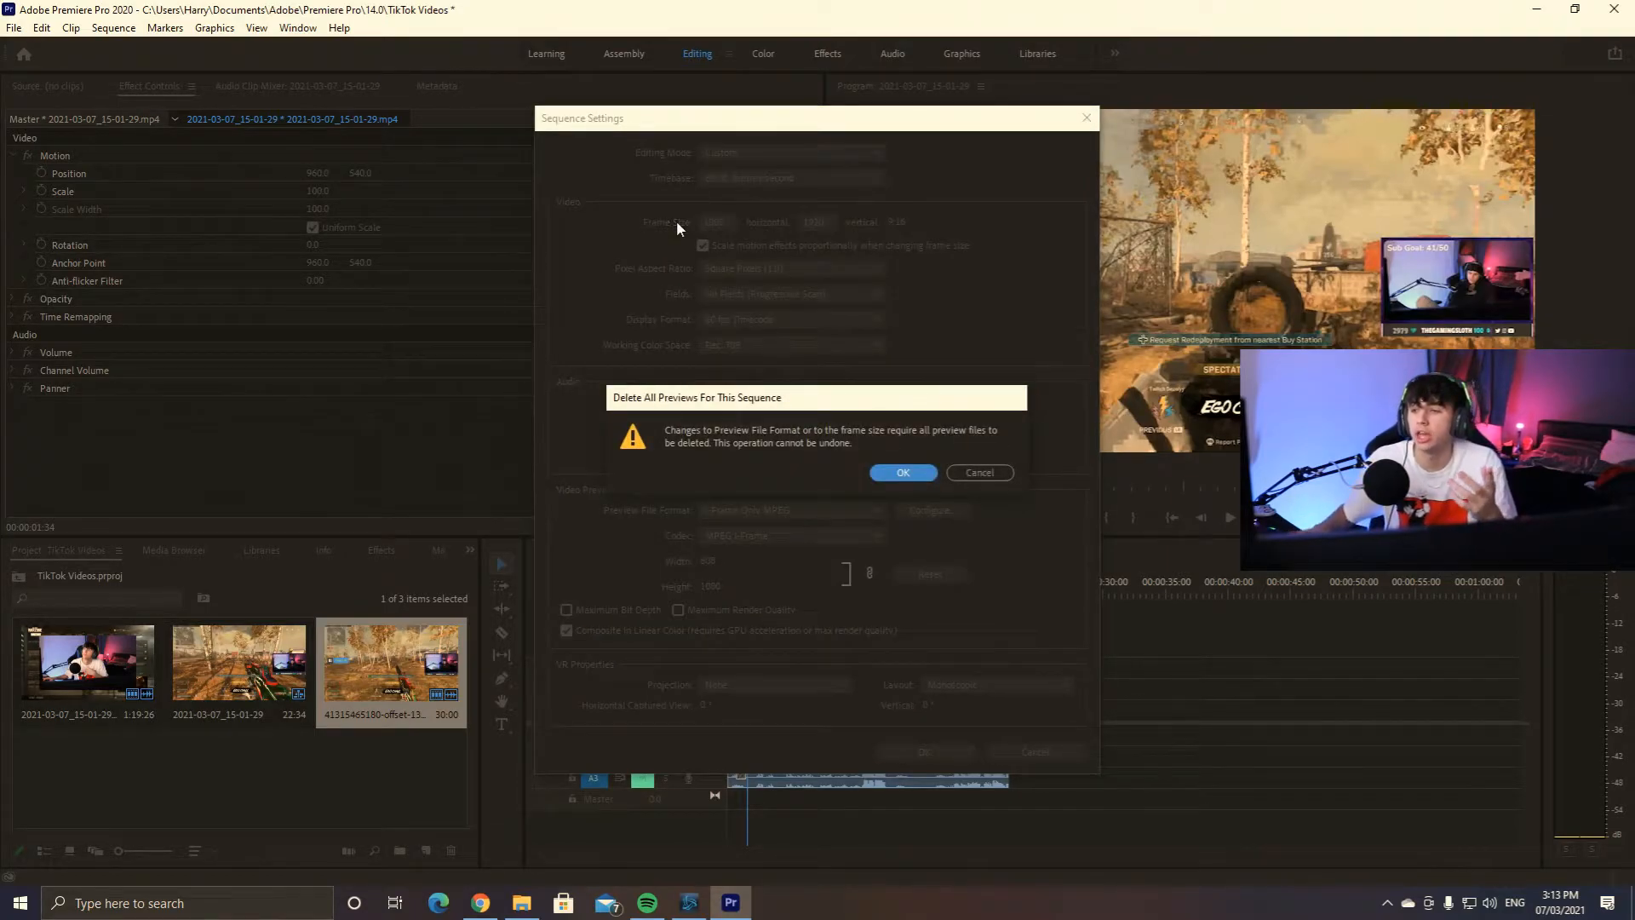
{"action": "left_click", "coordinate": [908, 471]}
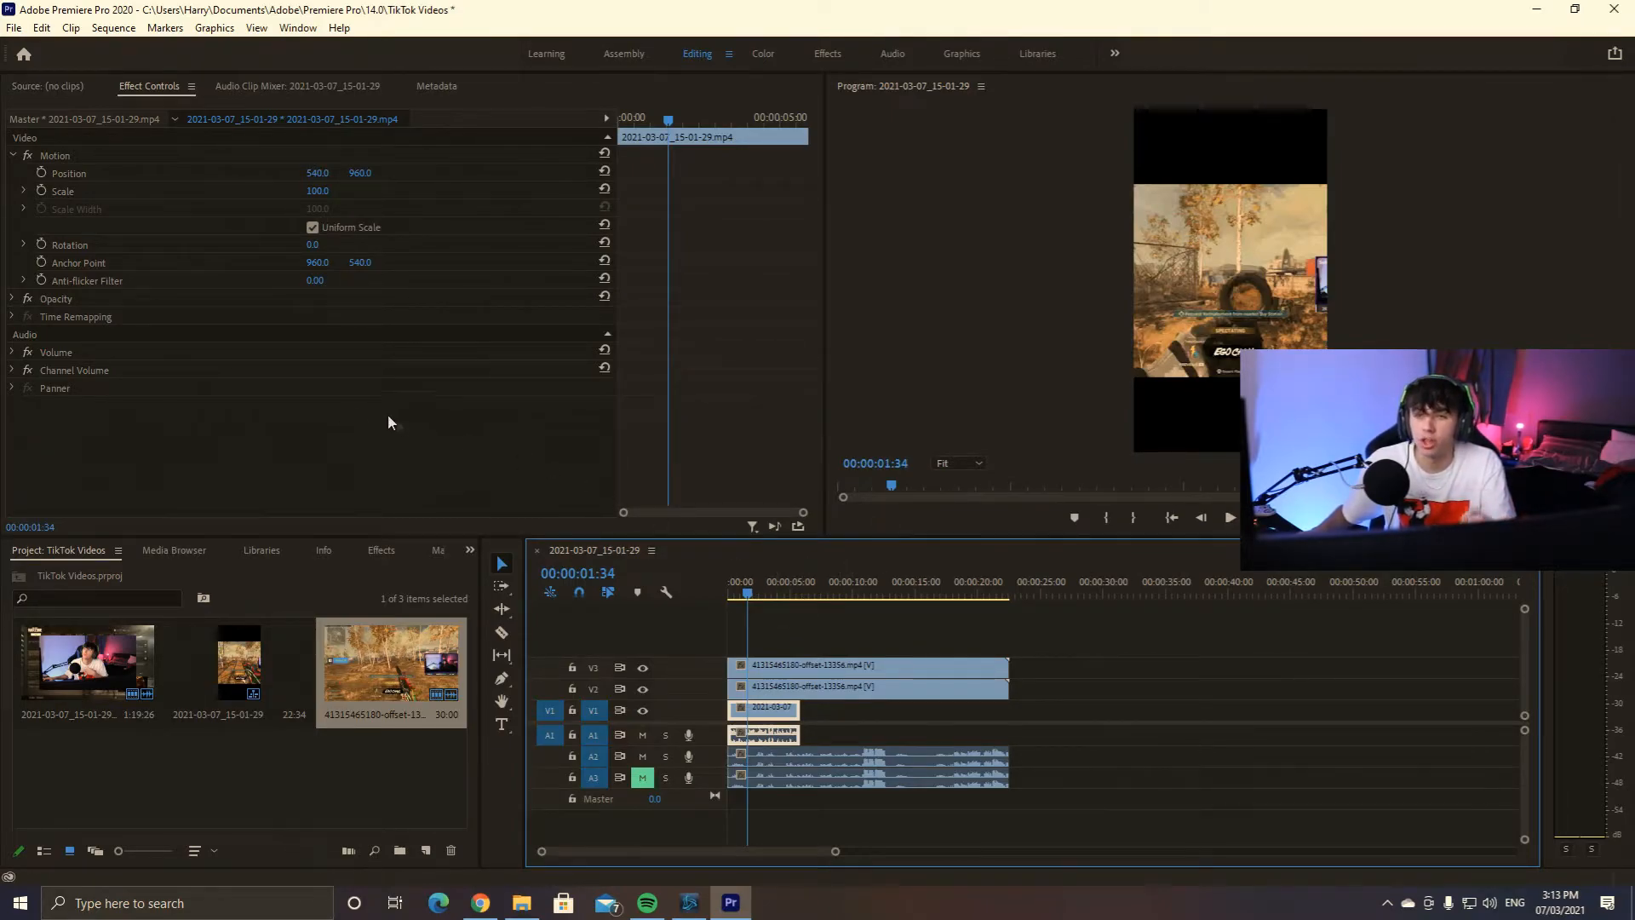
- Split the gameplay clip on V2 at the end of the V1 recording and delete the part before the cut
{"action": "left_click", "coordinate": [502, 632]}
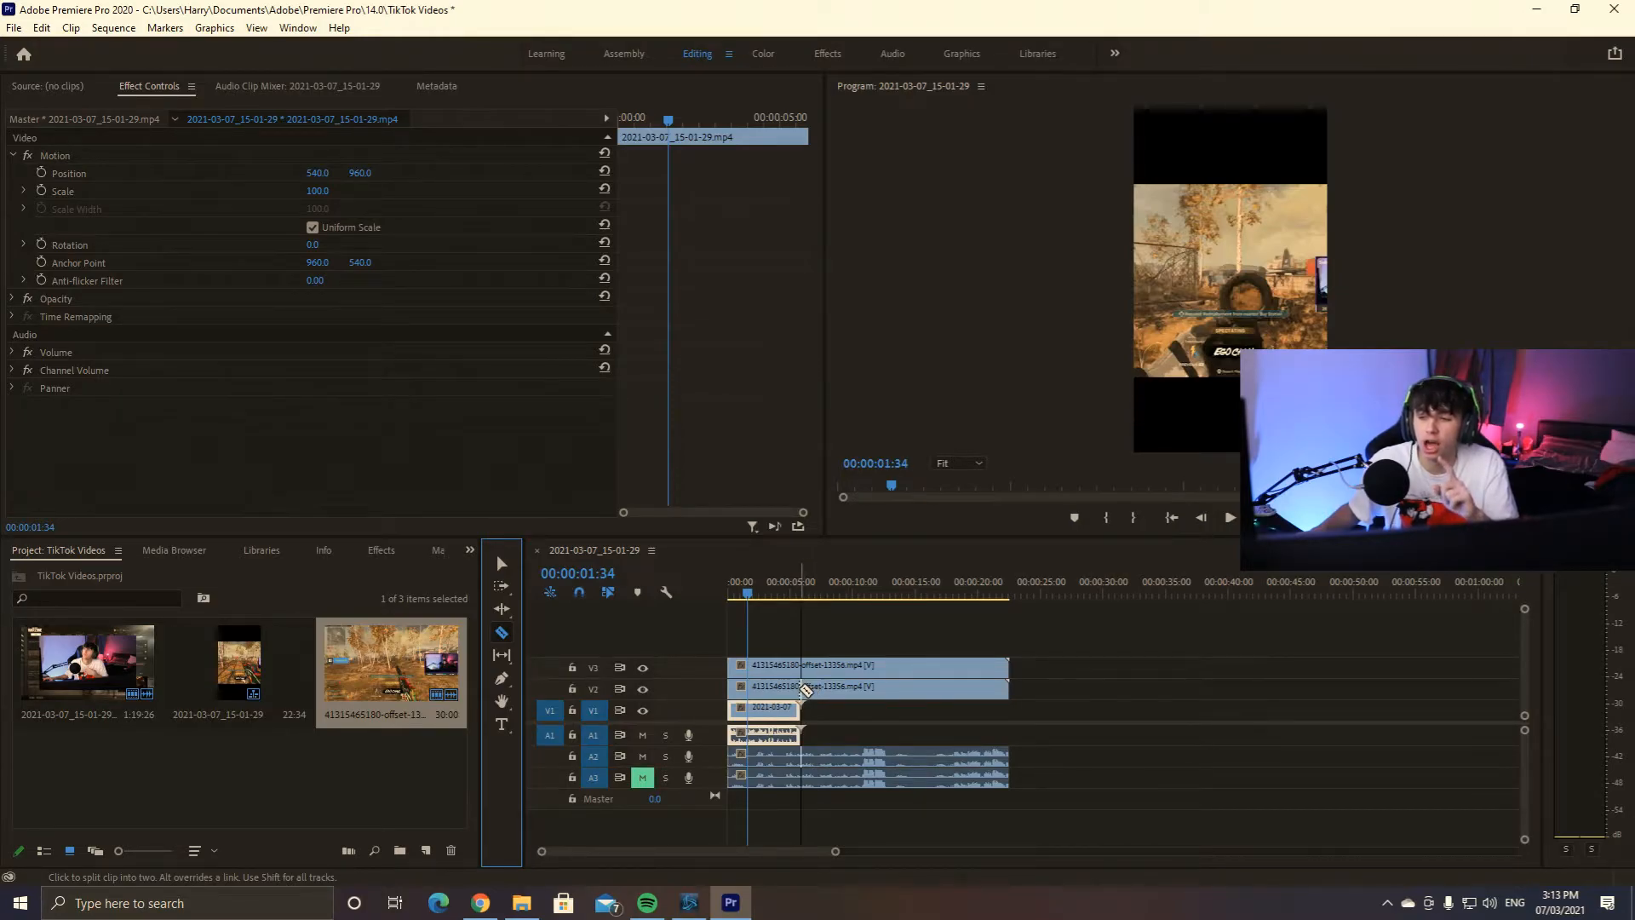
{"action": "left_click_drag", "start_coordinate": [835, 852], "coordinate": [726, 853]}
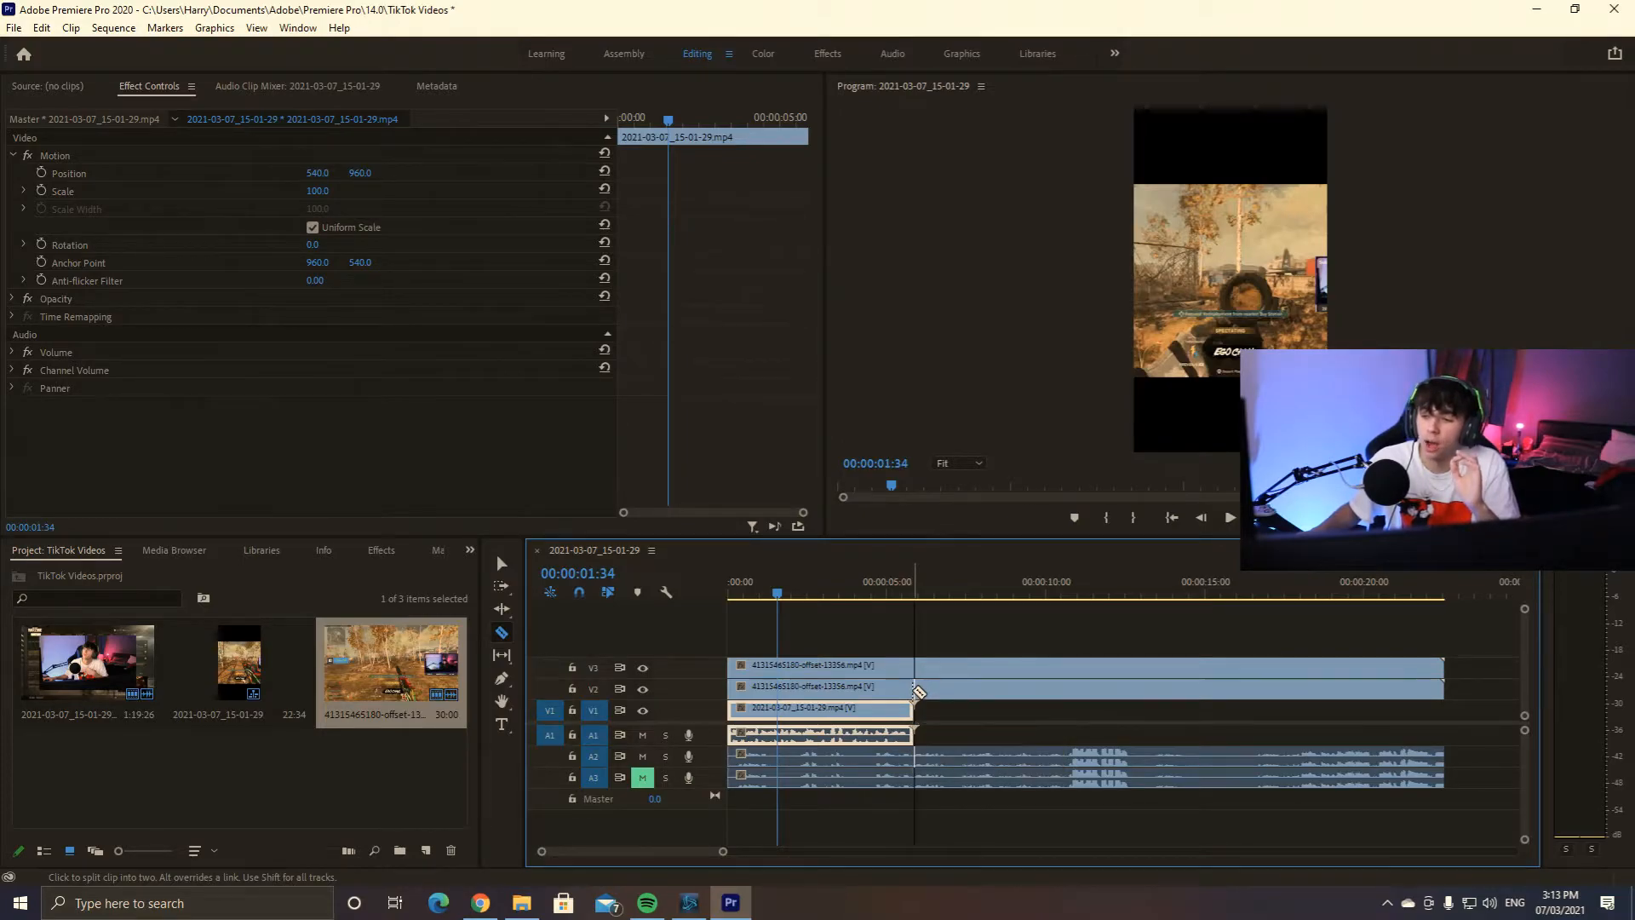
{"action": "left_click", "coordinate": [916, 690]}
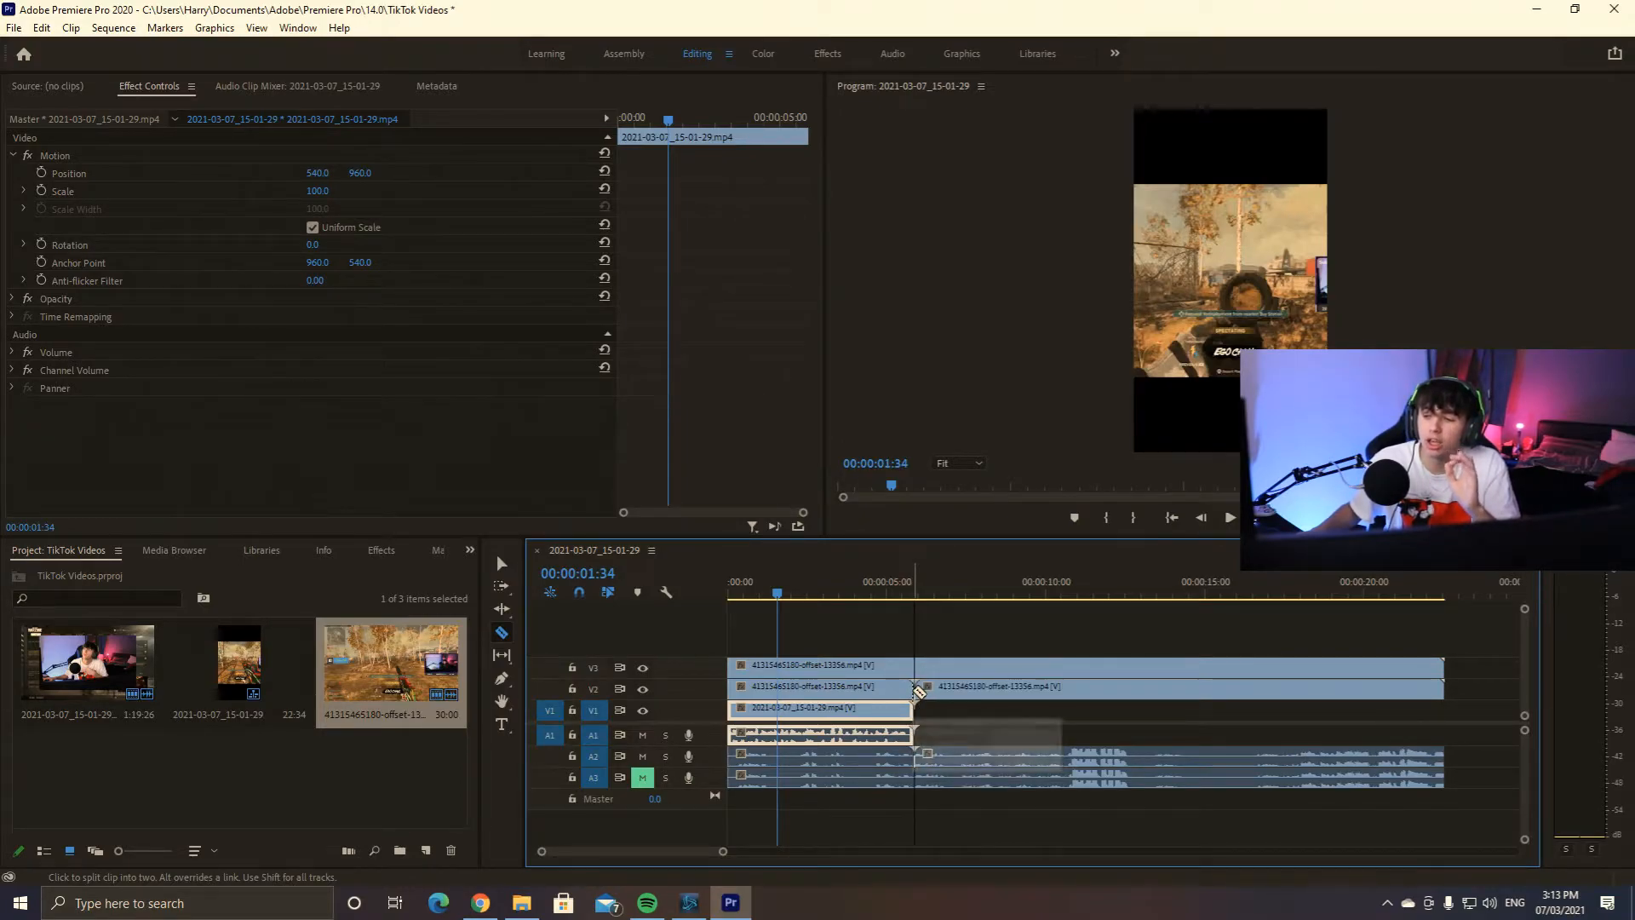
{"action": "left_click", "coordinate": [502, 565]}
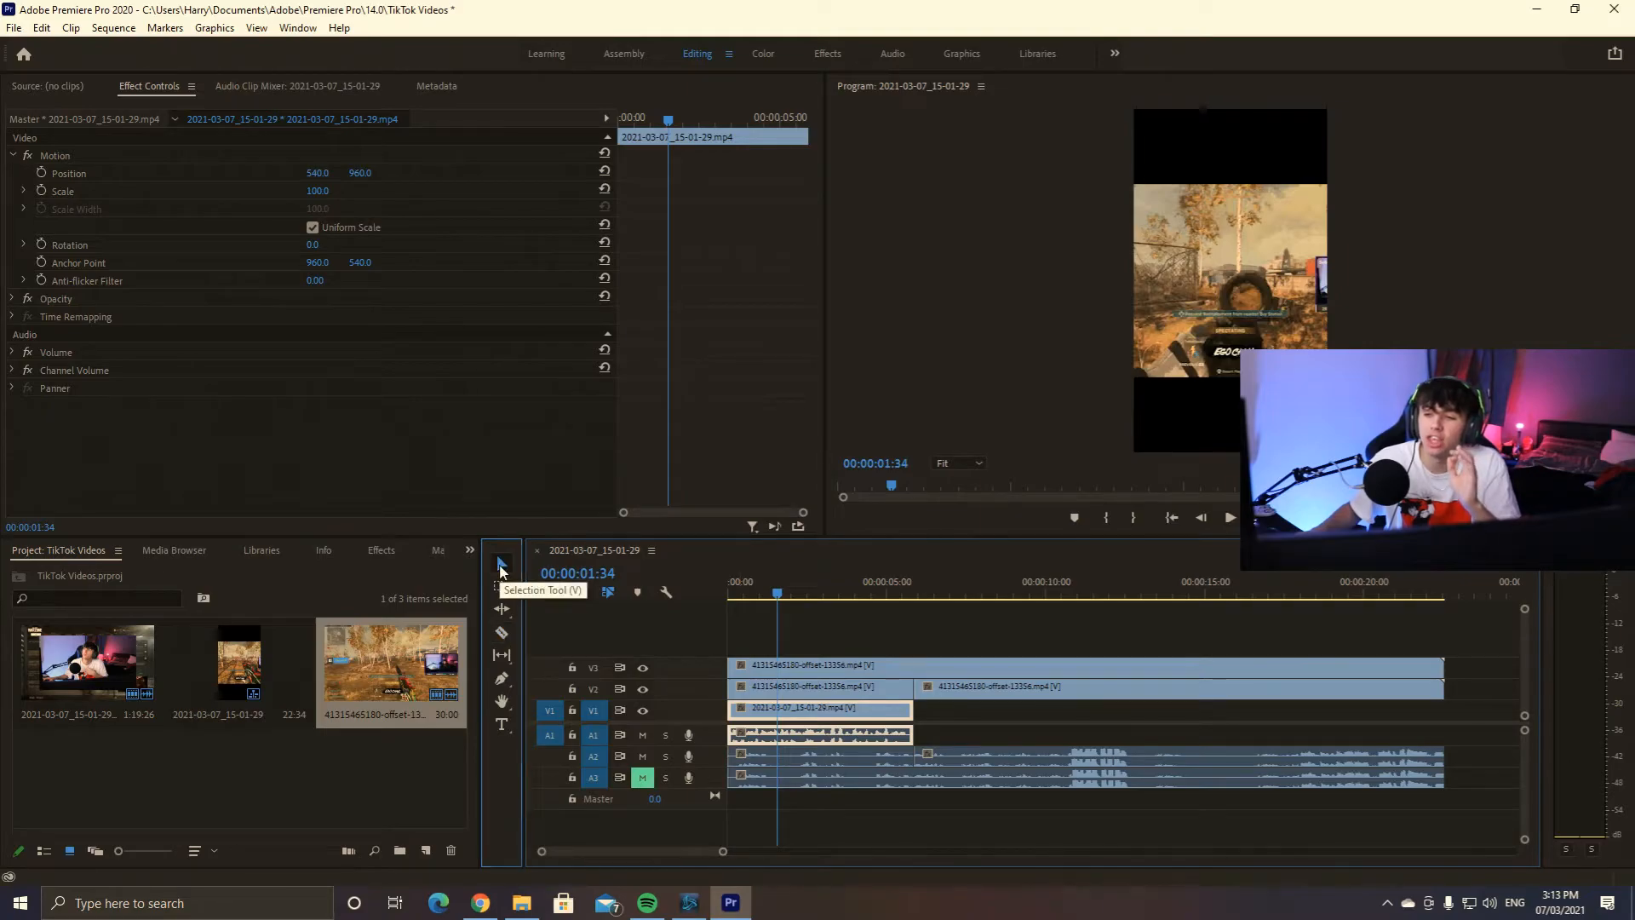
{"action": "left_click", "coordinate": [832, 689]}
{"action": "key", "text": "Delete"}
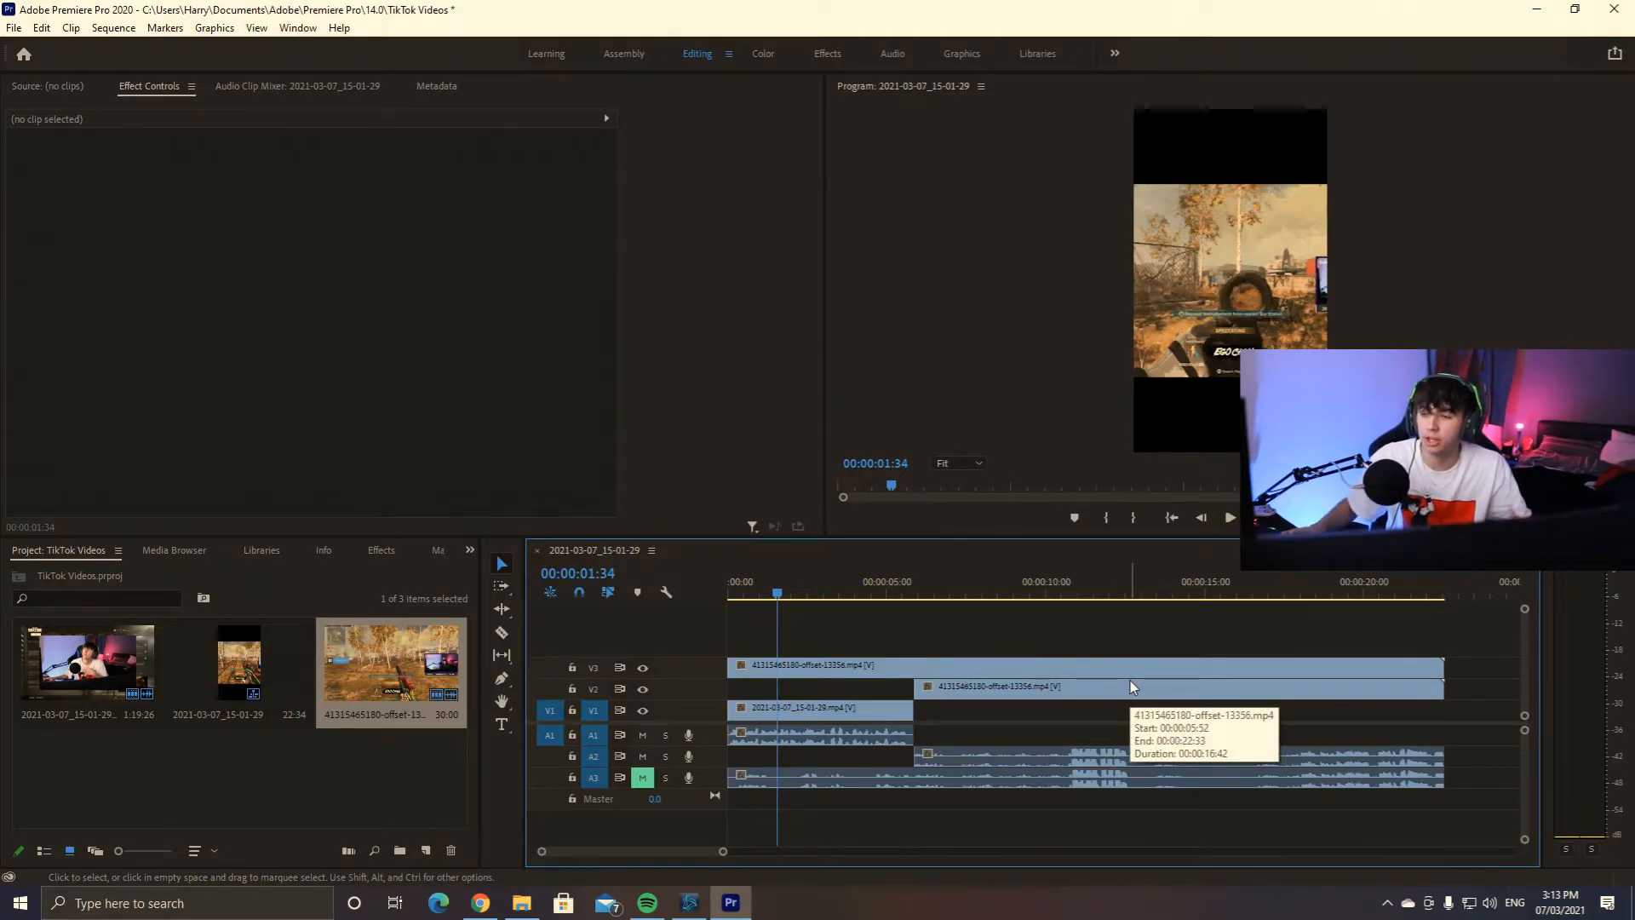
- Scale the V1 webcam recording to about 58.5 and place it at the top of the vertical frame, at about 540, 312
{"action": "left_click", "coordinate": [818, 712]}
{"action": "left_click", "coordinate": [68, 173]}
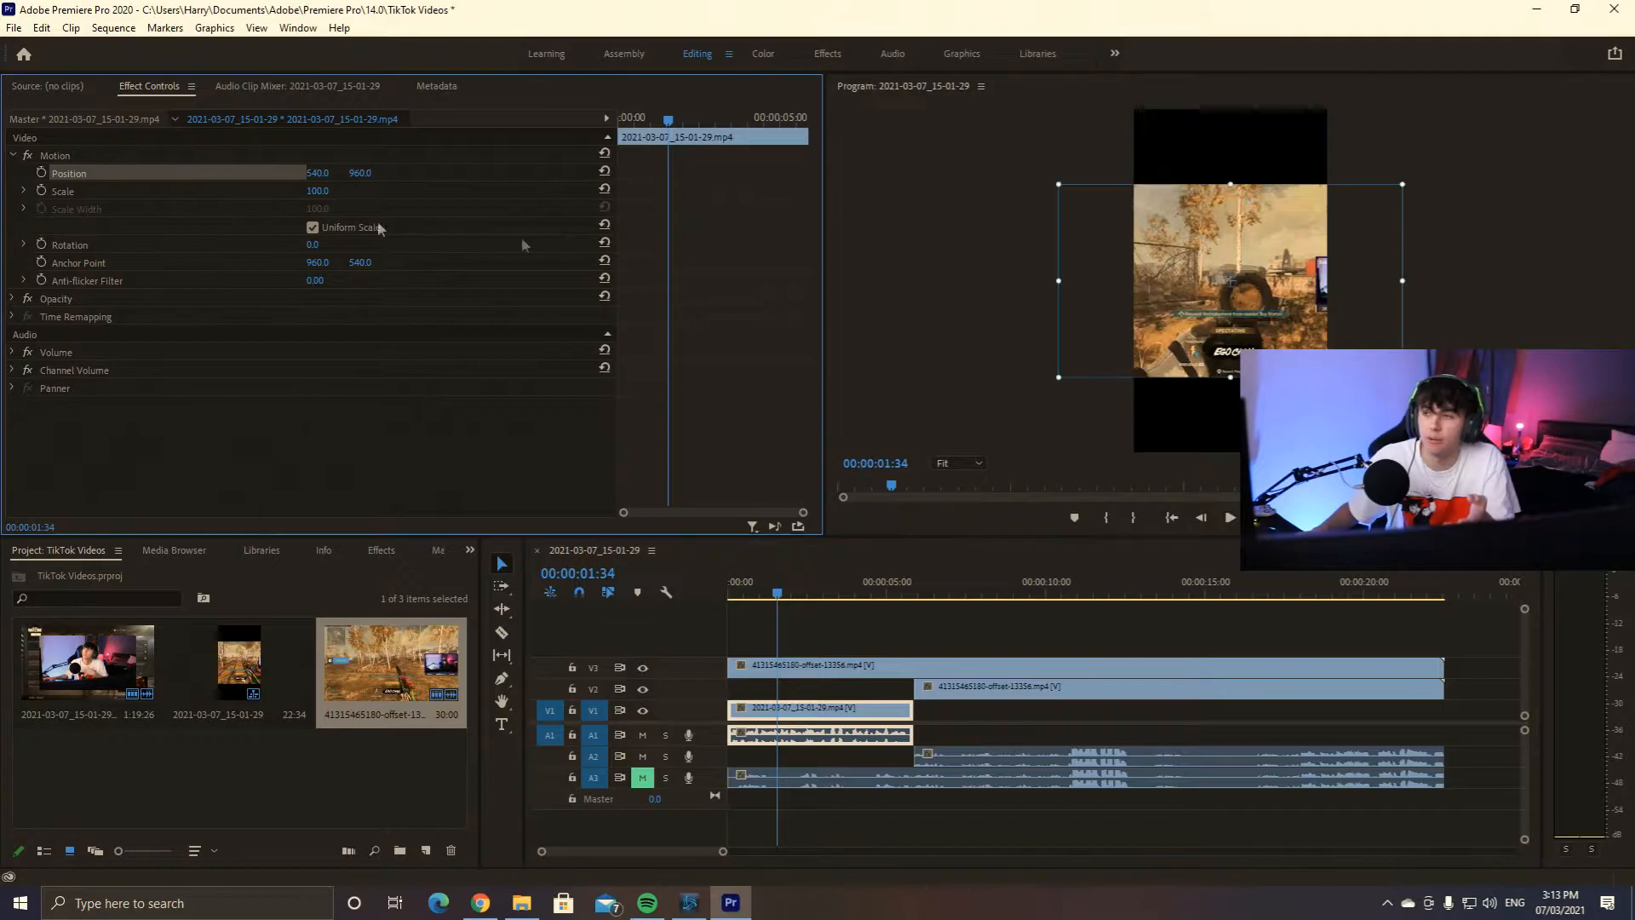
{"action": "left_click_drag", "start_coordinate": [1230, 382], "coordinate": [1245, 178]}
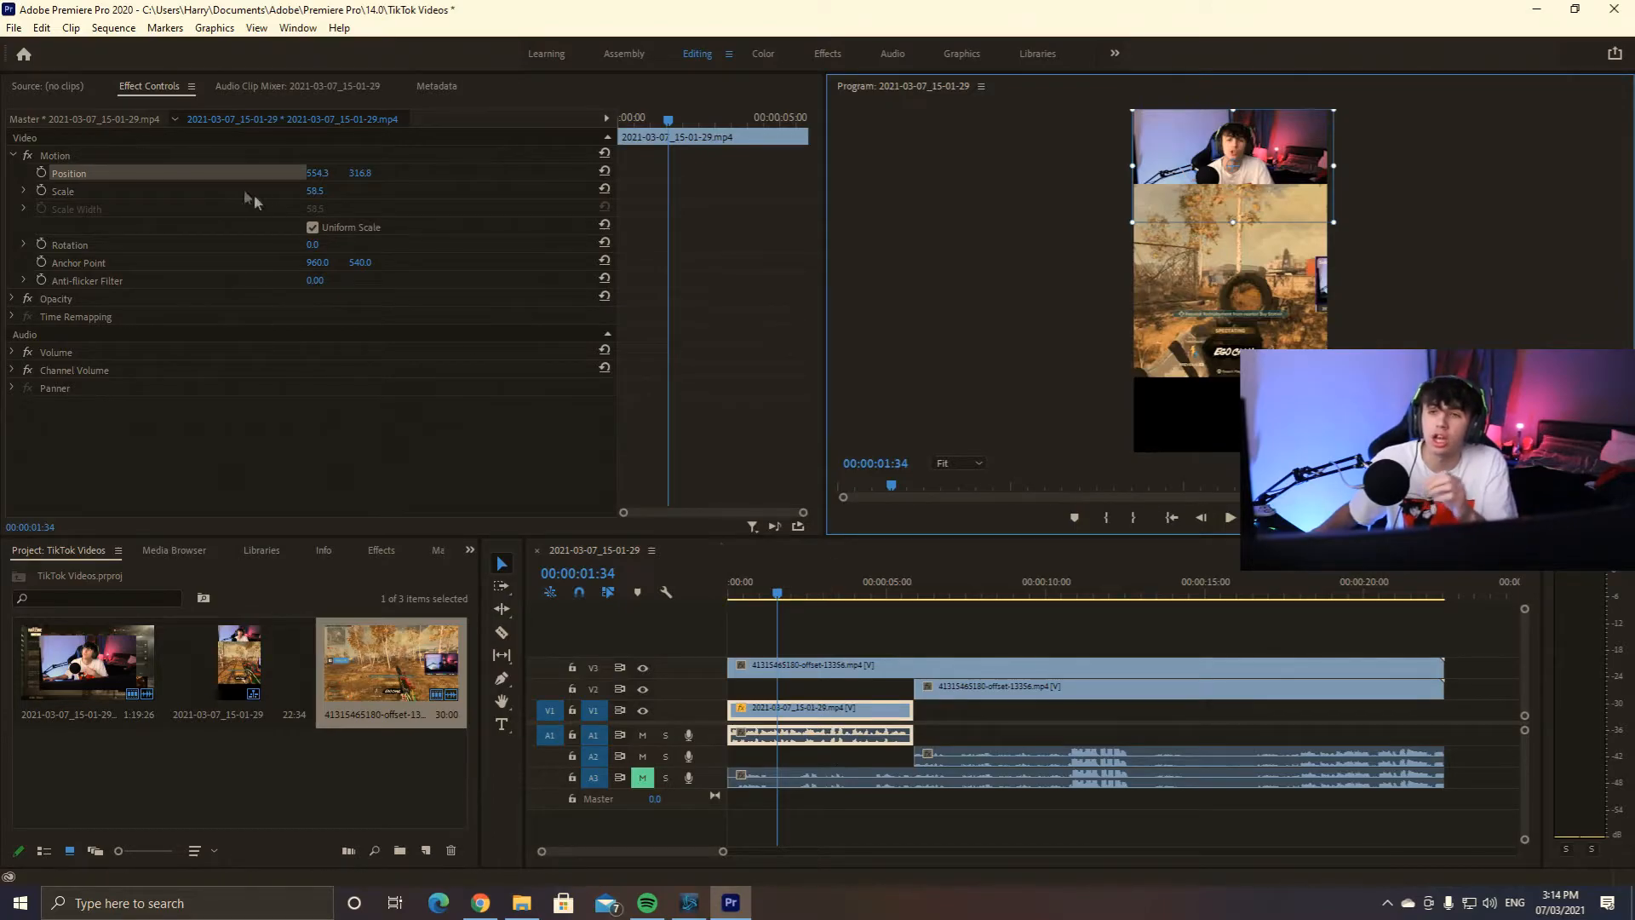
{"action": "left_click", "coordinate": [13, 156]}
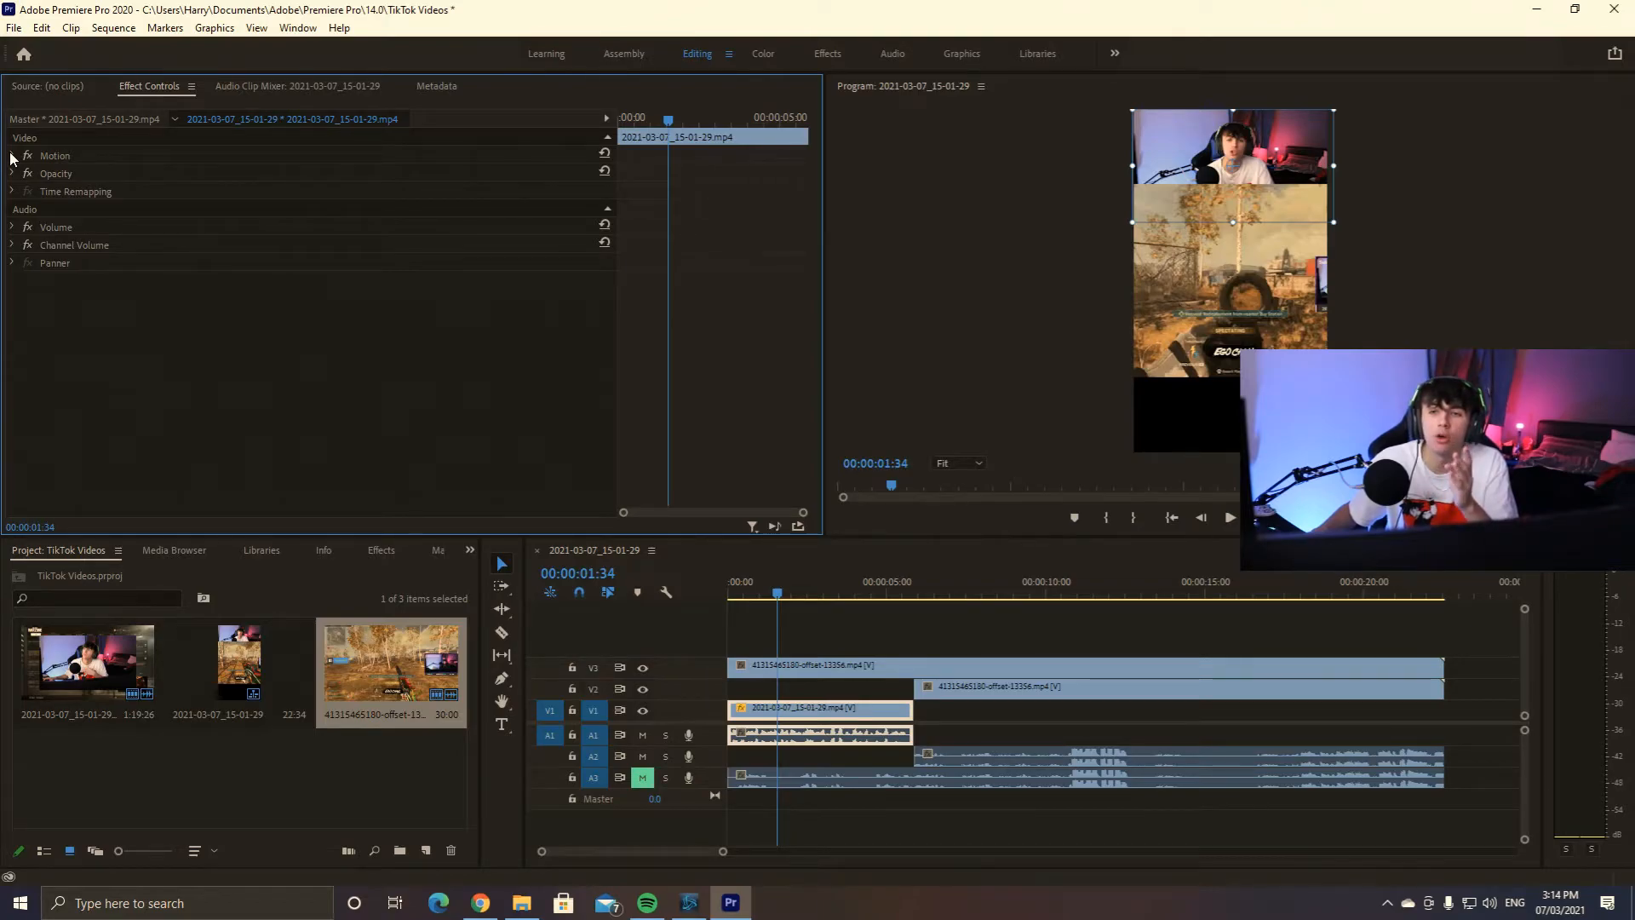
{"action": "left_click", "coordinate": [12, 156]}
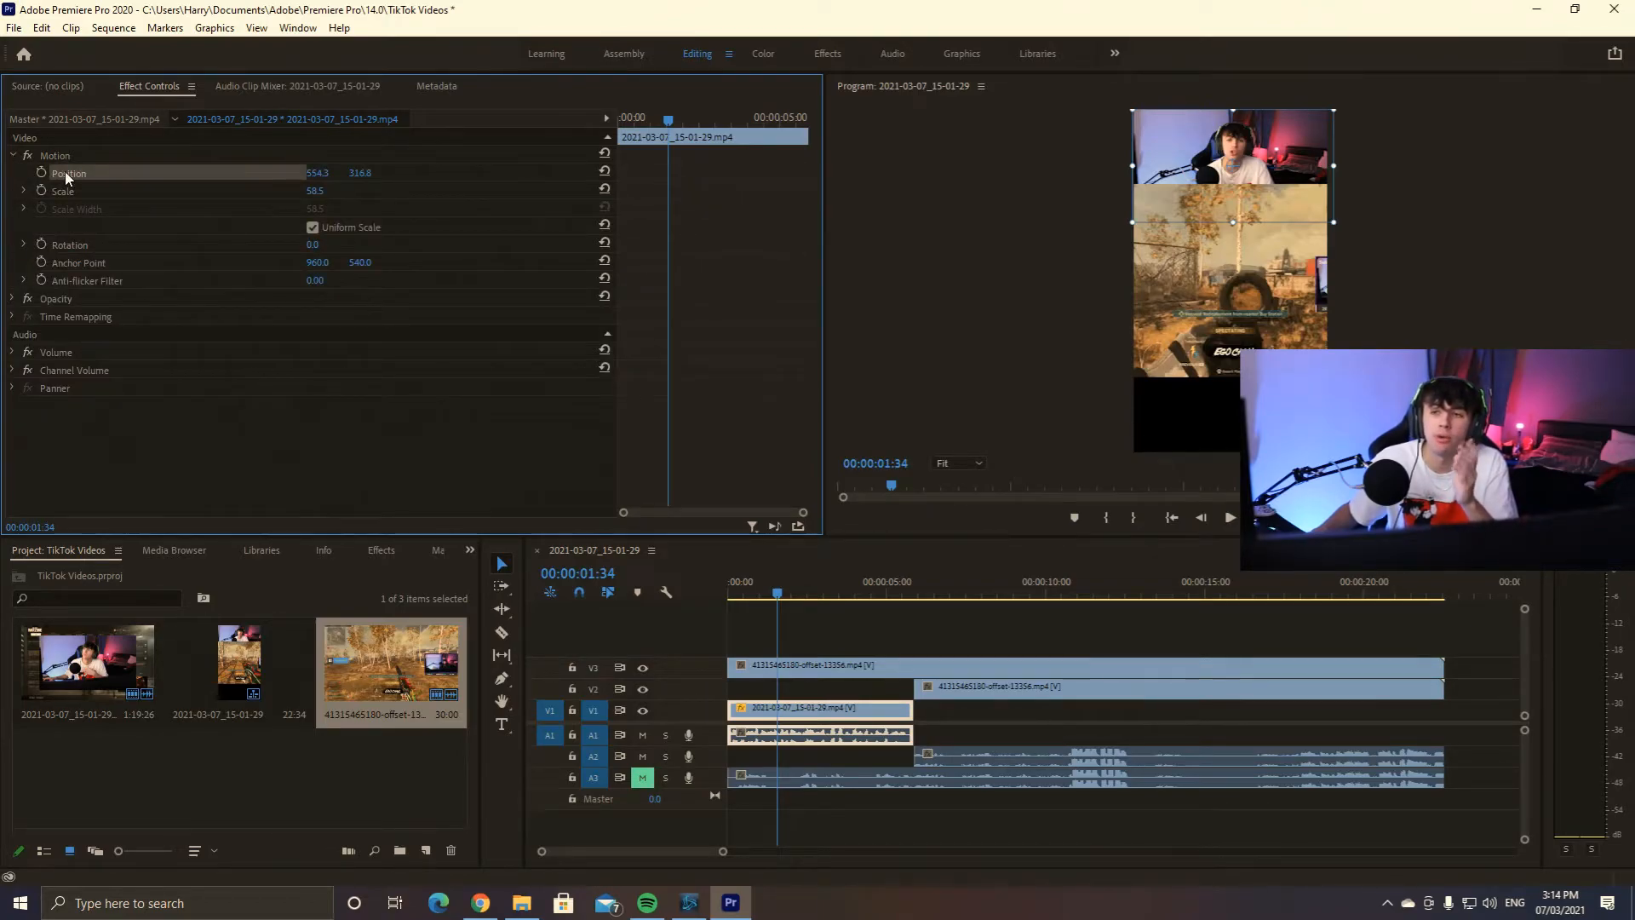
{"action": "left_click_drag", "start_coordinate": [1169, 173], "coordinate": [1167, 171]}
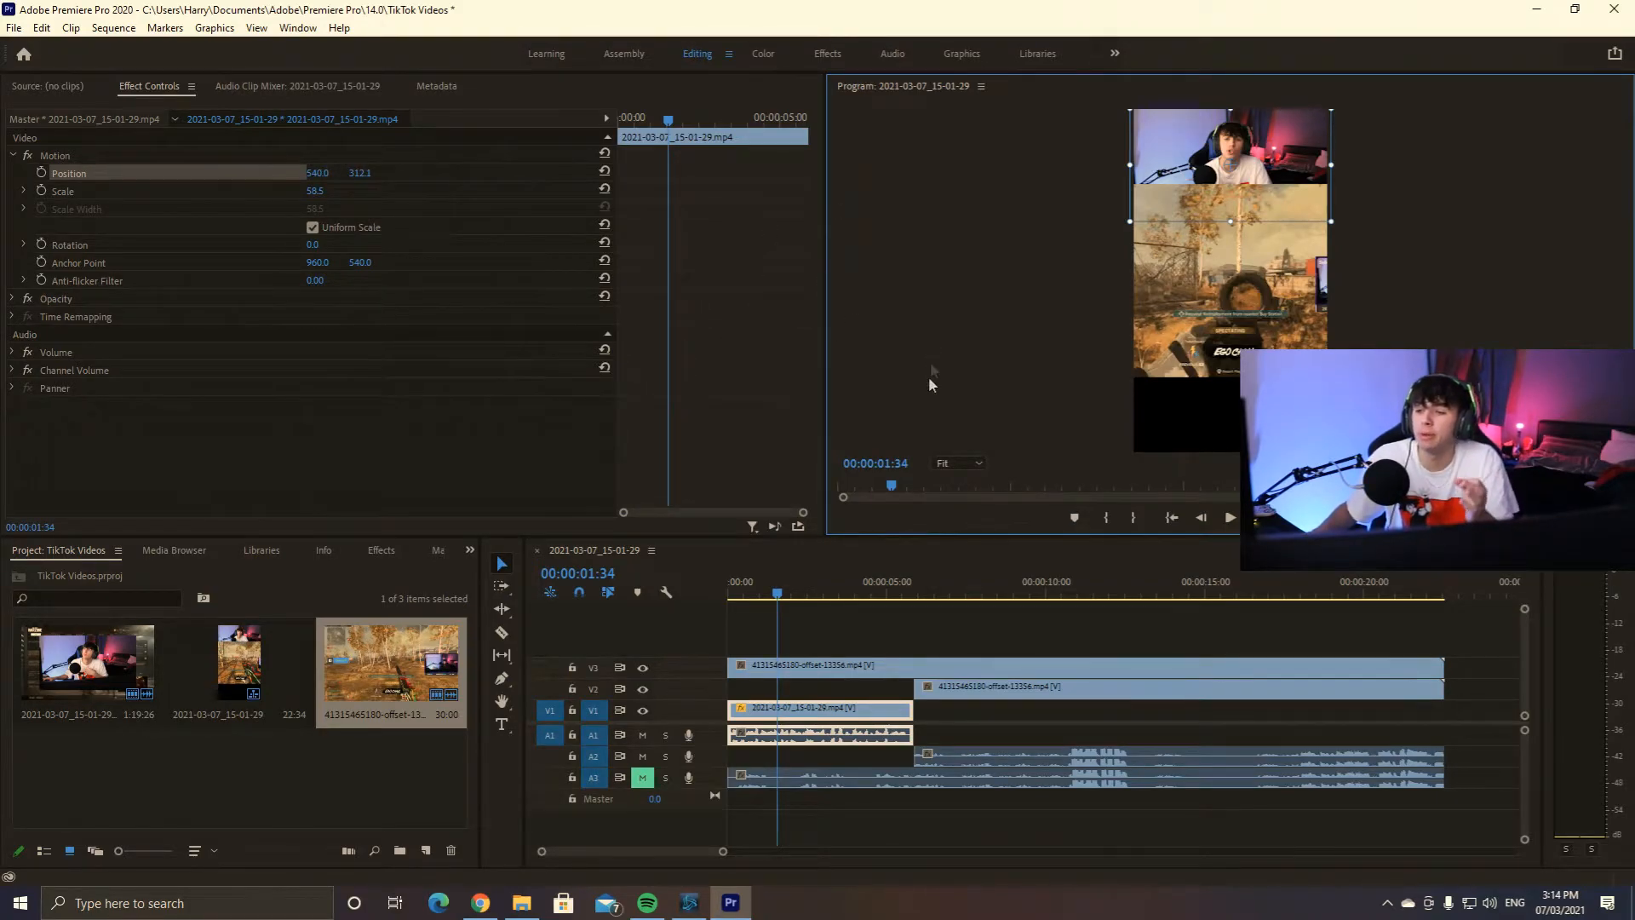
- Enlarge the V3 gameplay clip to about 124.7 scale, filling the frame below the webcam, with its position at 540, about 1255
{"action": "left_click", "coordinate": [896, 665]}
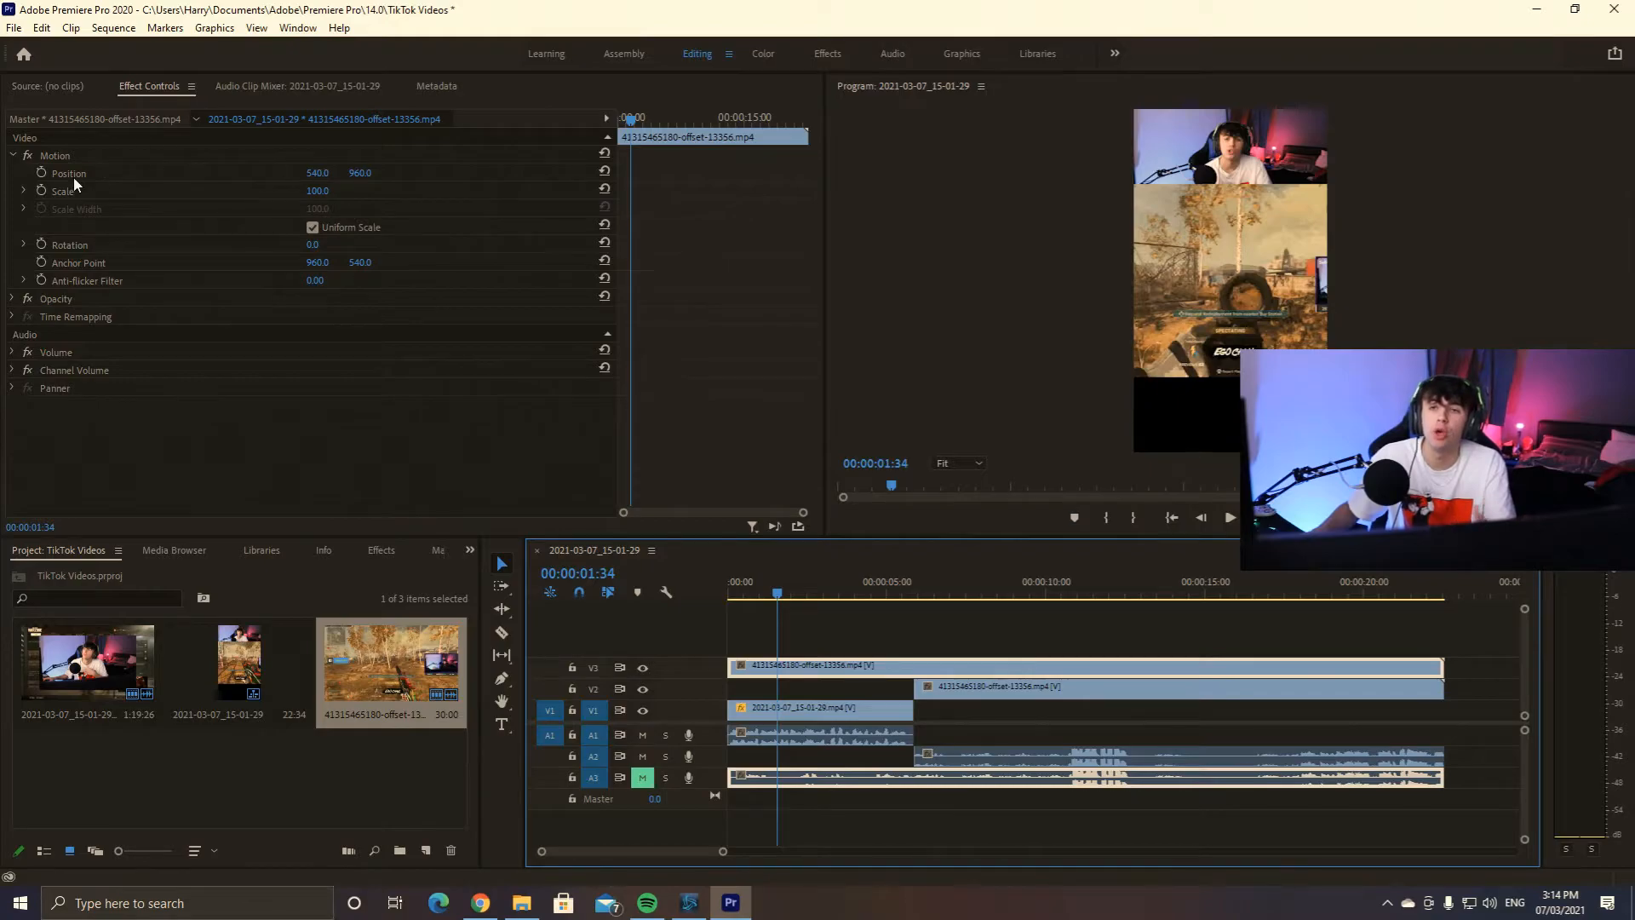
{"action": "left_click", "coordinate": [114, 175]}
{"action": "left_click_drag", "start_coordinate": [1200, 321], "coordinate": [1199, 373]}
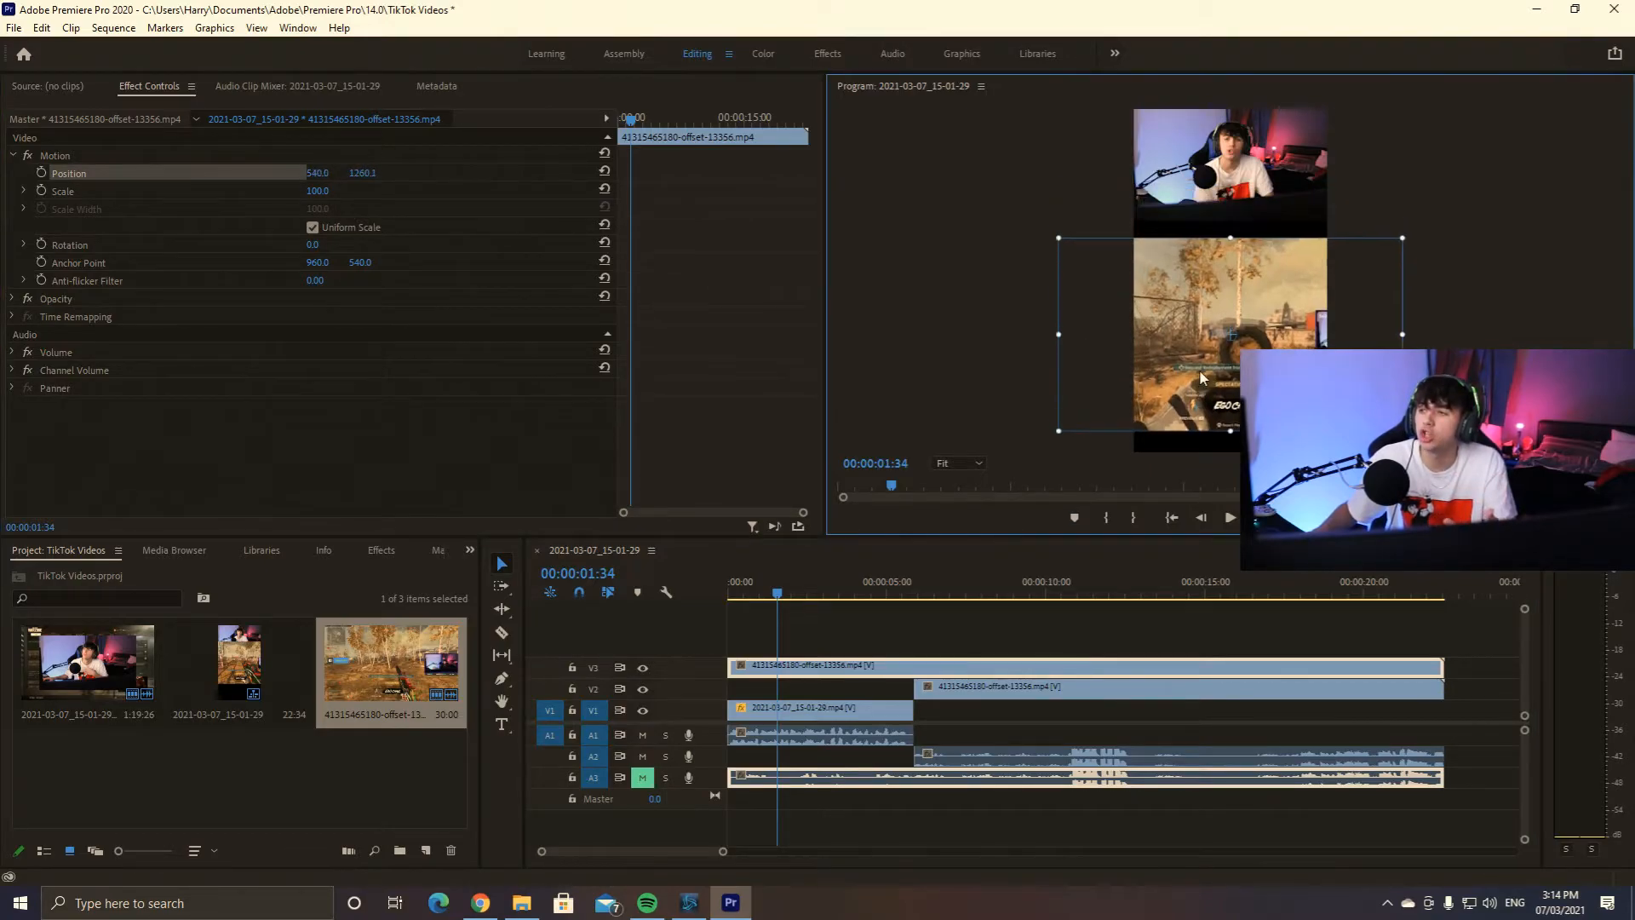
{"action": "mouse_move", "coordinate": [1230, 432]}
{"action": "left_mouse_down"}
{"action": "mouse_move", "coordinate": [1219, 459]}
{"action": "mouse_move", "coordinate": [1236, 455]}
{"action": "left_mouse_up"}
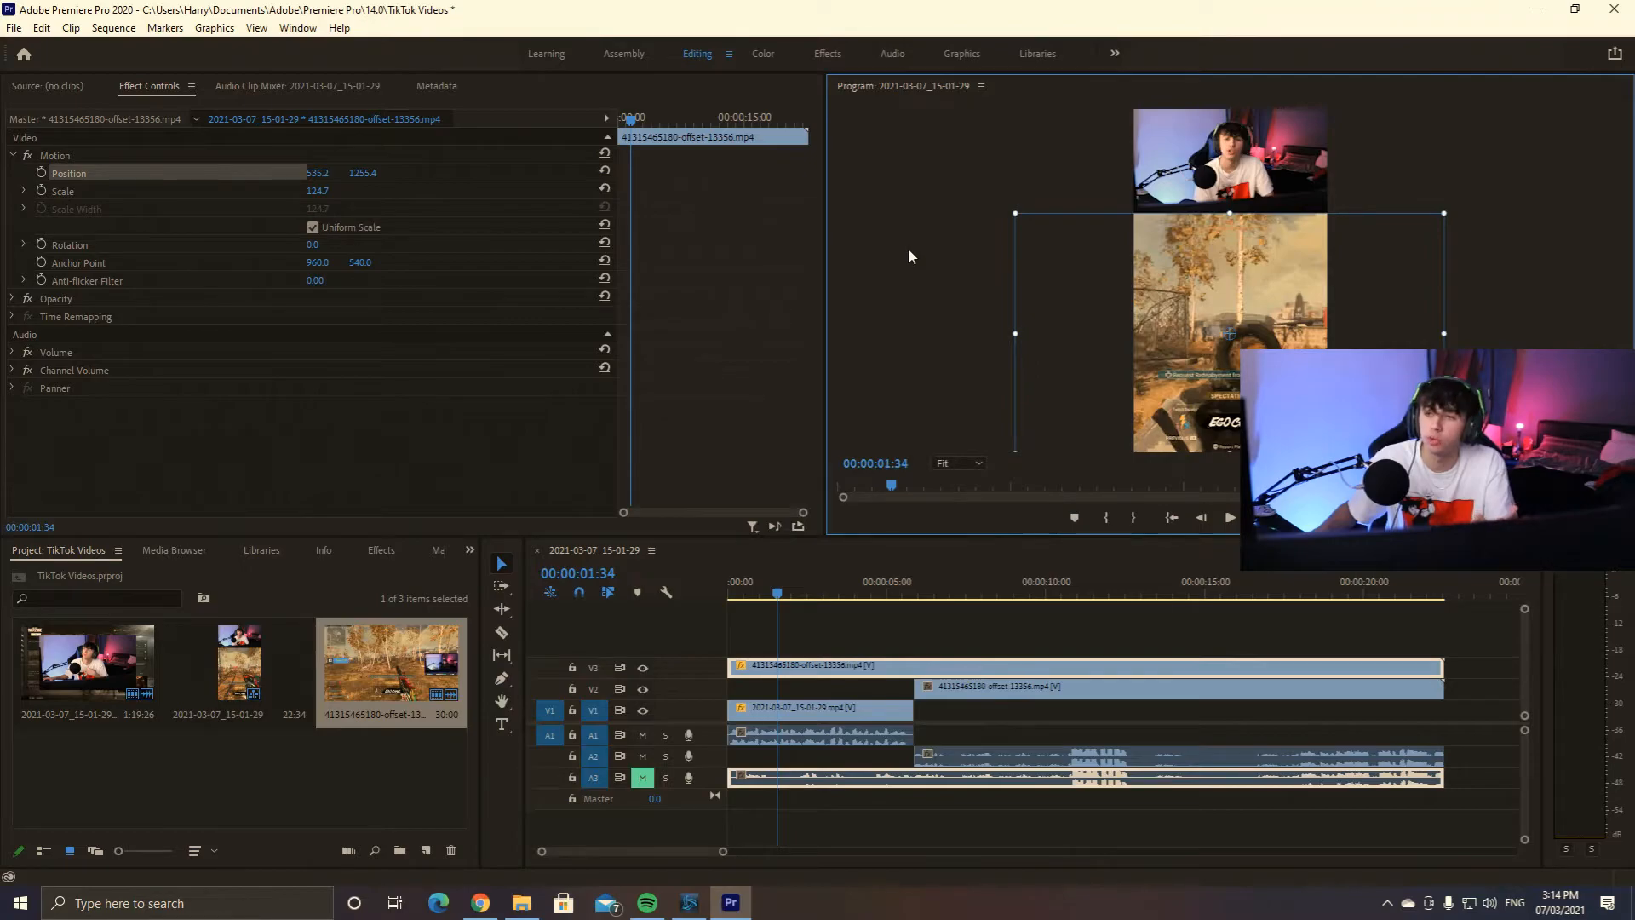
{"action": "left_click", "coordinate": [319, 174]}
{"action": "type", "text": "5"}
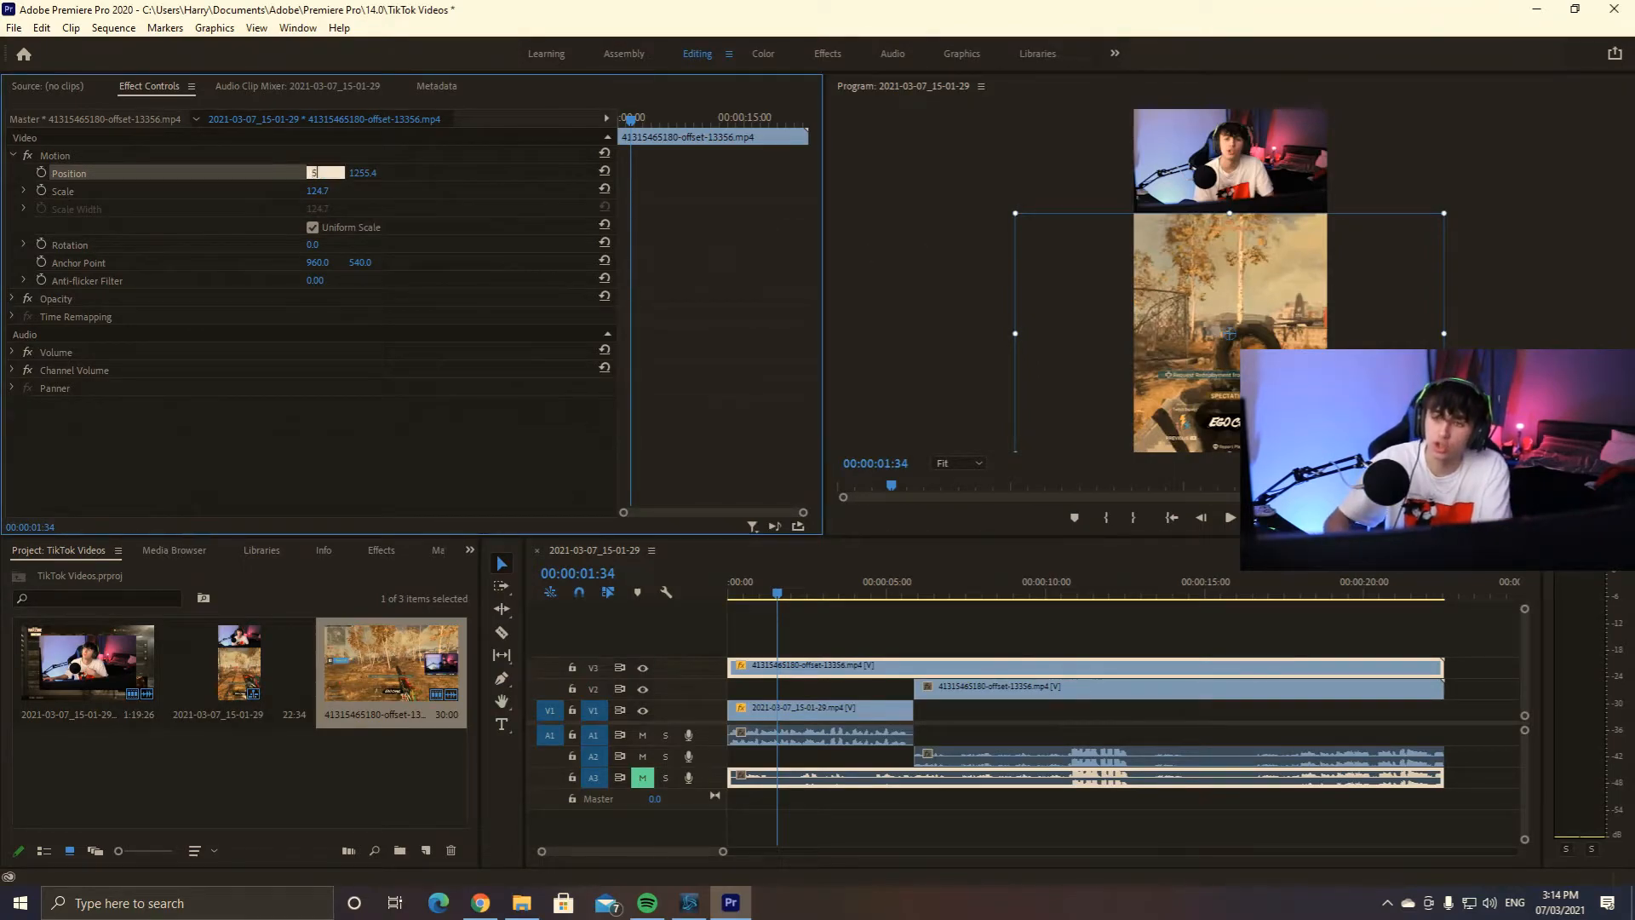
{"action": "type", "text": "40"}
{"action": "key", "text": "Return"}
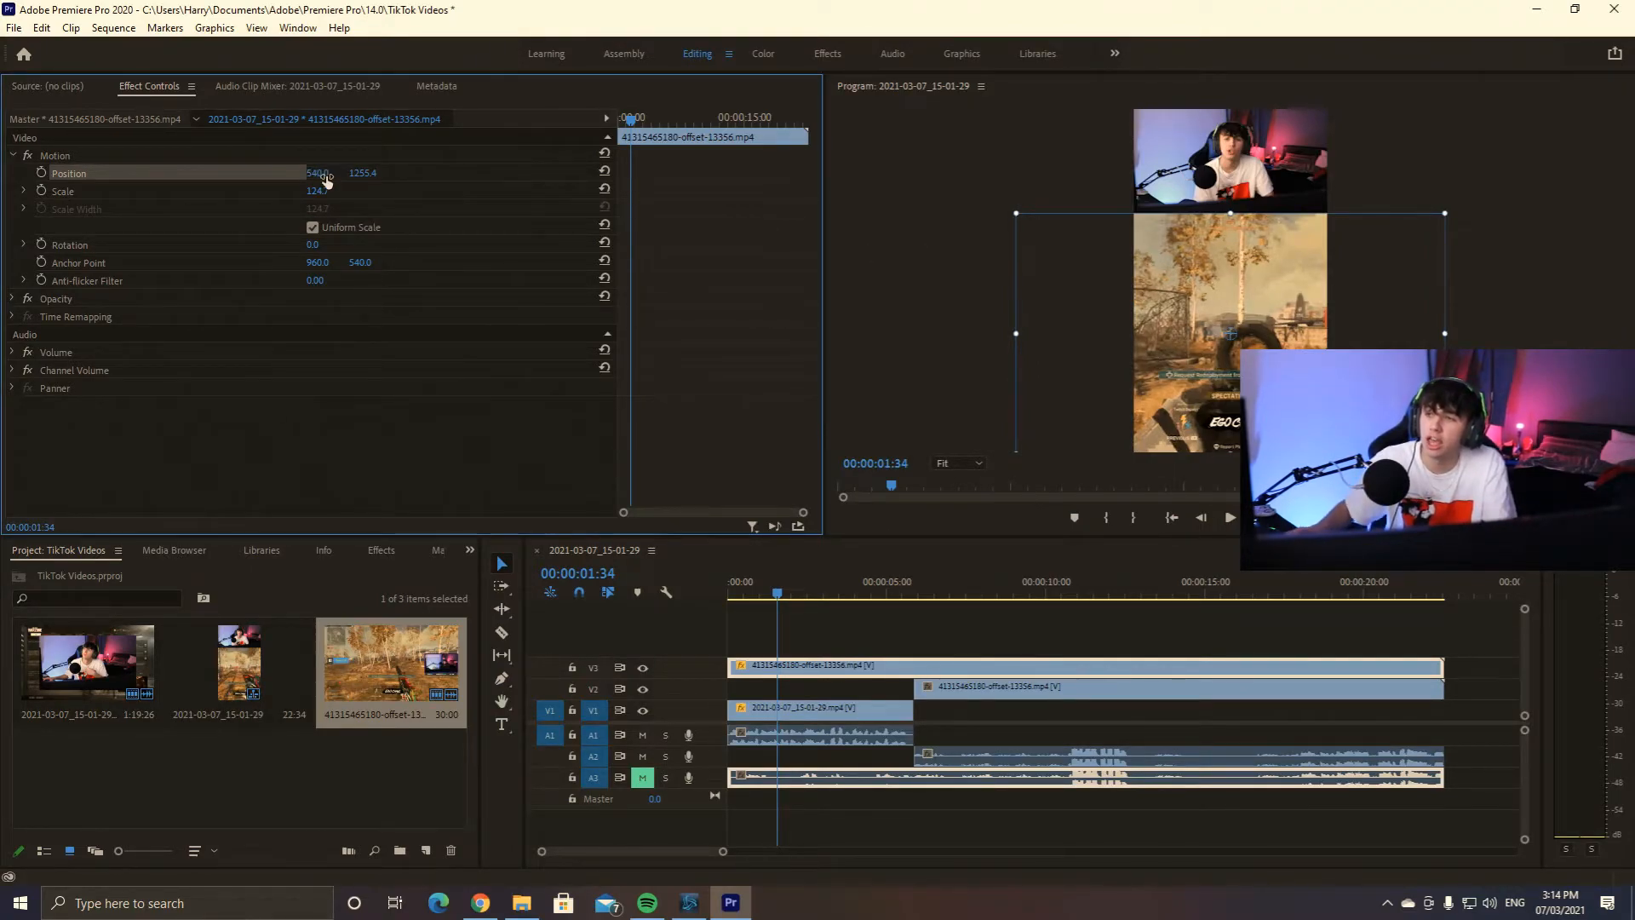
{"action": "left_click", "coordinate": [849, 193]}
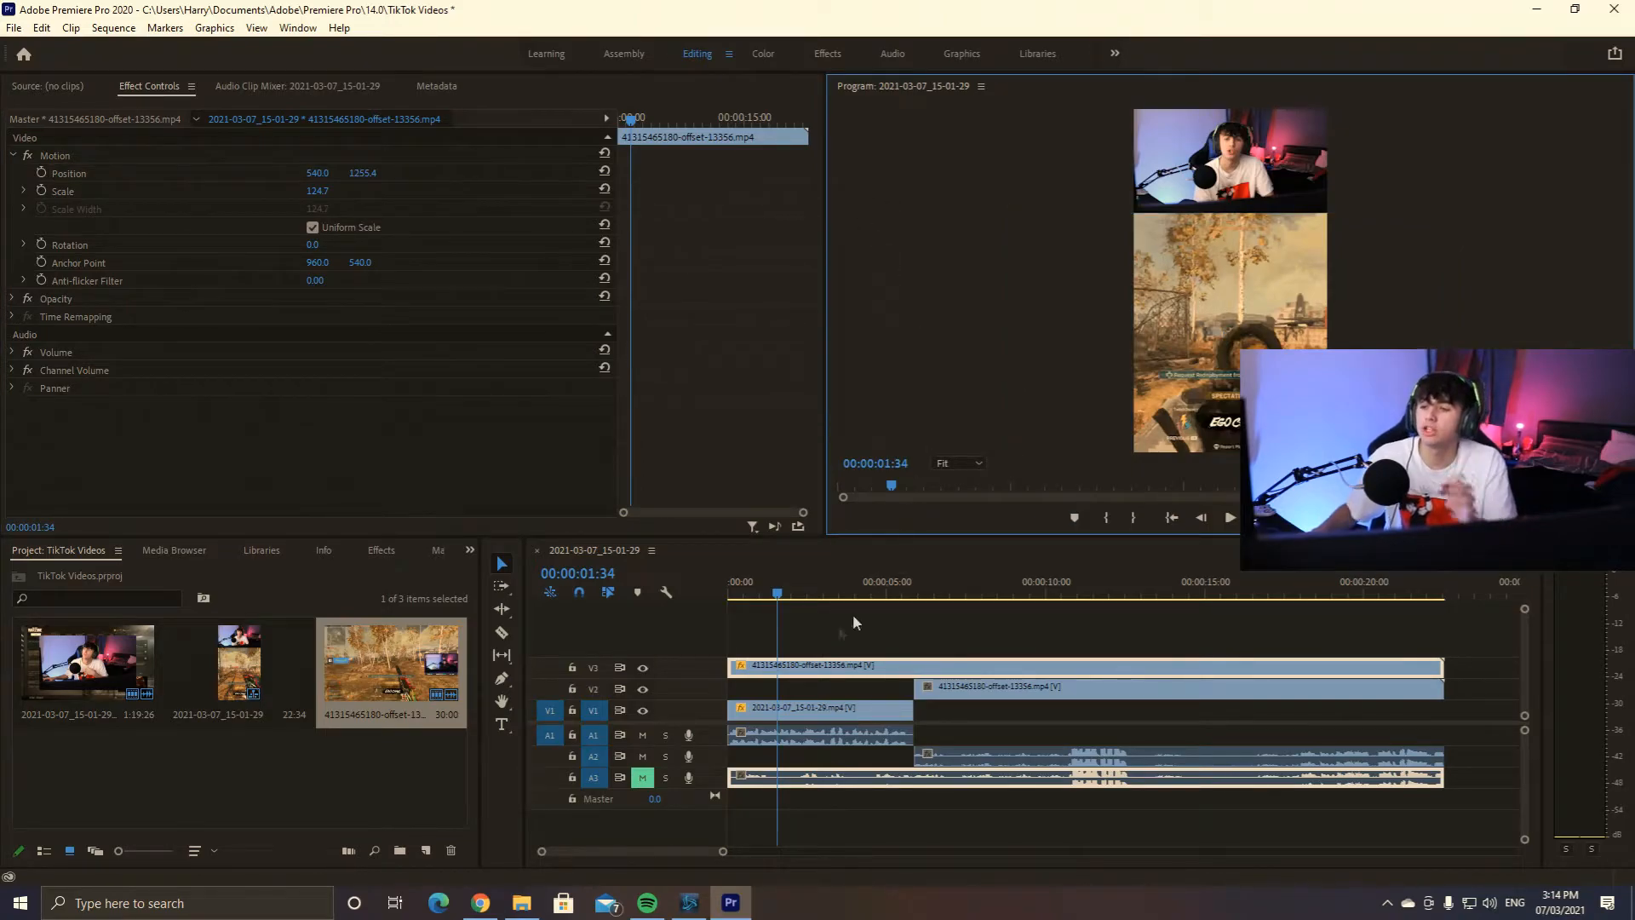
- Play the edit from the start to check the stacked layout past the end of the webcam recording, pausing at 00:00:10:21
{"action": "left_click", "coordinate": [731, 594]}
{"action": "left_click_drag", "start_coordinate": [732, 594], "coordinate": [726, 602]}
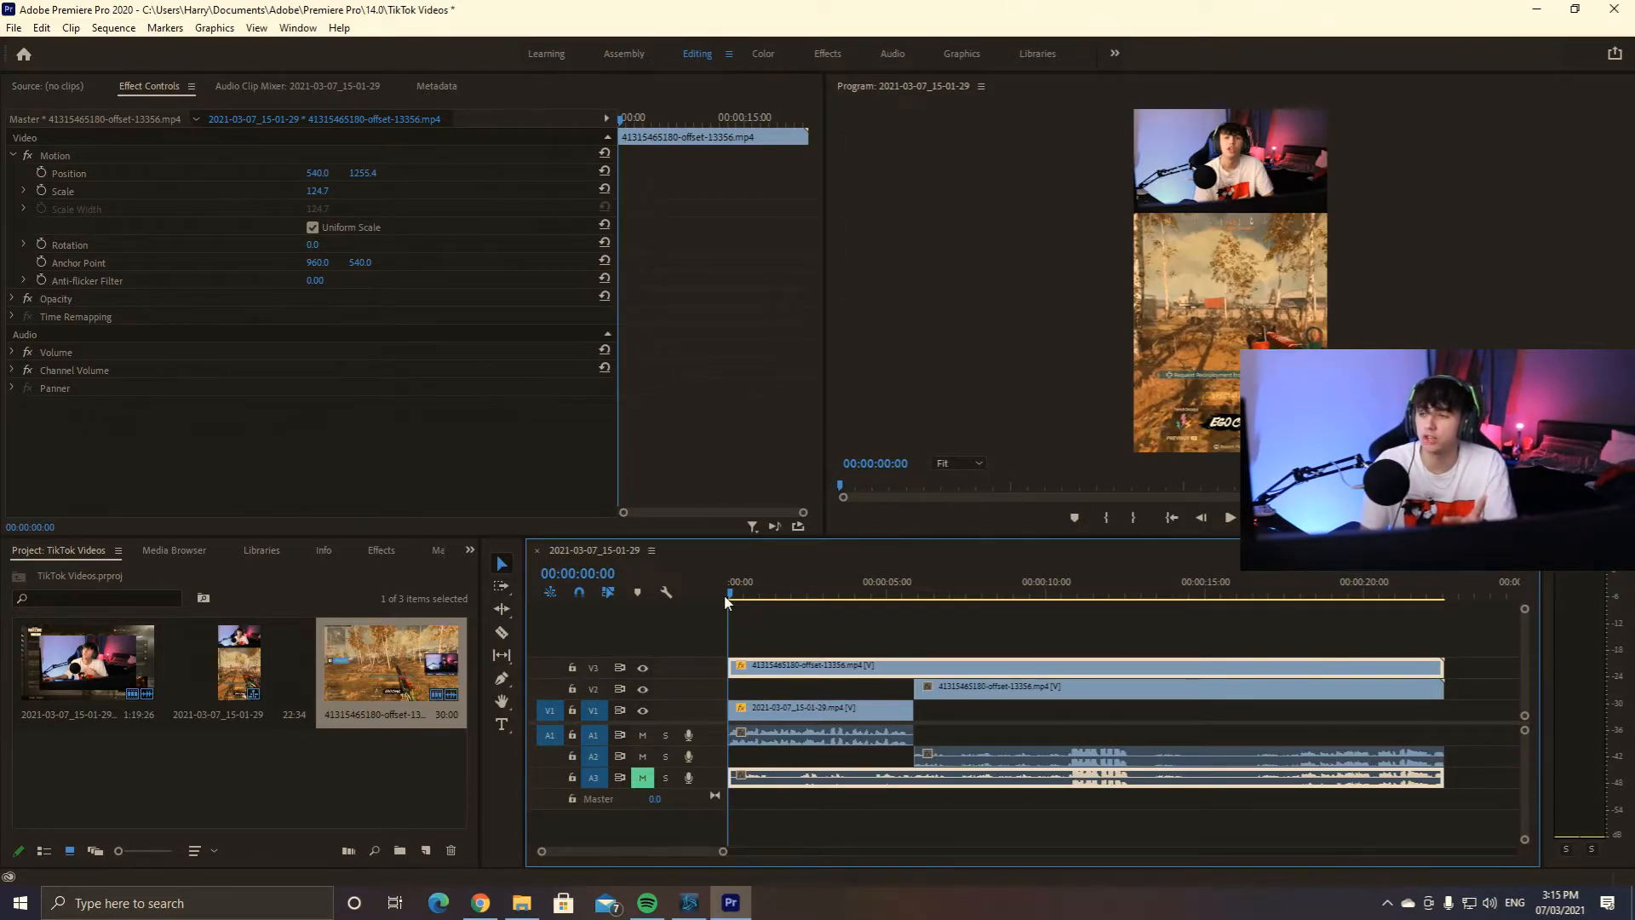
{"action": "key", "text": "space"}
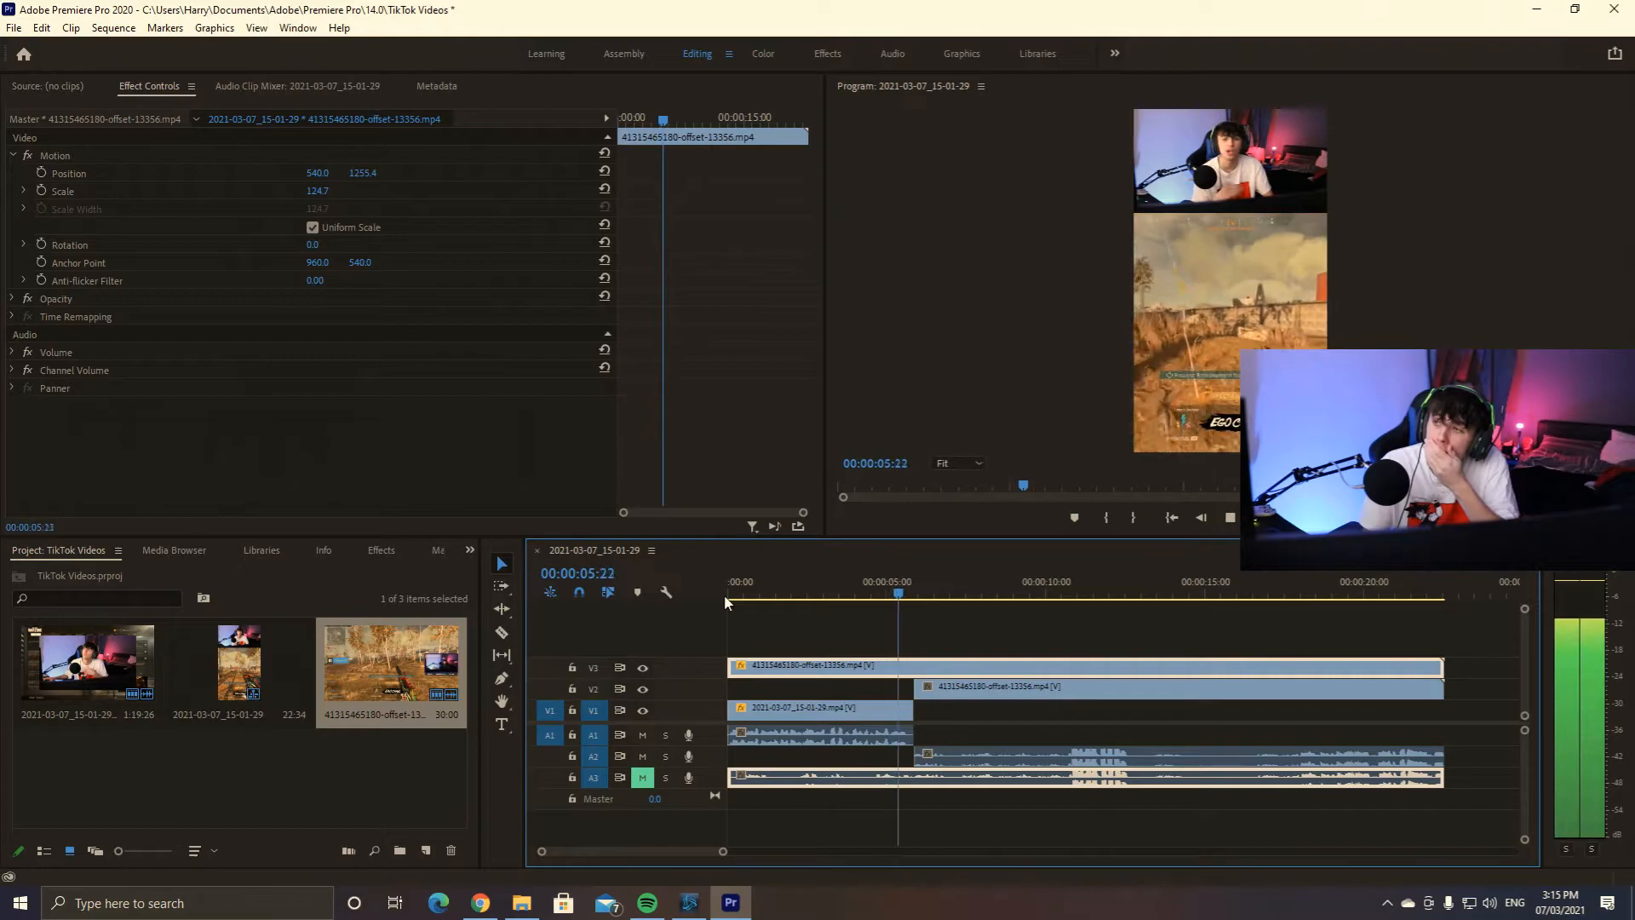
{"action": "key", "text": "space"}
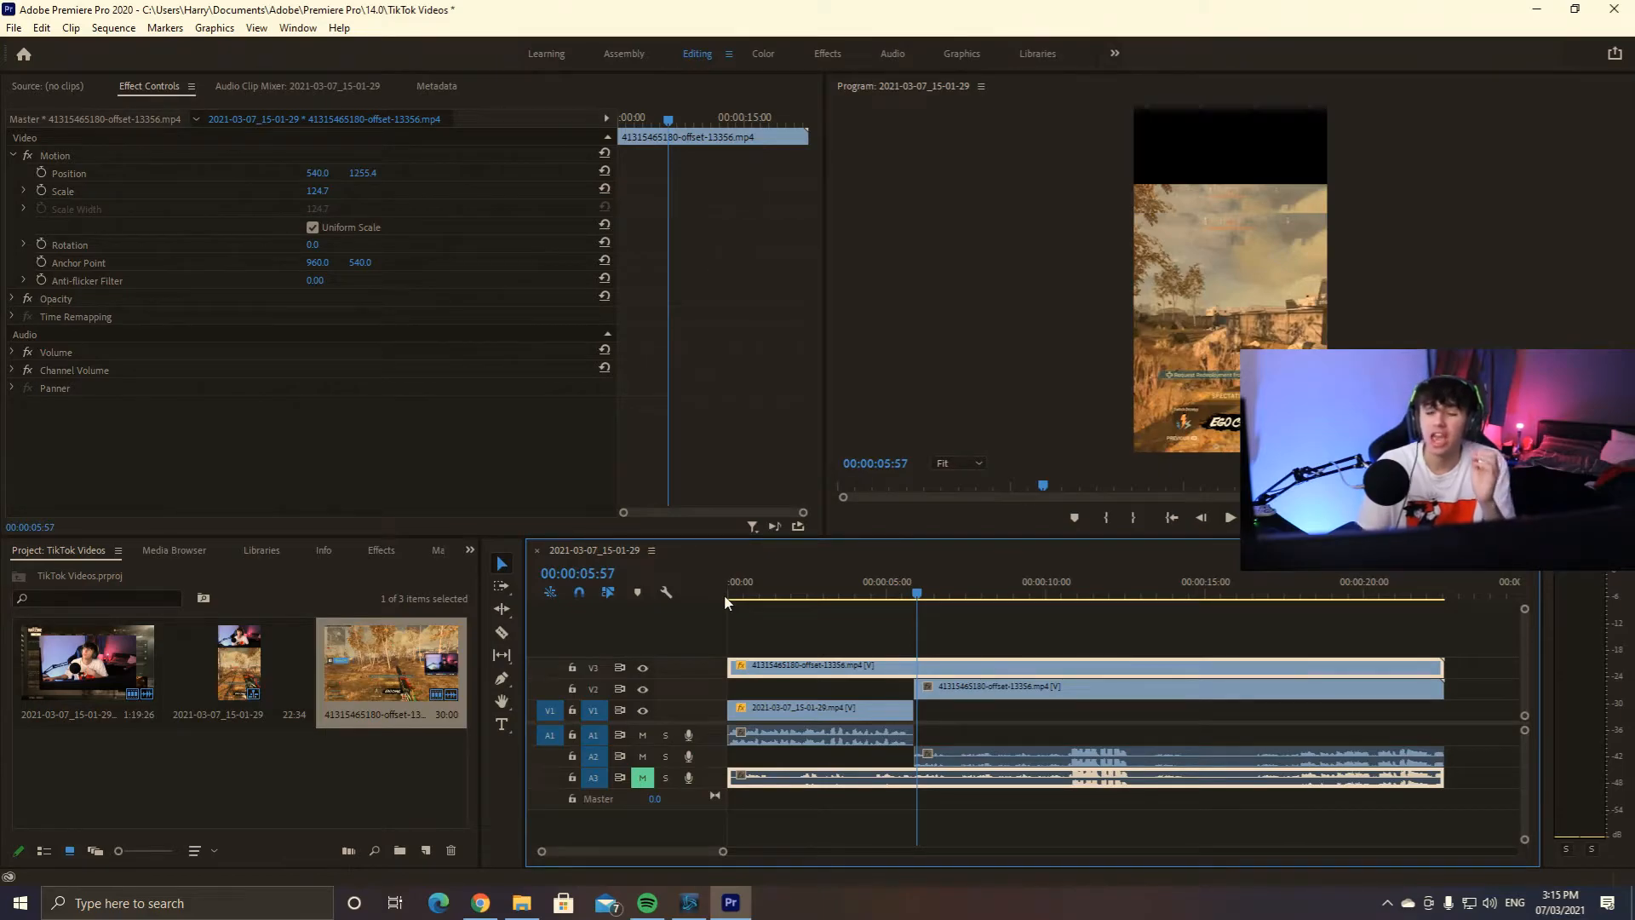
{"action": "key", "text": "space"}
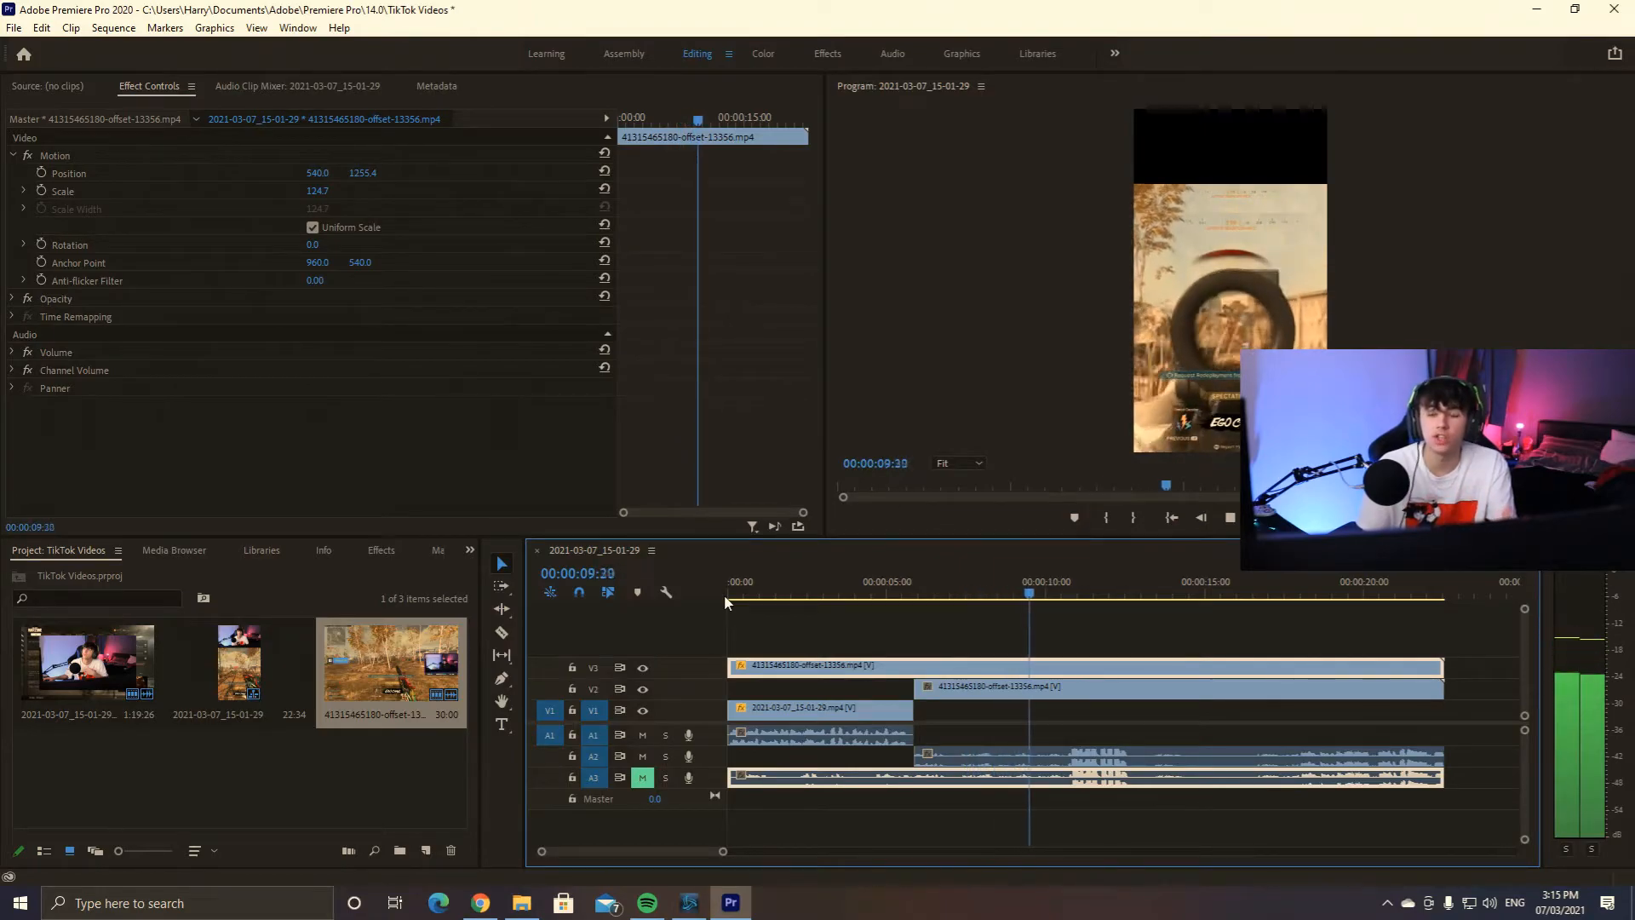
{"action": "key", "text": "space"}
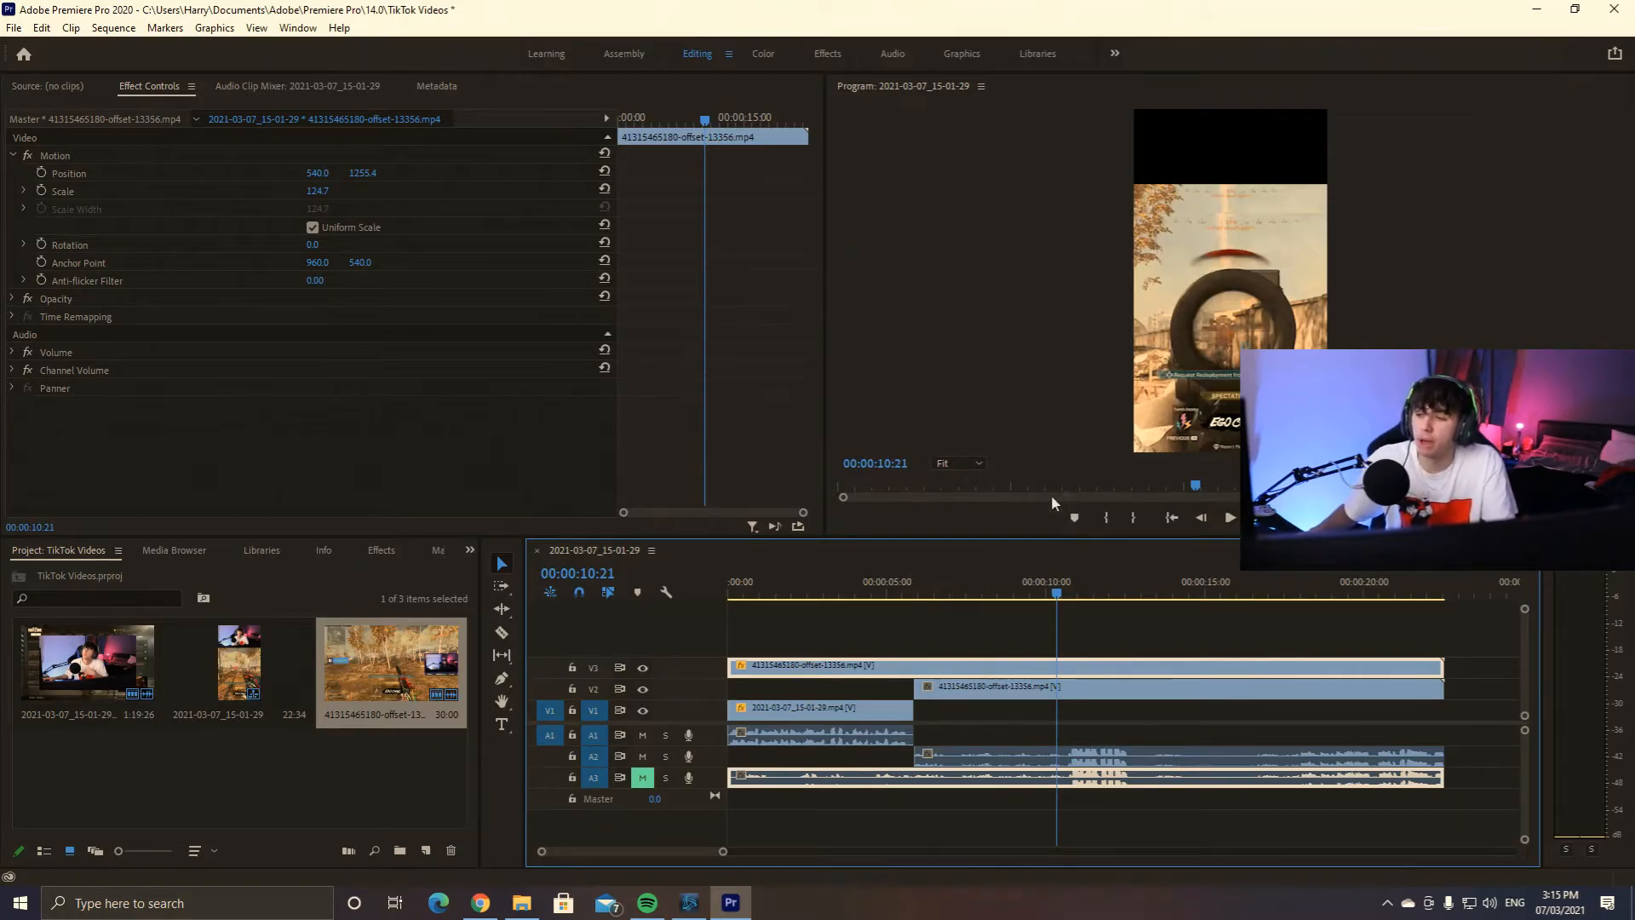
- Scale the V2 gameplay clip to about 236 and move it to about -1149, 284 so its stream facecam fills the area above the gameplay
{"action": "left_click", "coordinate": [994, 690]}
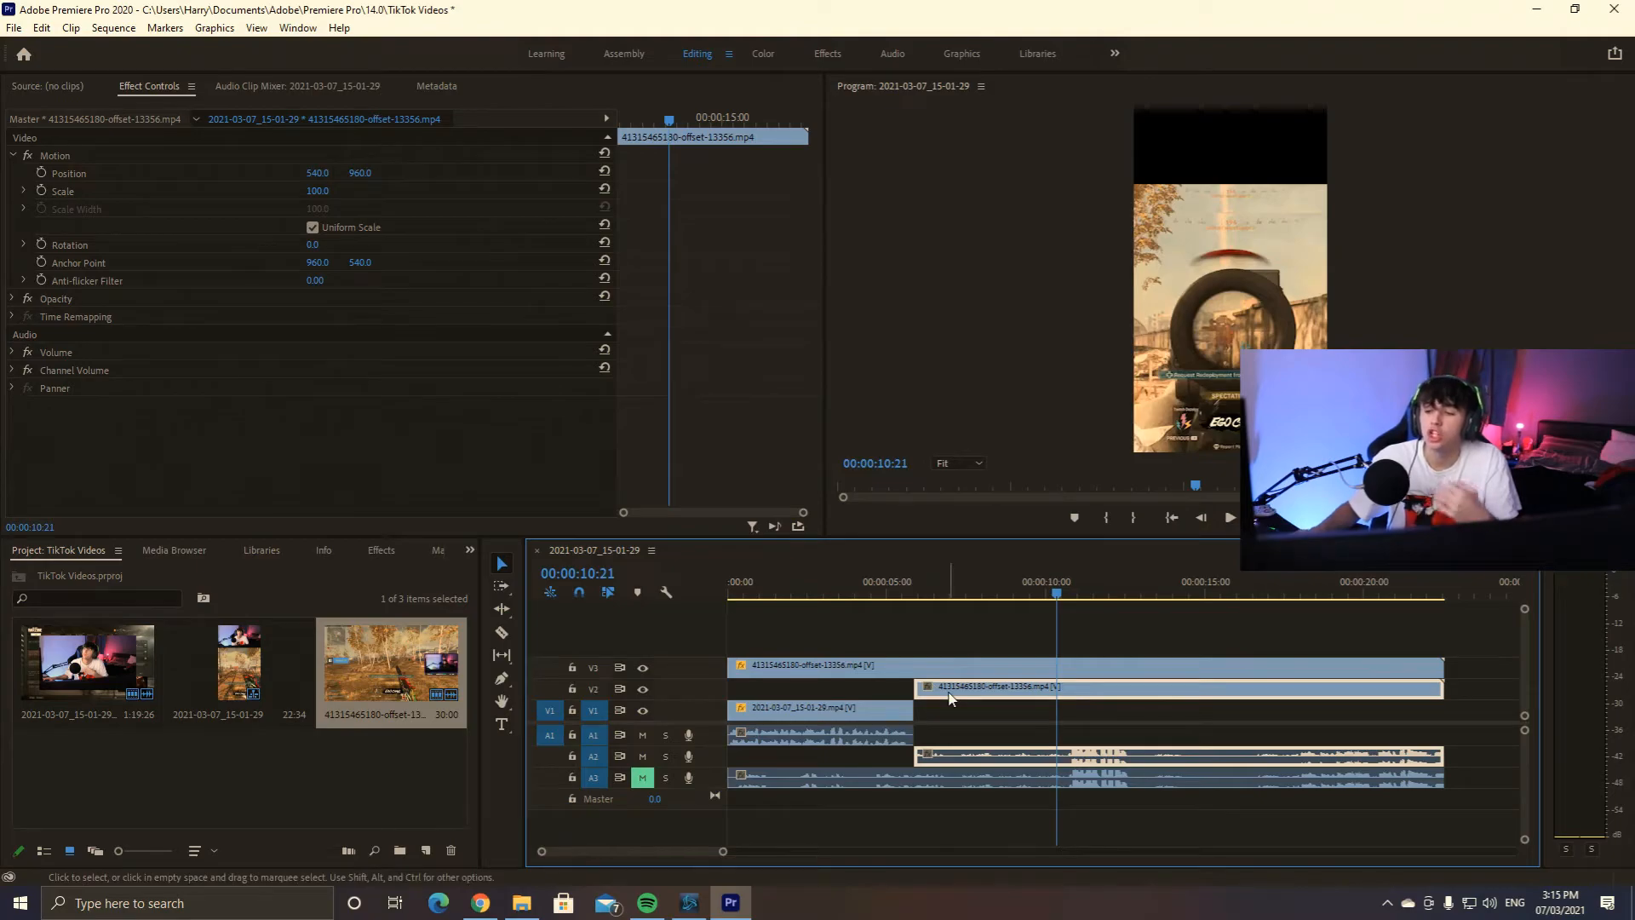
{"action": "left_click", "coordinate": [66, 173]}
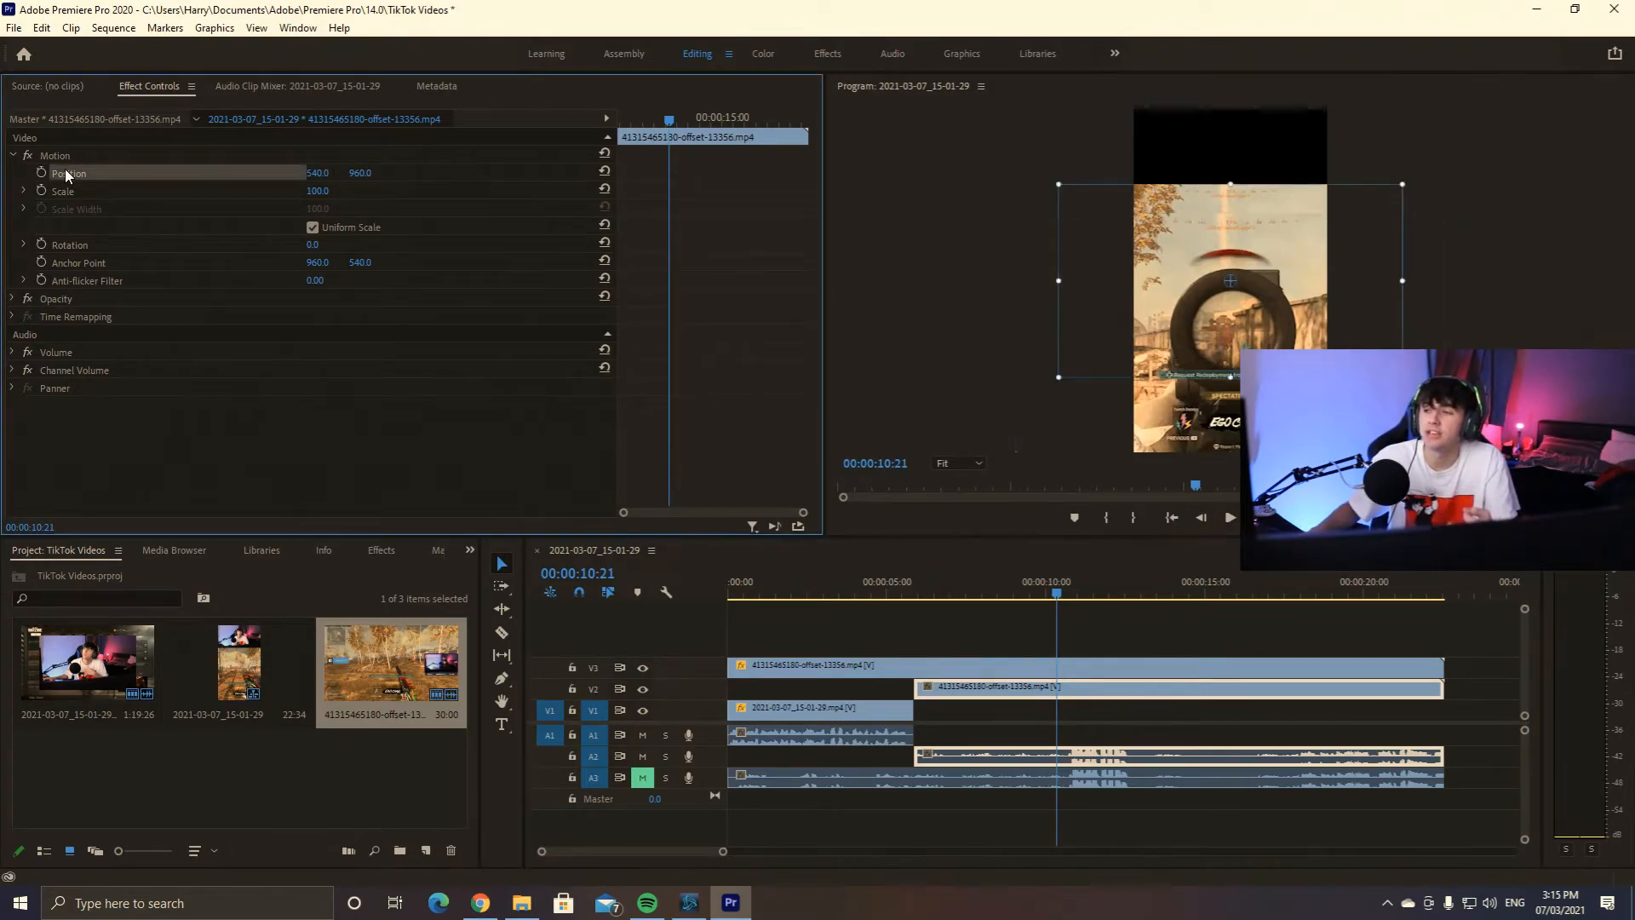
{"action": "left_click_drag", "start_coordinate": [1188, 245], "coordinate": [1148, 261]}
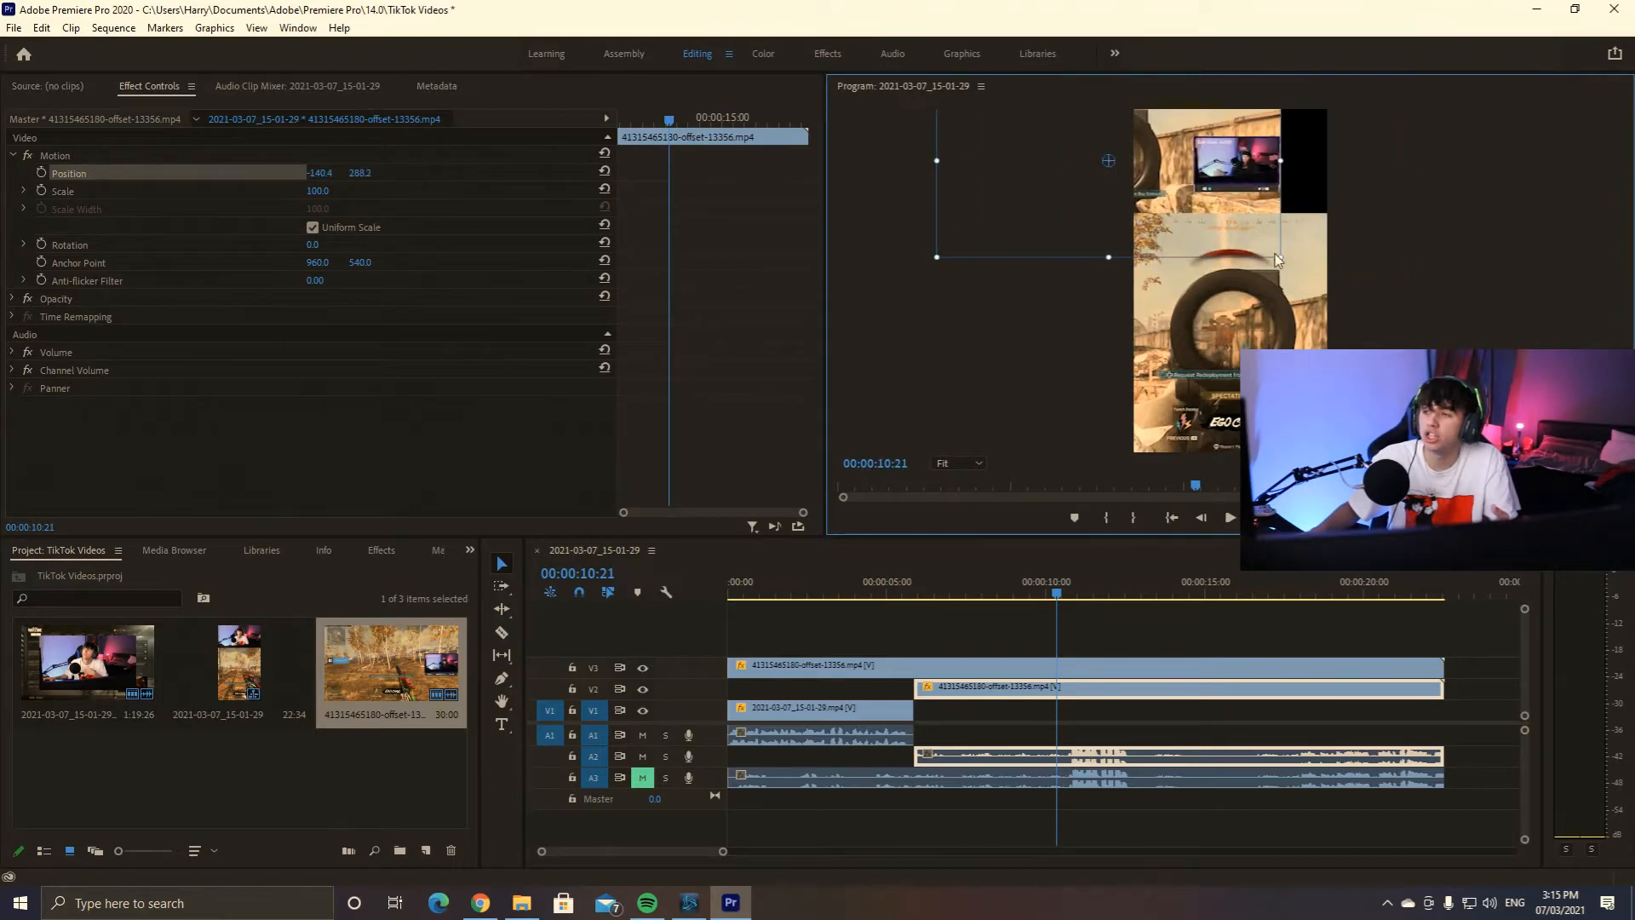
{"action": "left_click_drag", "start_coordinate": [1111, 257], "coordinate": [1147, 381]}
{"action": "left_click_drag", "start_coordinate": [1312, 160], "coordinate": [1139, 158]}
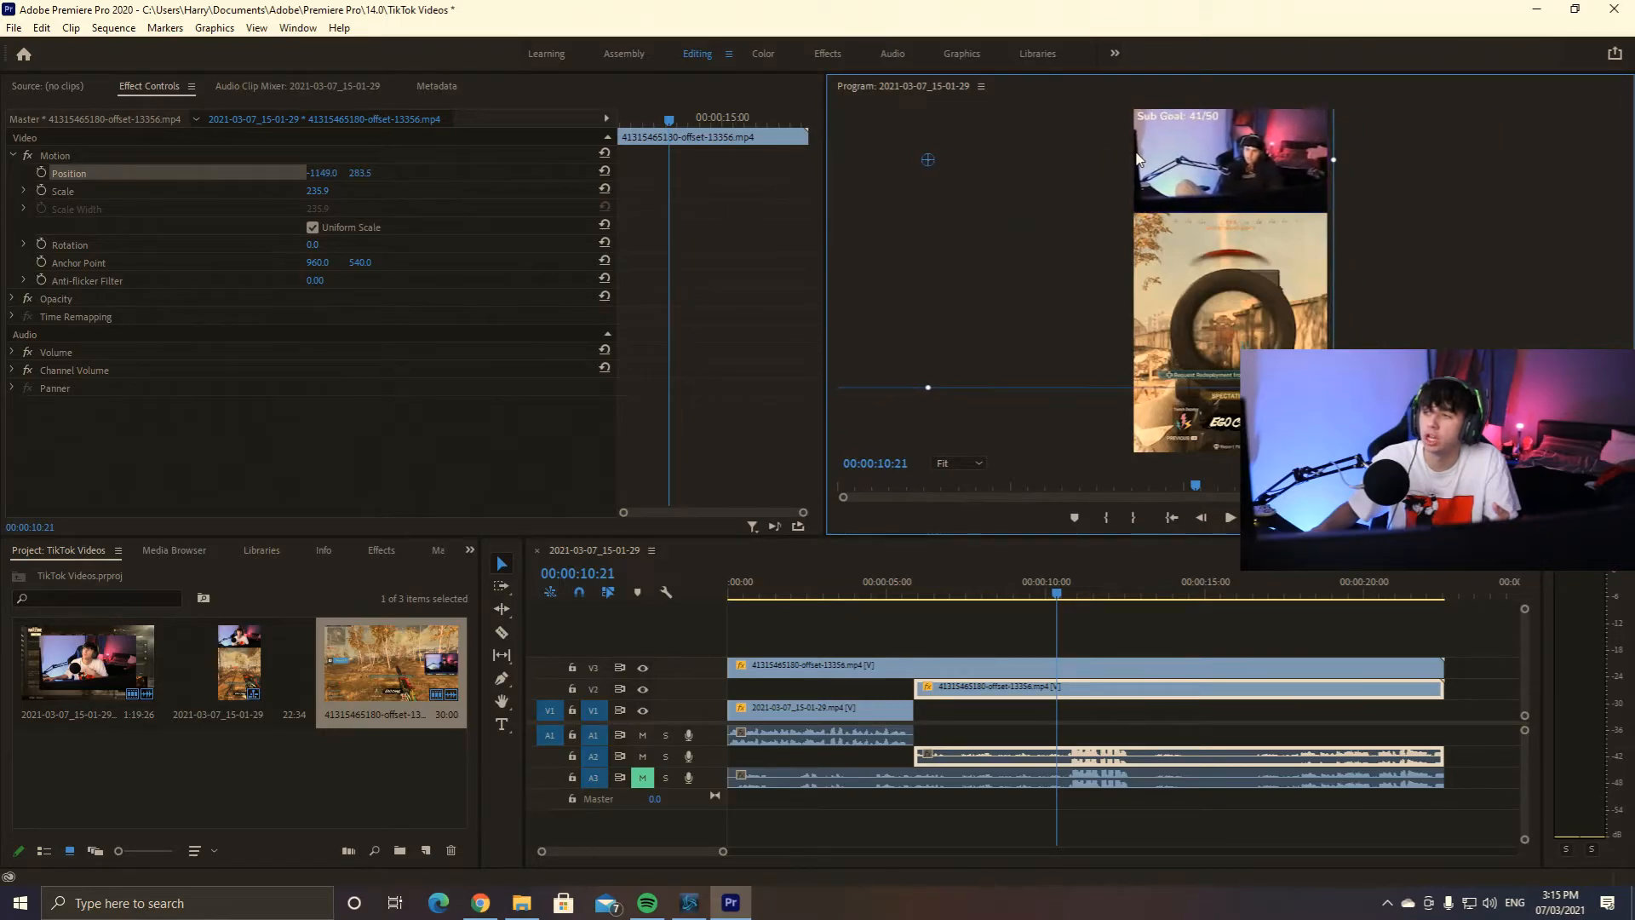
{"action": "left_click", "coordinate": [1380, 165]}
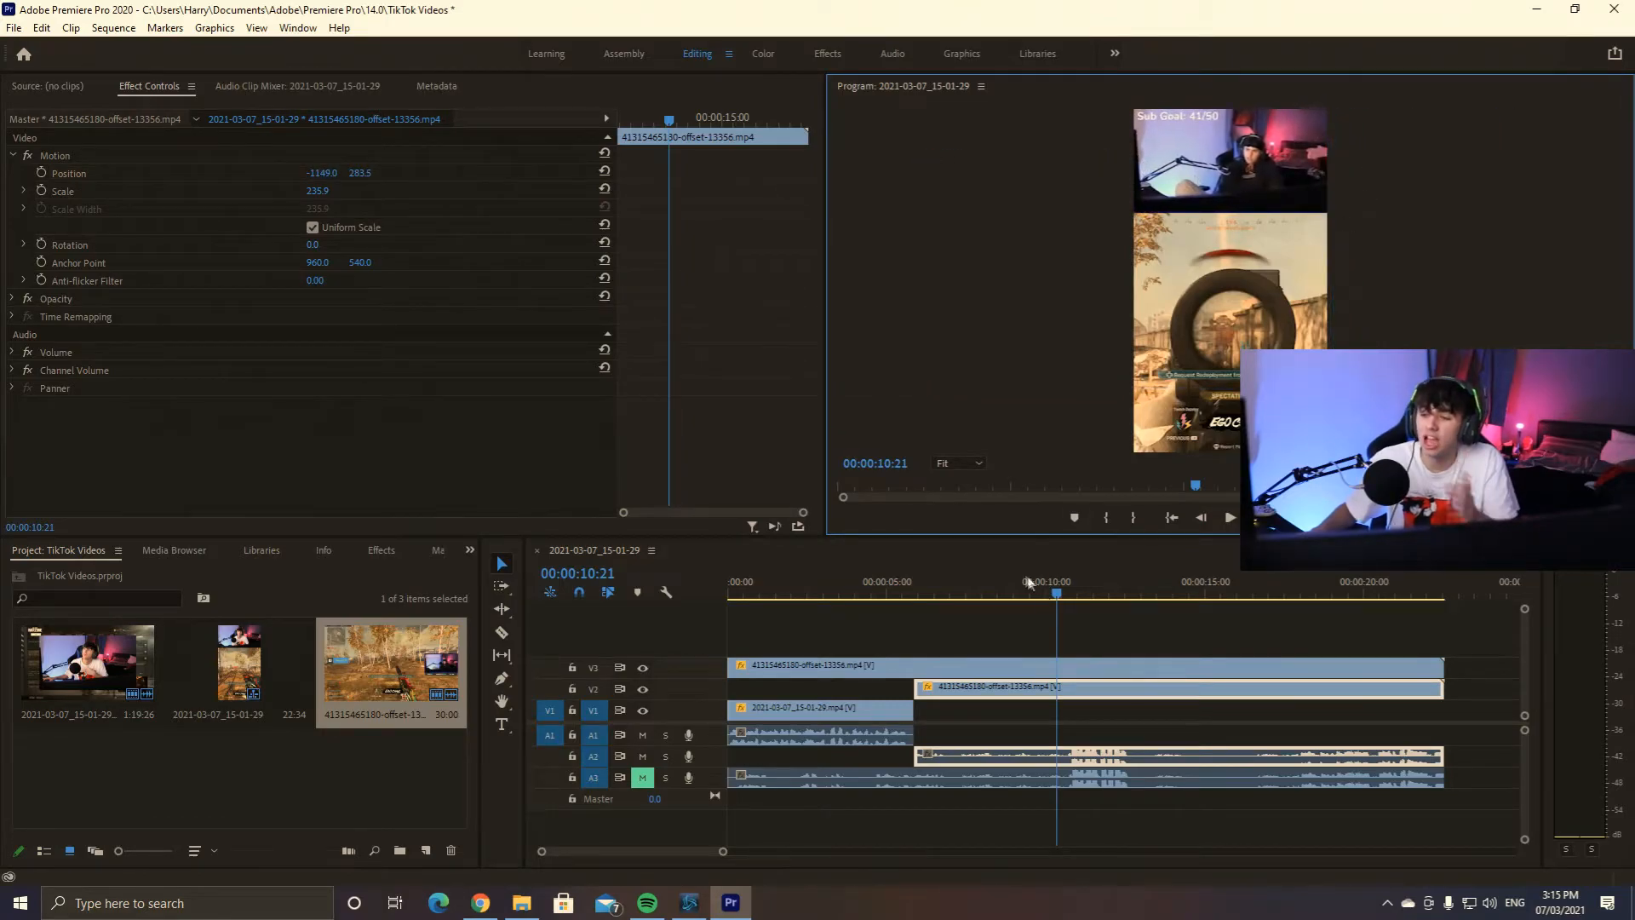
- Return the playhead to 00:00:00:00 and play the edit through to review both facecam sections above the gameplay
{"action": "left_click_drag", "start_coordinate": [783, 594], "coordinate": [729, 599]}
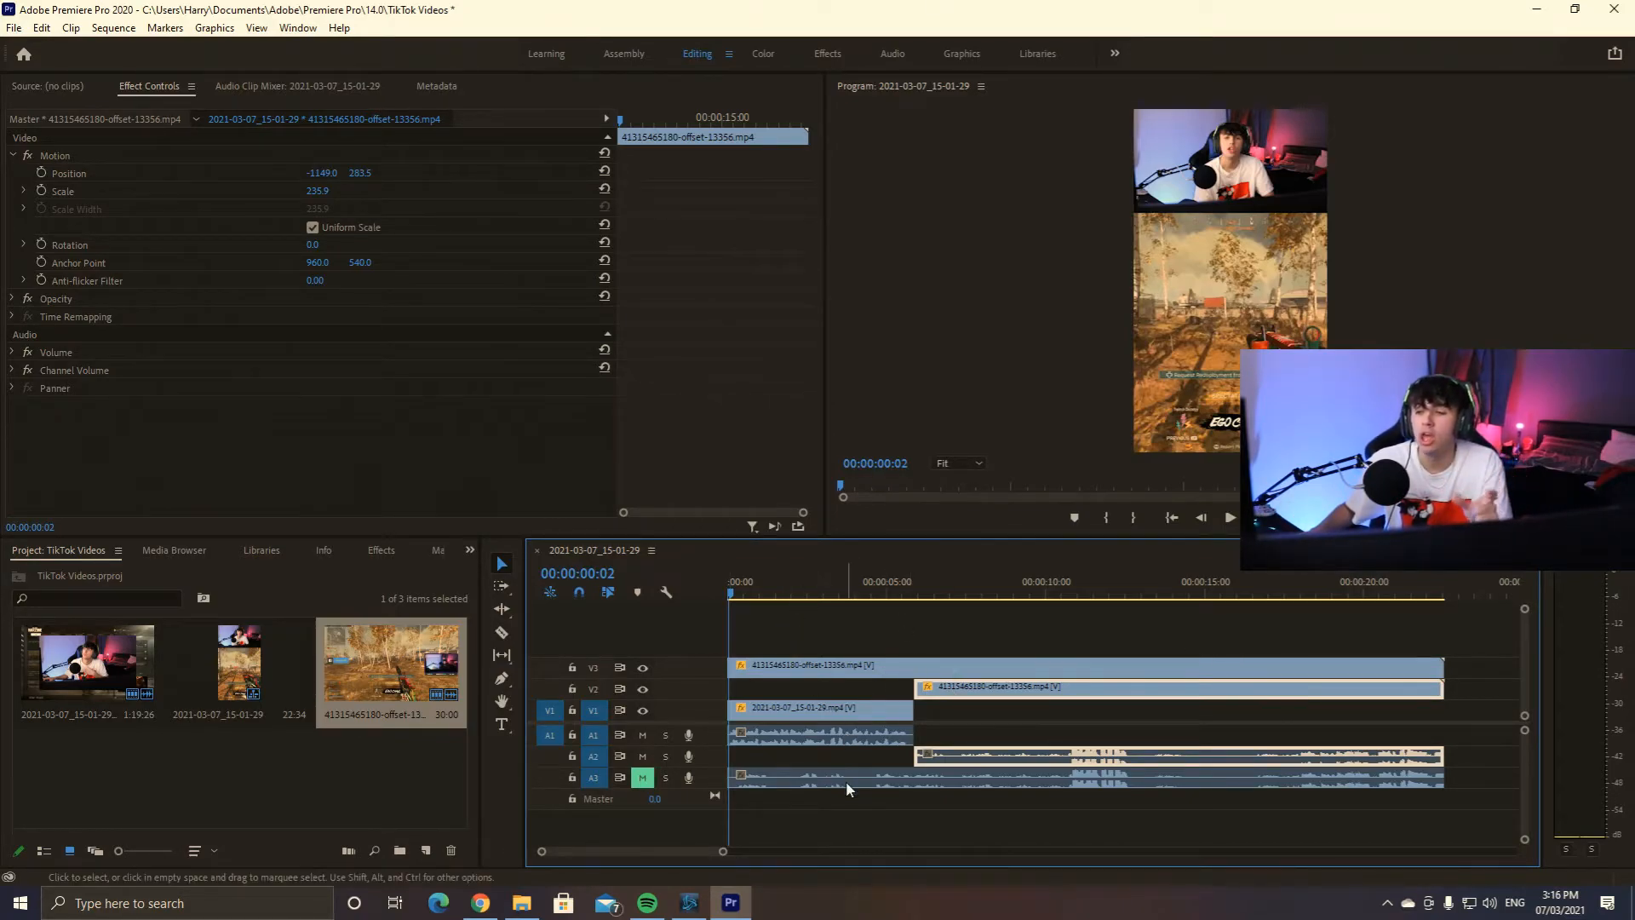
{"action": "left_click", "coordinate": [743, 610]}
{"action": "left_click_drag", "start_coordinate": [733, 588], "coordinate": [716, 586]}
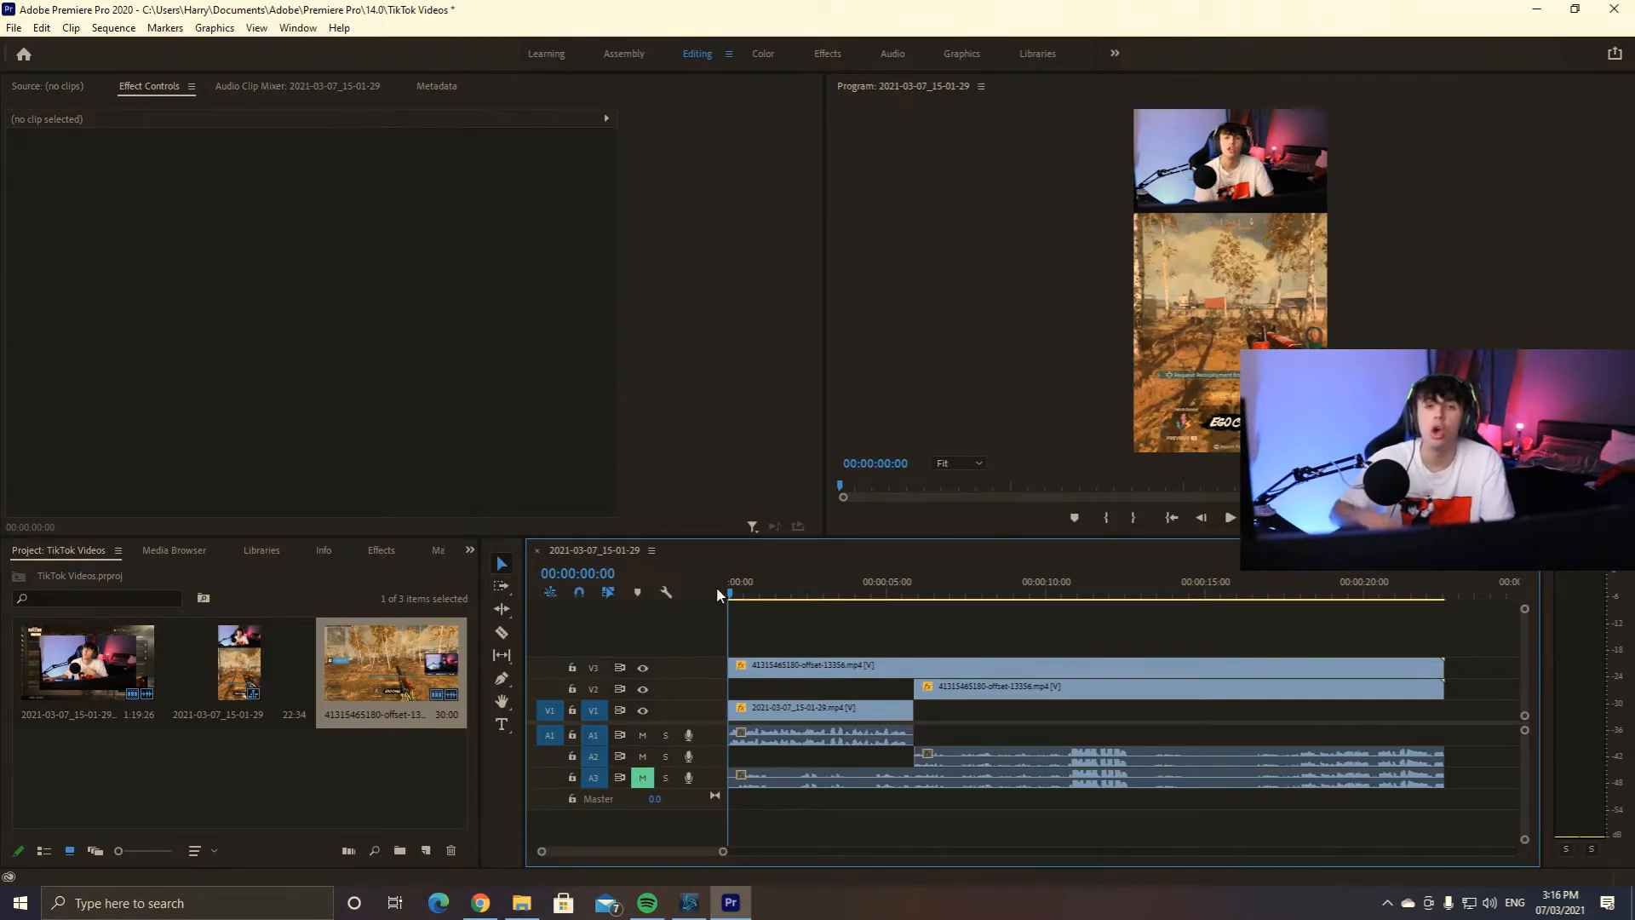
{"action": "key", "text": "space"}
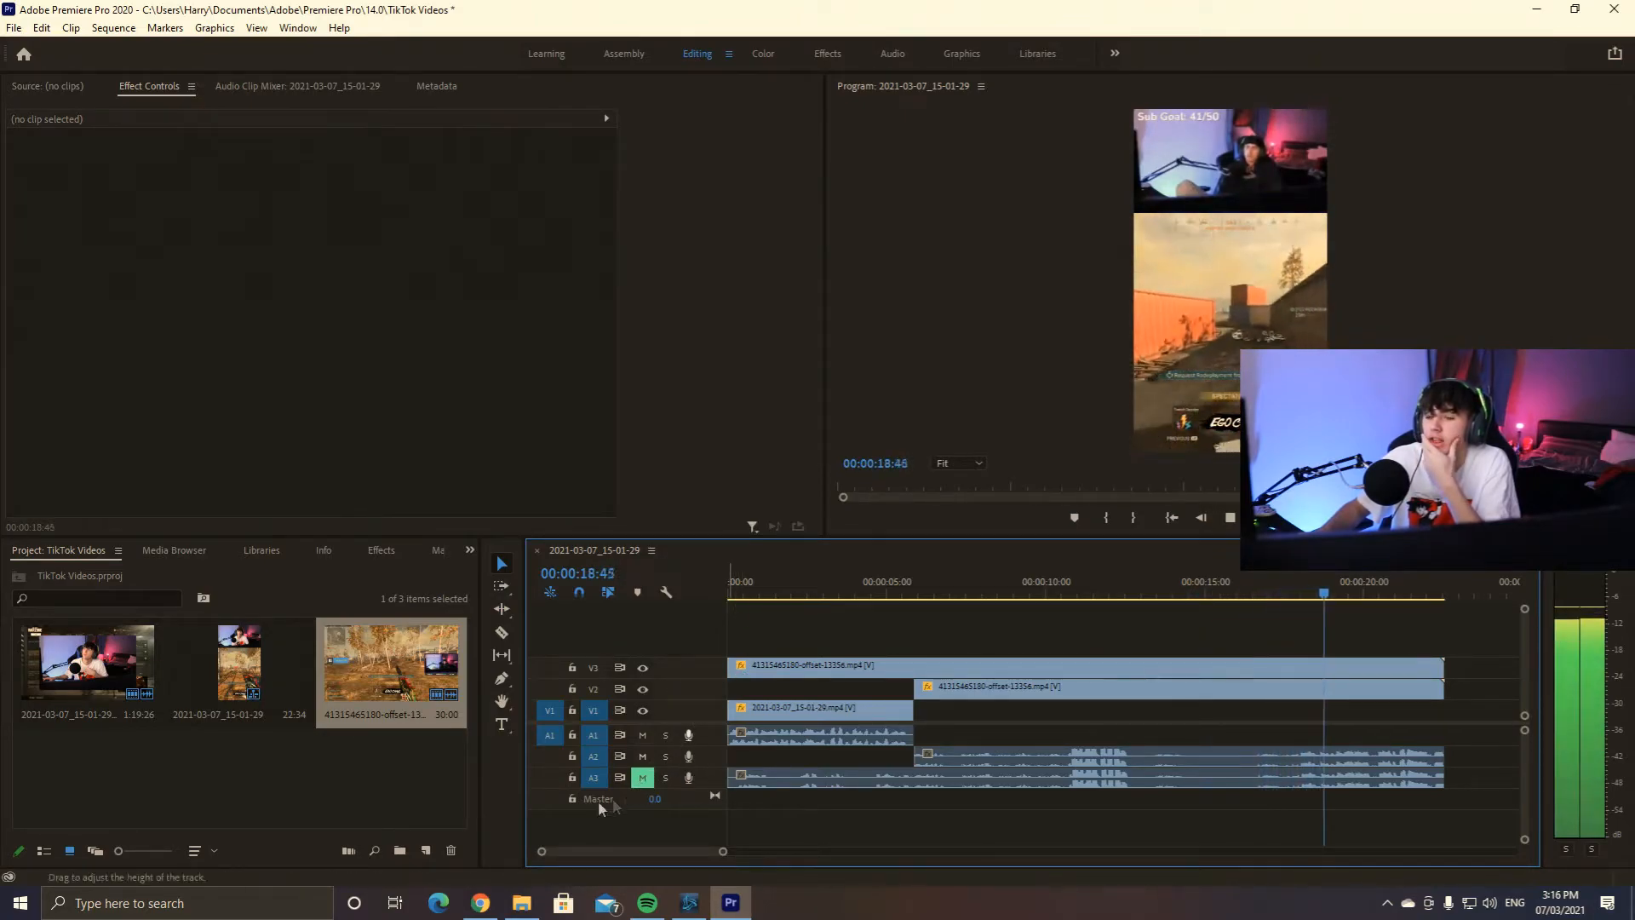
- Place Harry17P-tiktok-follow.mov on track V4 about half a second after the sequence start and play it over the gameplay
{"action": "left_click", "coordinate": [1228, 520]}
{"action": "left_click", "coordinate": [1229, 518]}
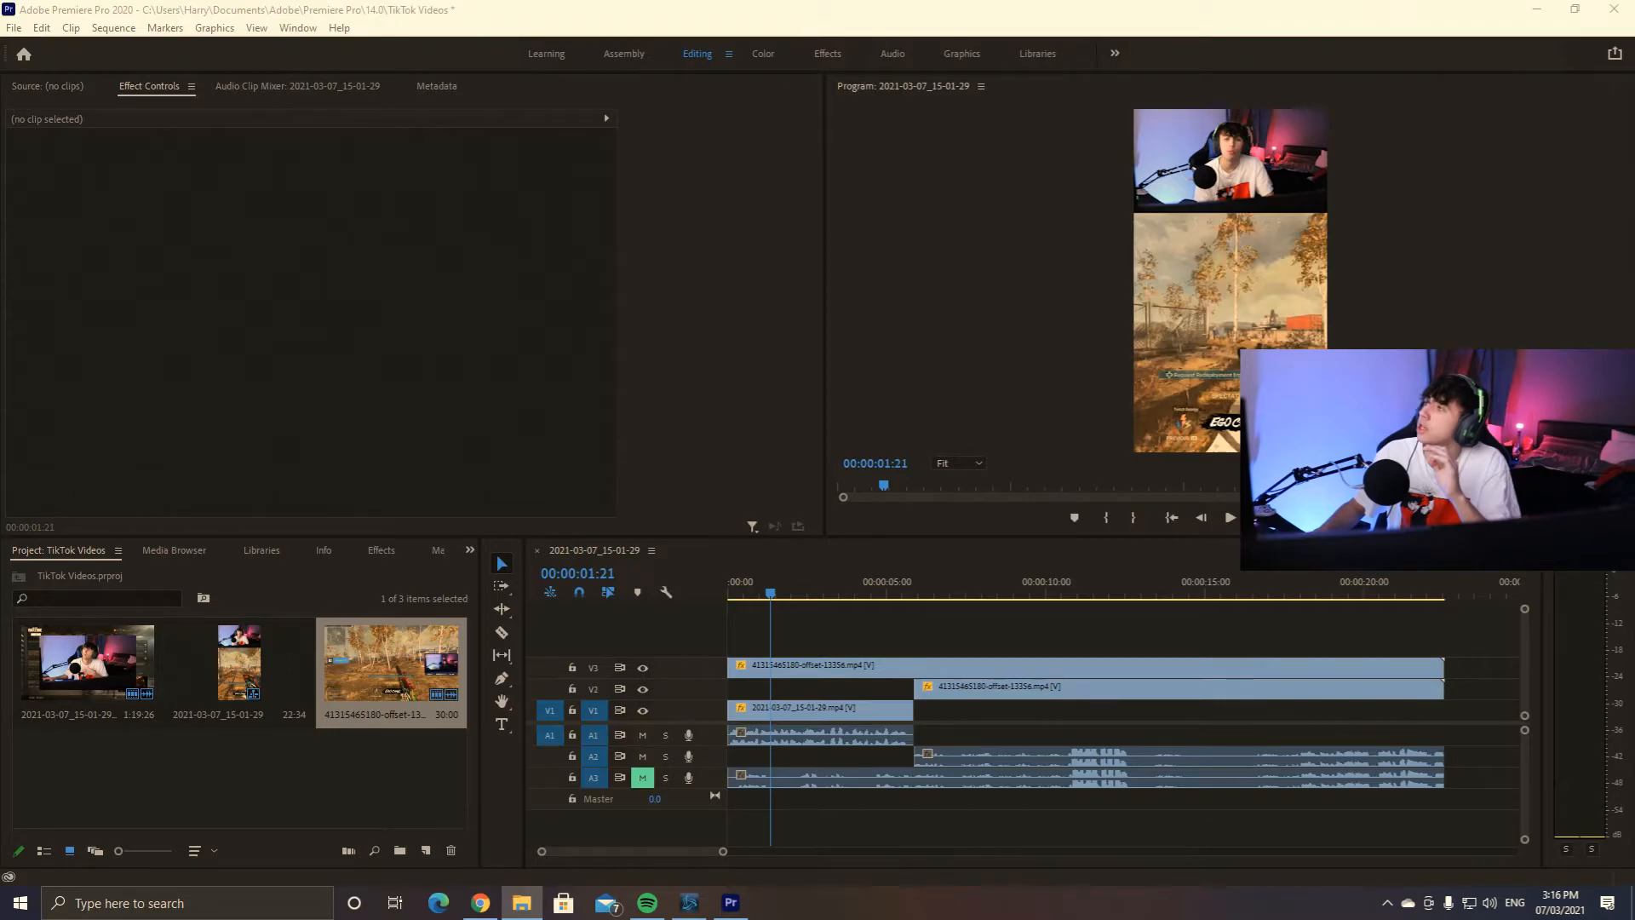
{"action": "left_click_drag", "start_coordinate": [778, 602], "coordinate": [746, 632]}
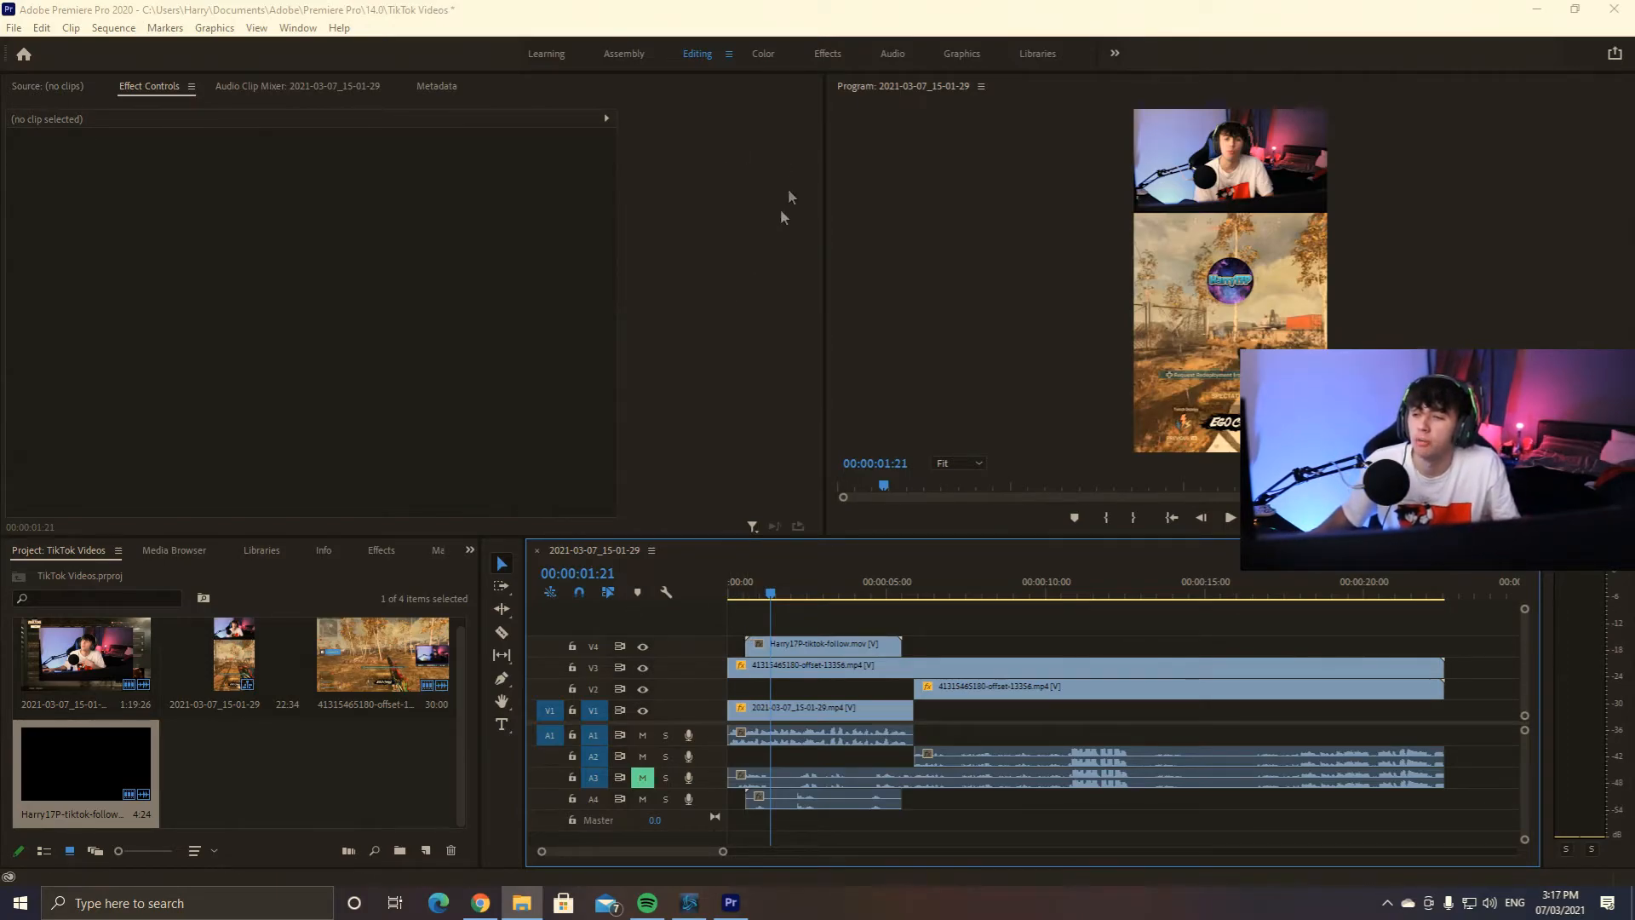
{"action": "left_click", "coordinate": [747, 594]}
{"action": "key", "text": "space"}
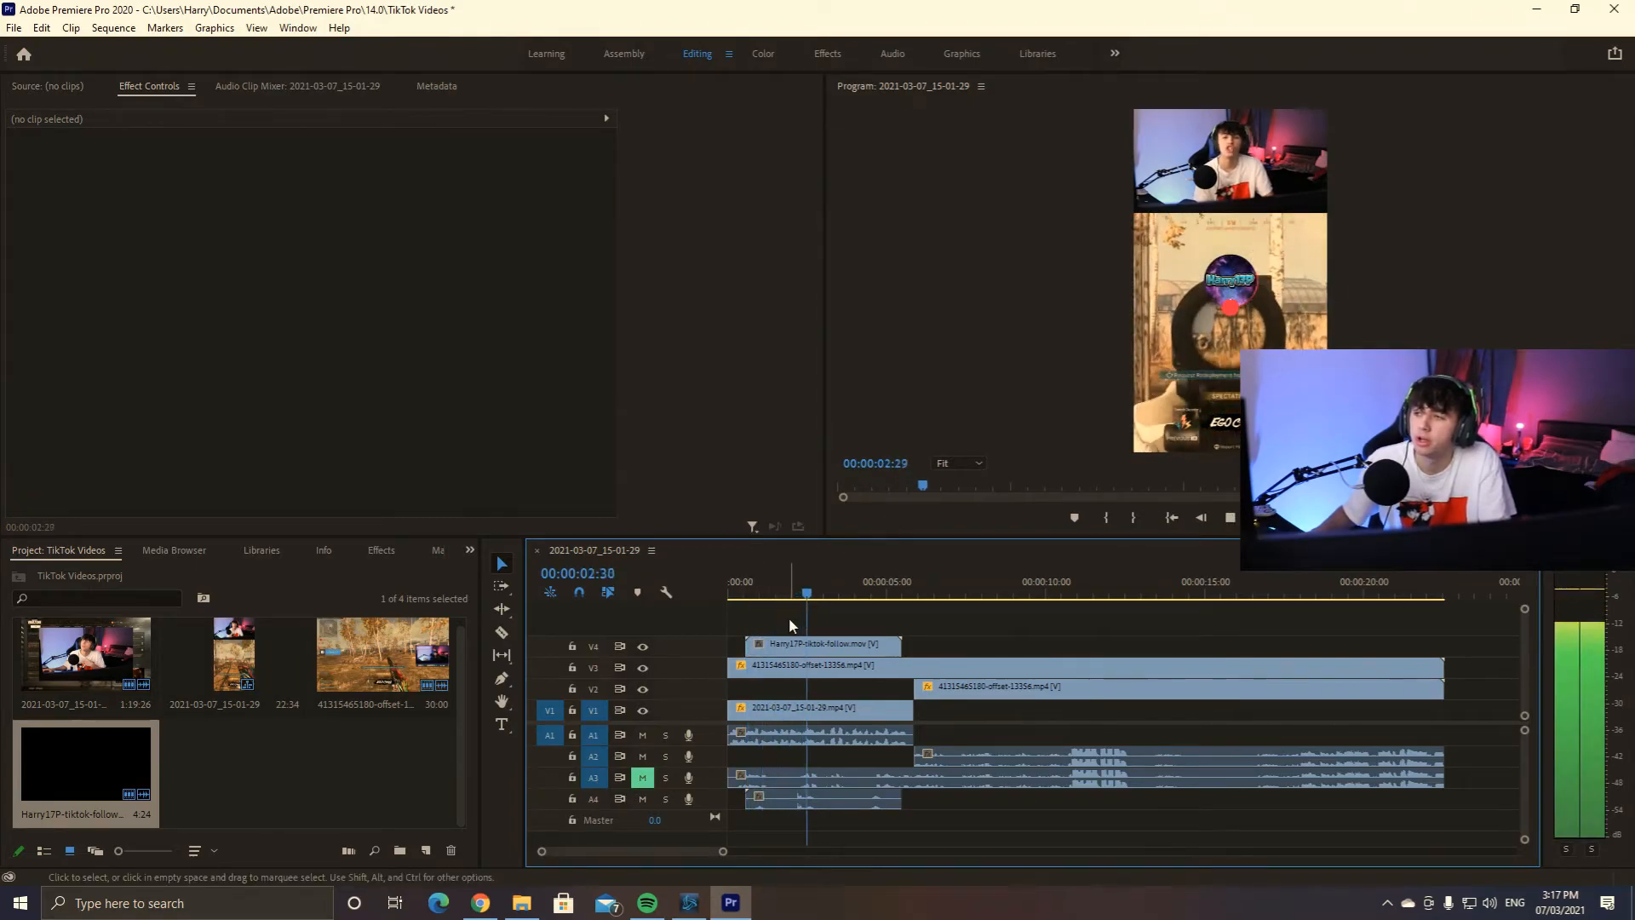
- Move the follow animation up to the border between webcam and gameplay, at about 607 vertically, and set its horizontal position to 540
{"action": "left_click", "coordinate": [792, 645]}
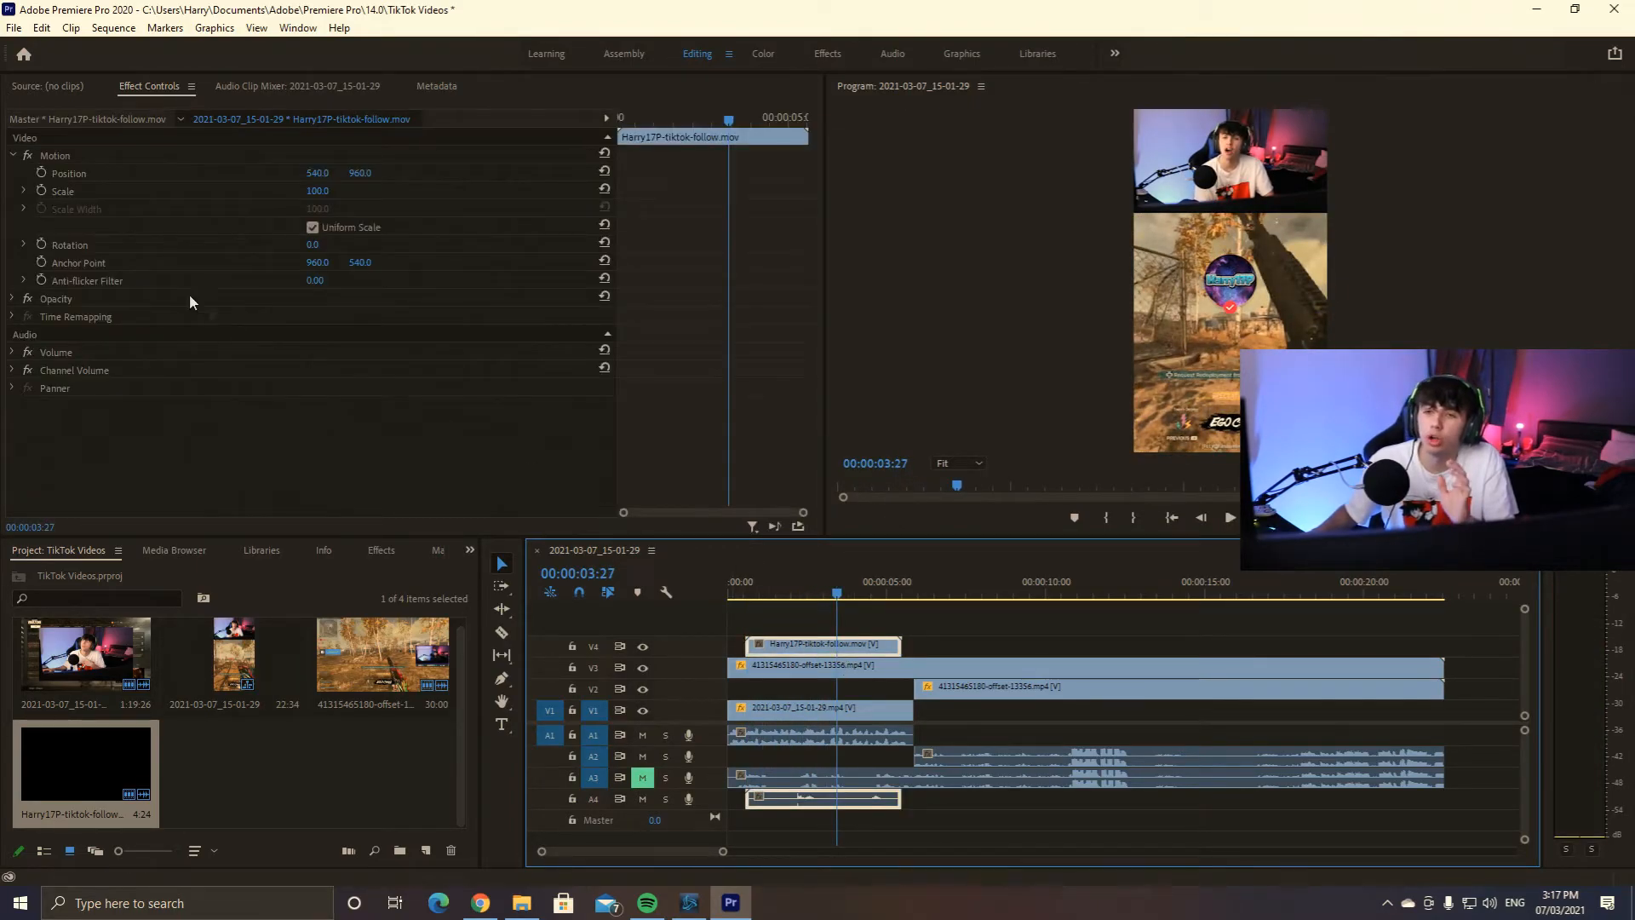
{"action": "left_click", "coordinate": [69, 174]}
{"action": "left_click_drag", "start_coordinate": [1228, 304], "coordinate": [1227, 242]}
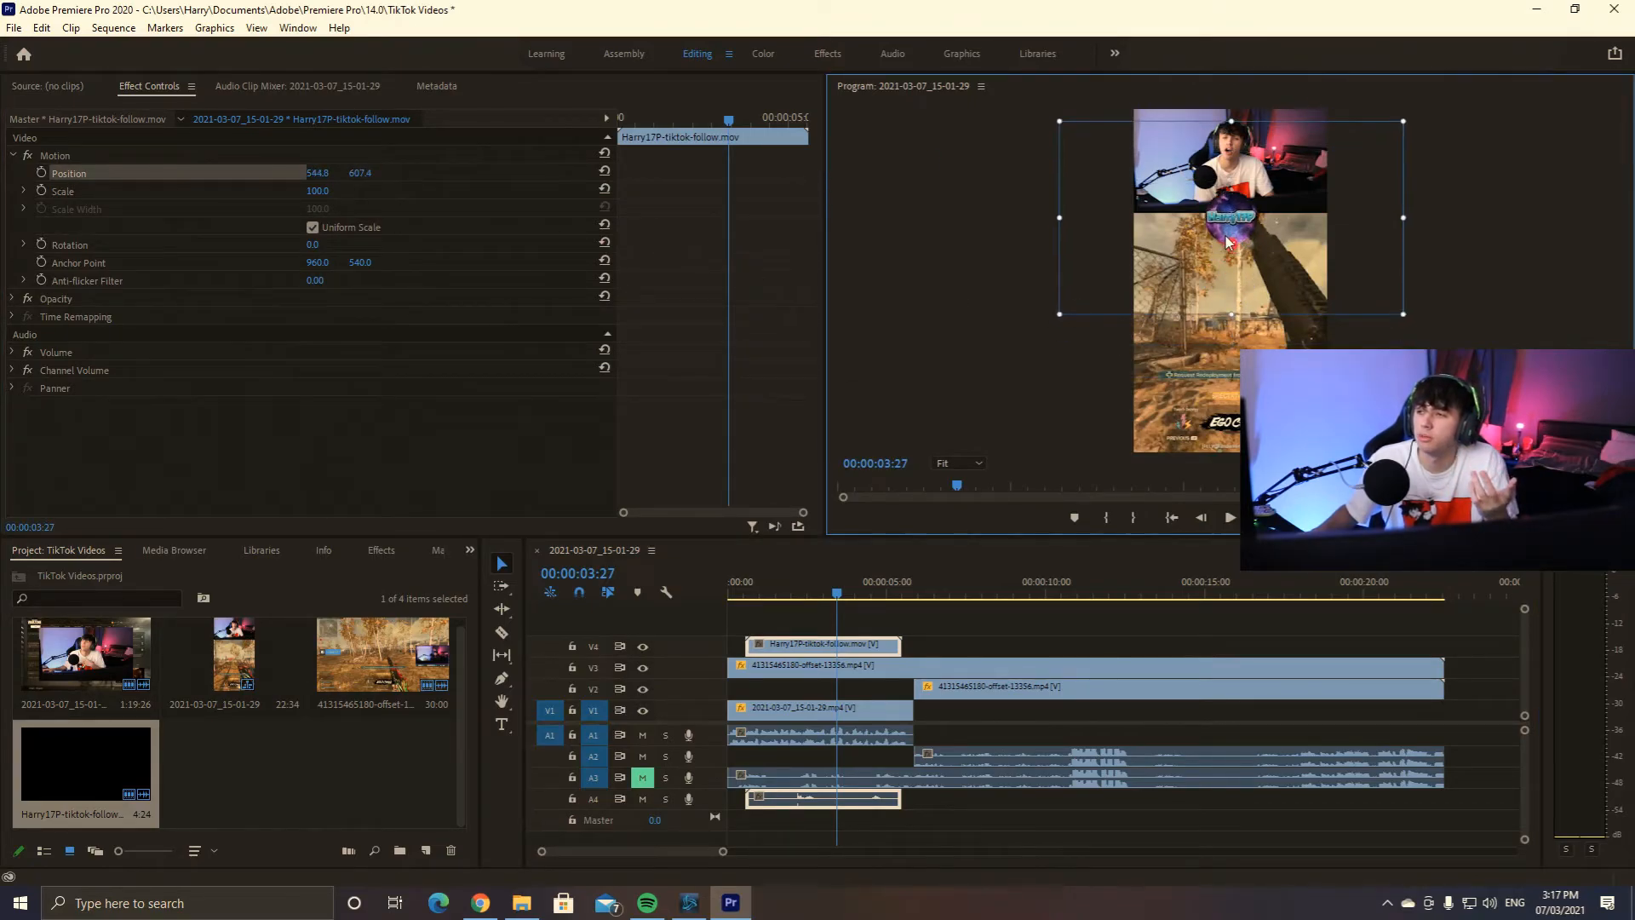
{"action": "left_click", "coordinate": [322, 172]}
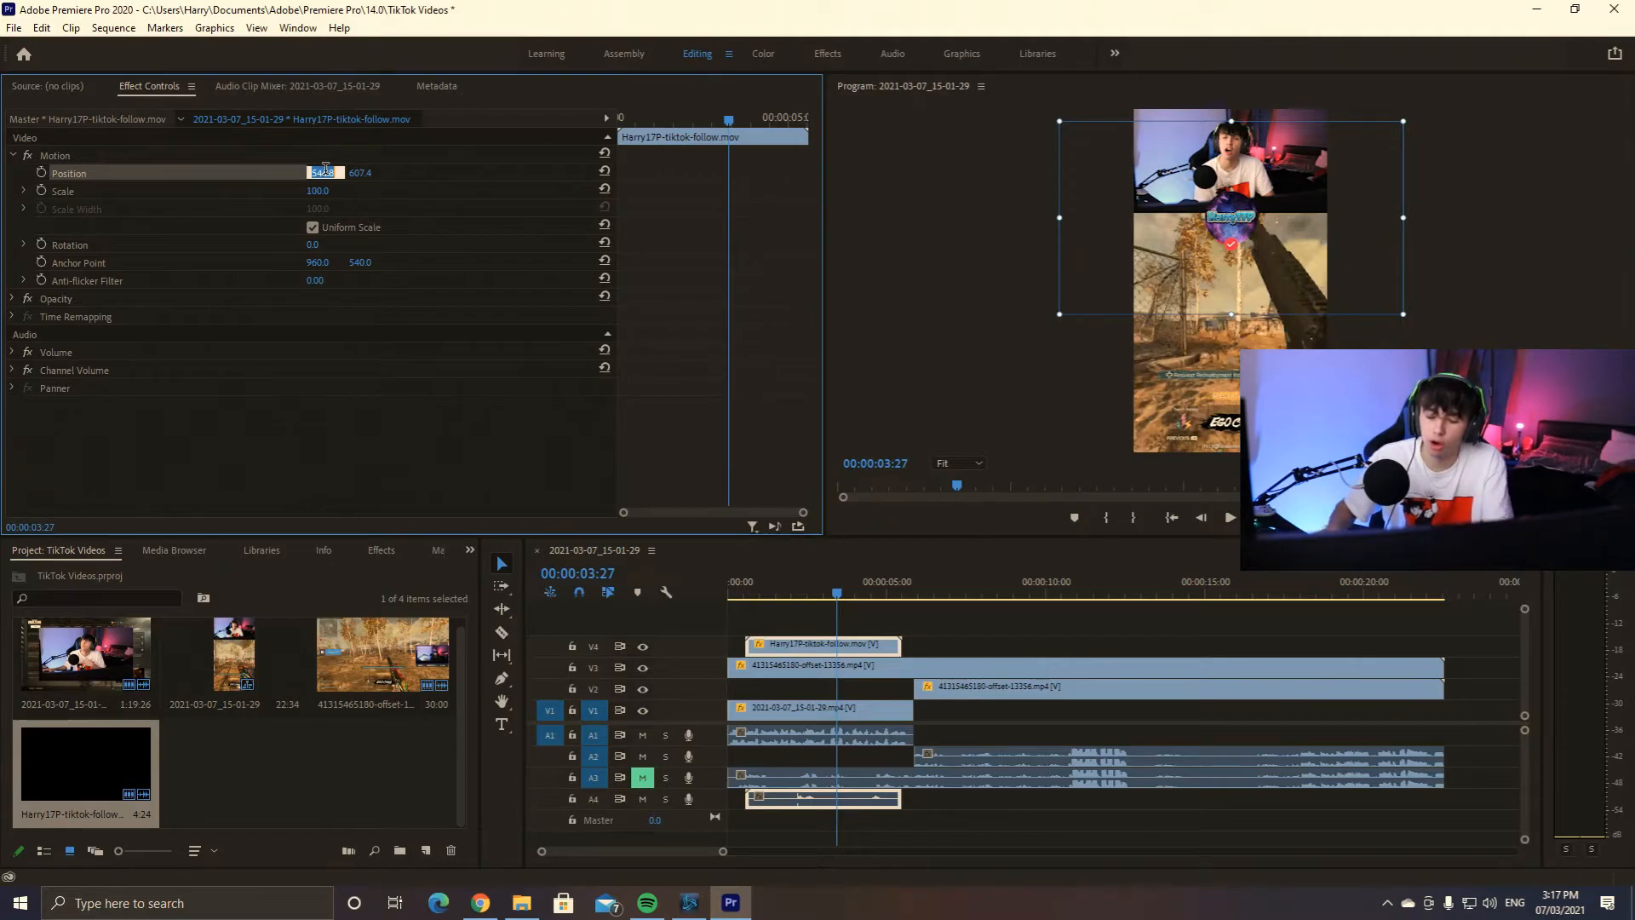
{"action": "type", "text": "540"}
{"action": "key", "text": "Return"}
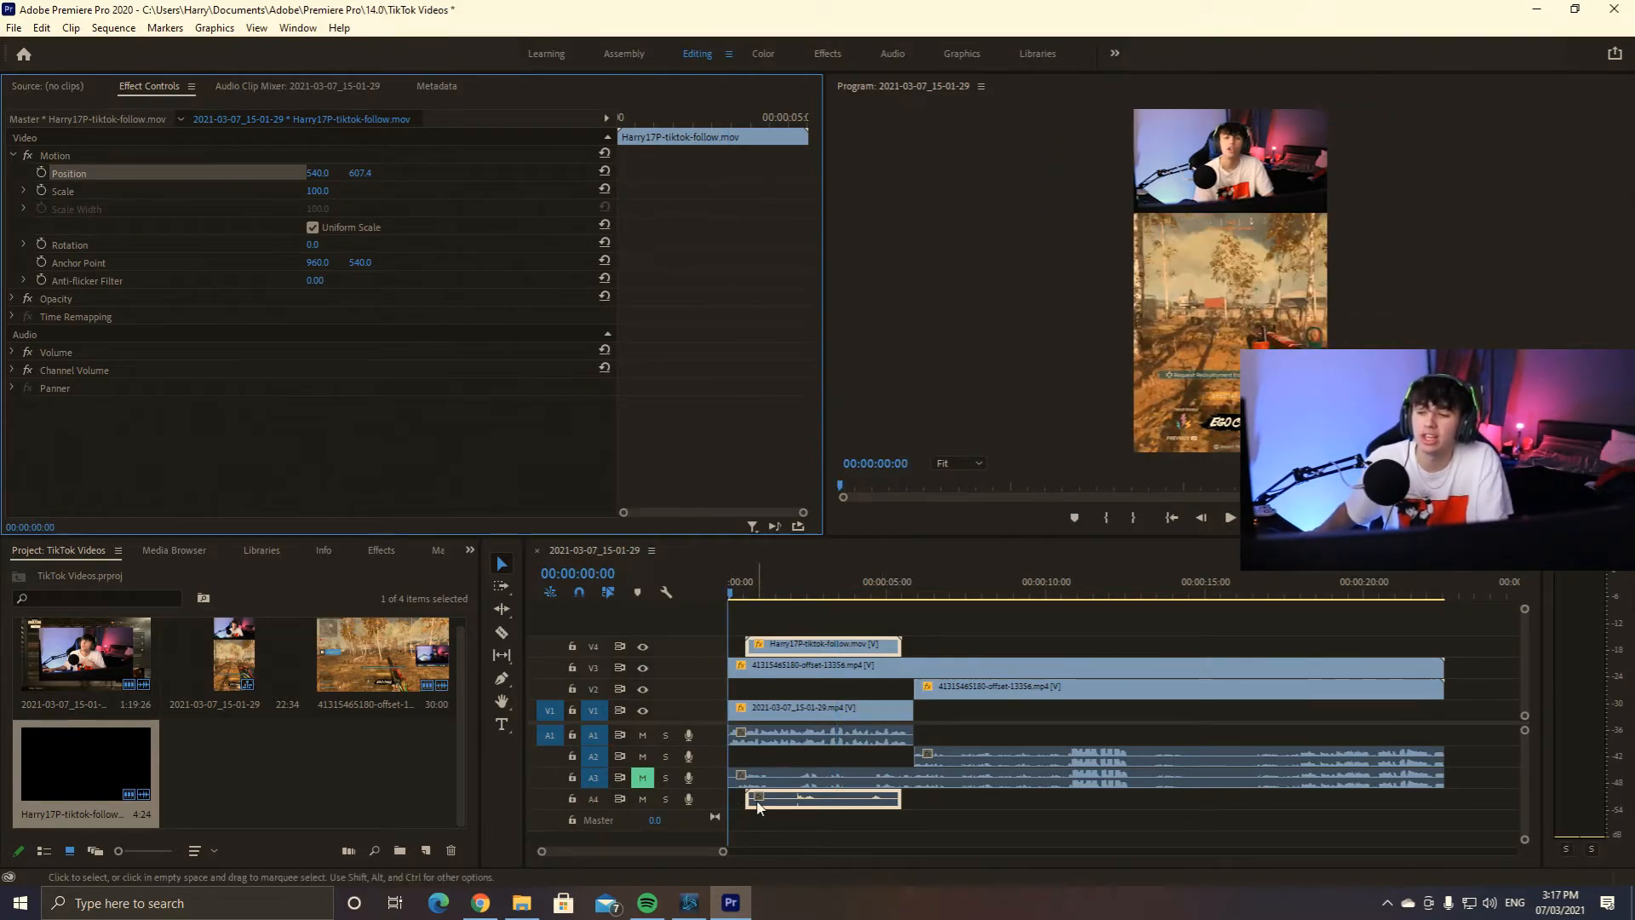
- Play the edit from the start and again from about 00:00:01:24 to review the follow animation, returning the playhead to 00:00:02:01
{"action": "key", "text": "space"}
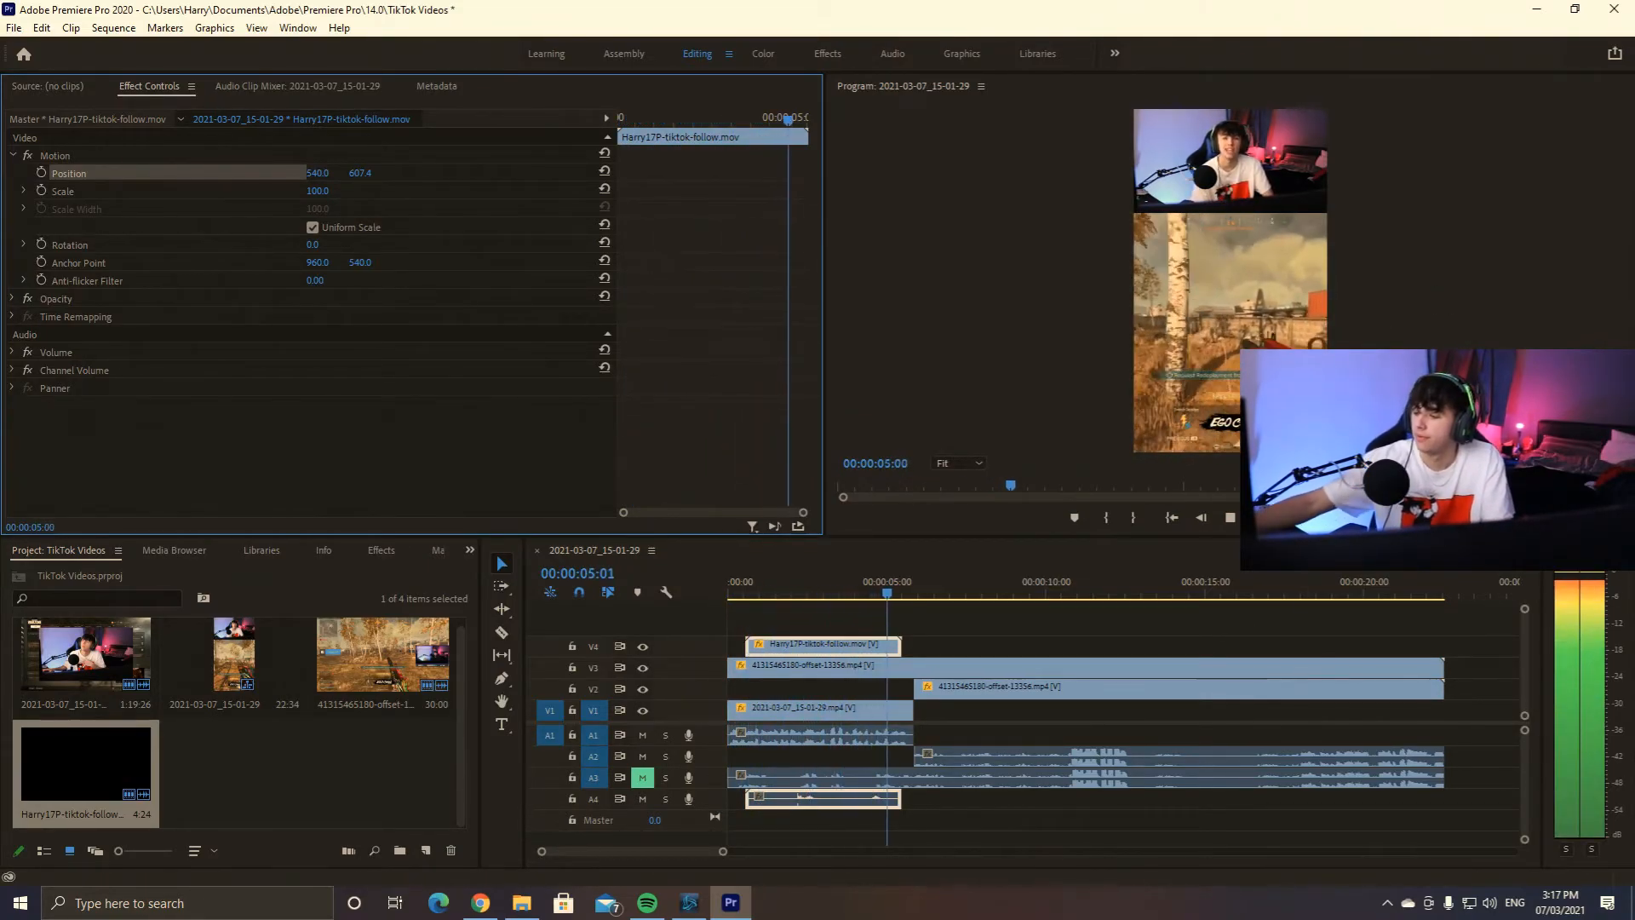
{"action": "key", "text": "space"}
{"action": "left_click", "coordinate": [771, 584]}
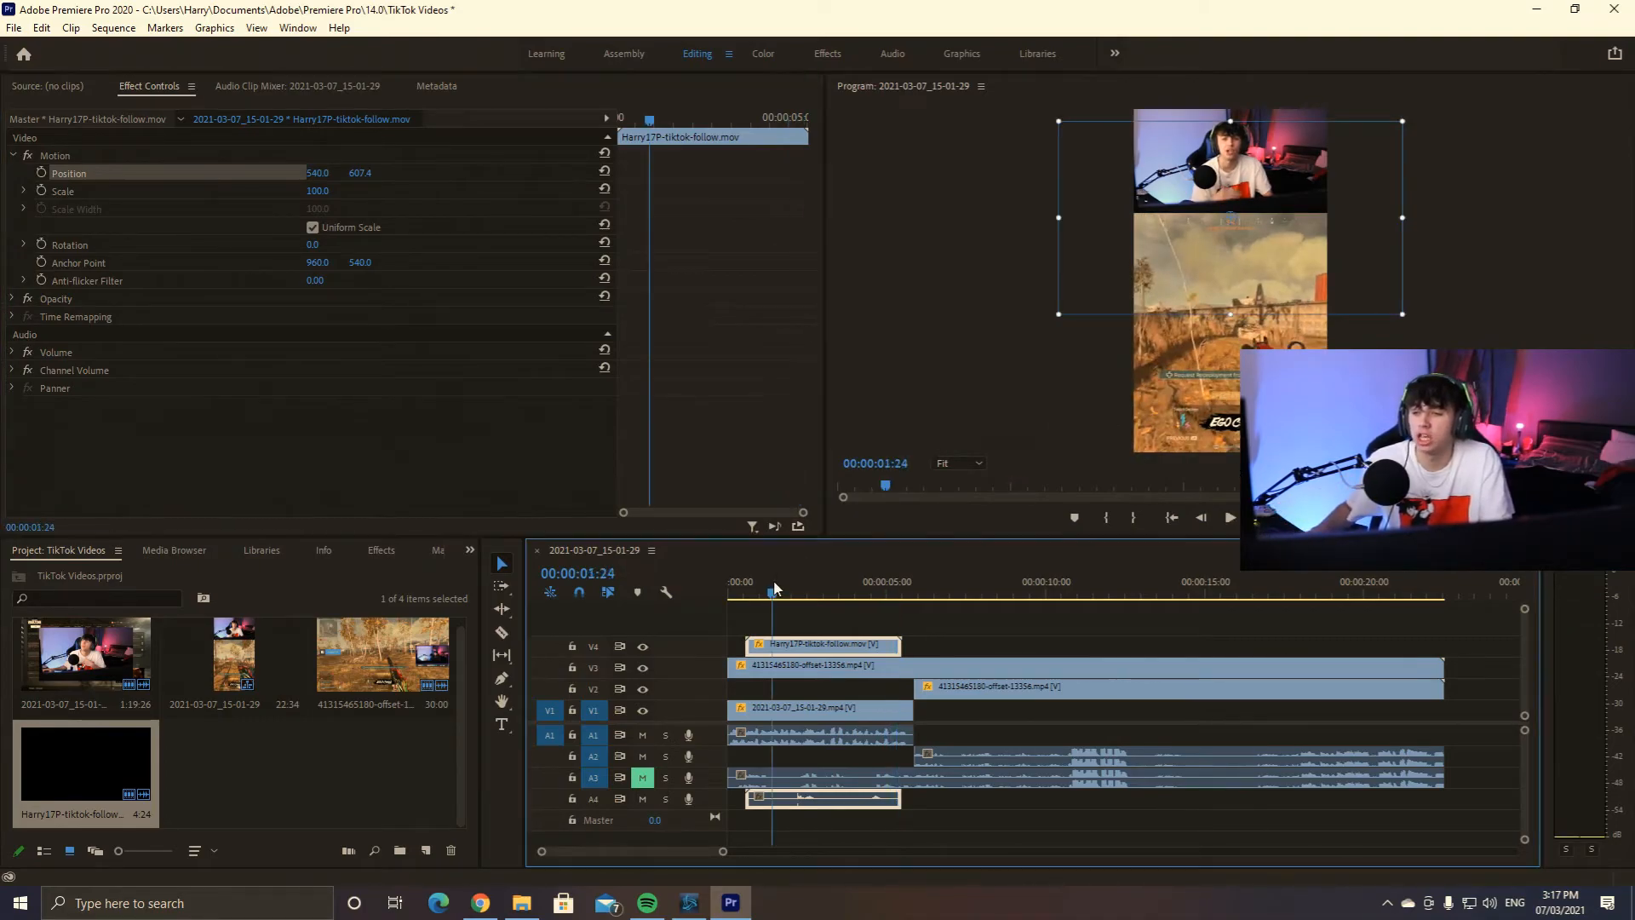
{"action": "key", "text": "space"}
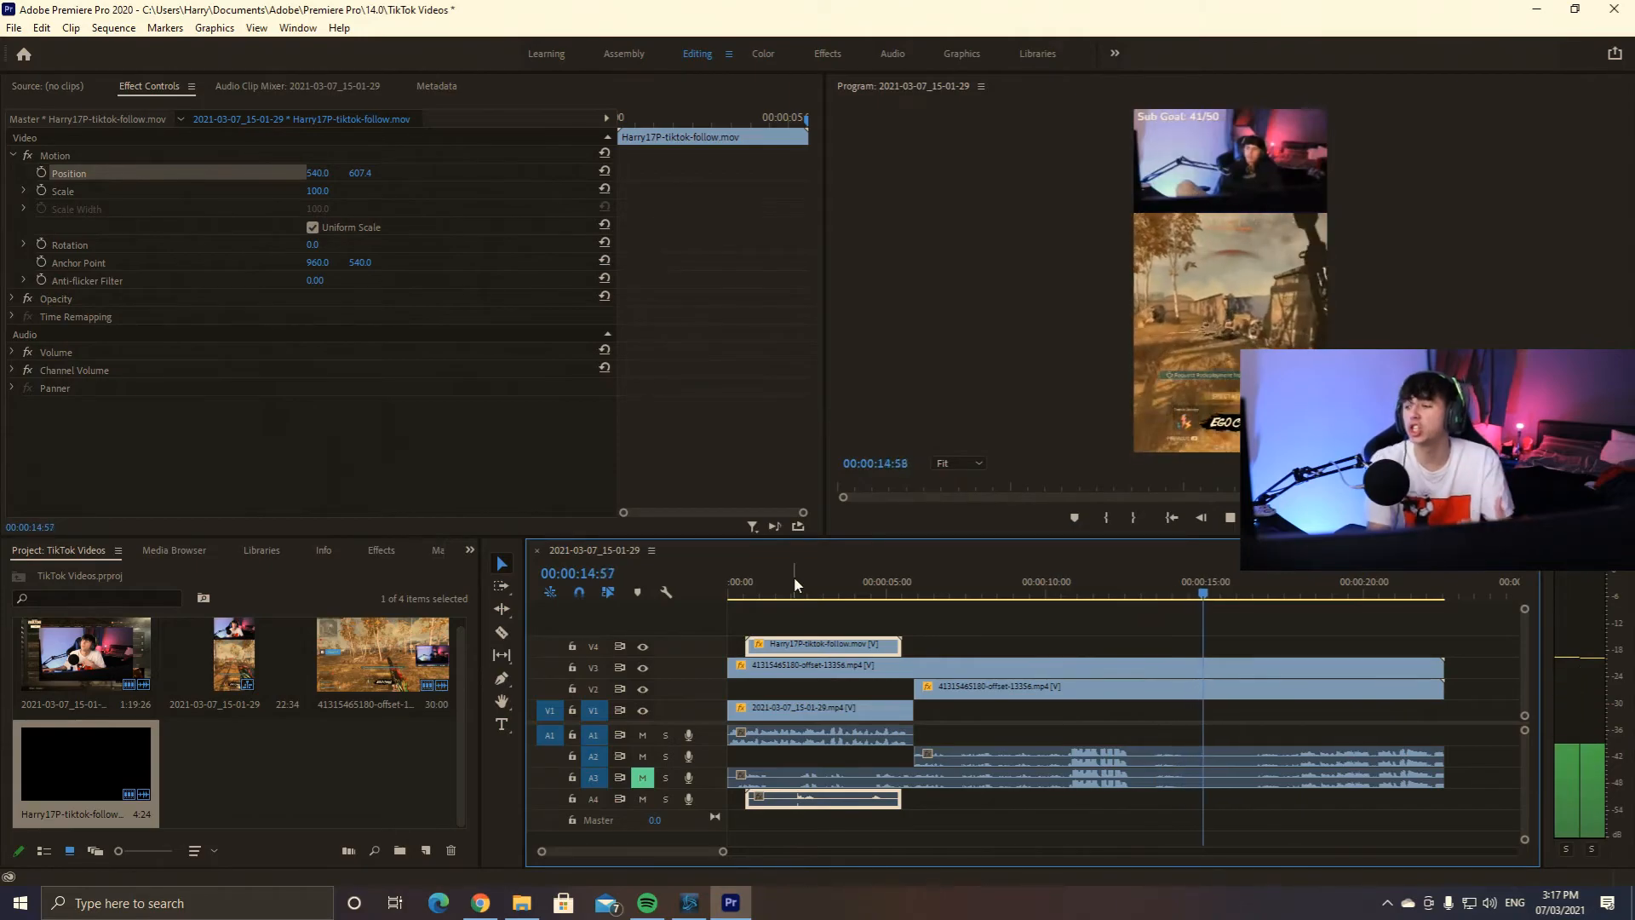
{"action": "left_click", "coordinate": [794, 582]}
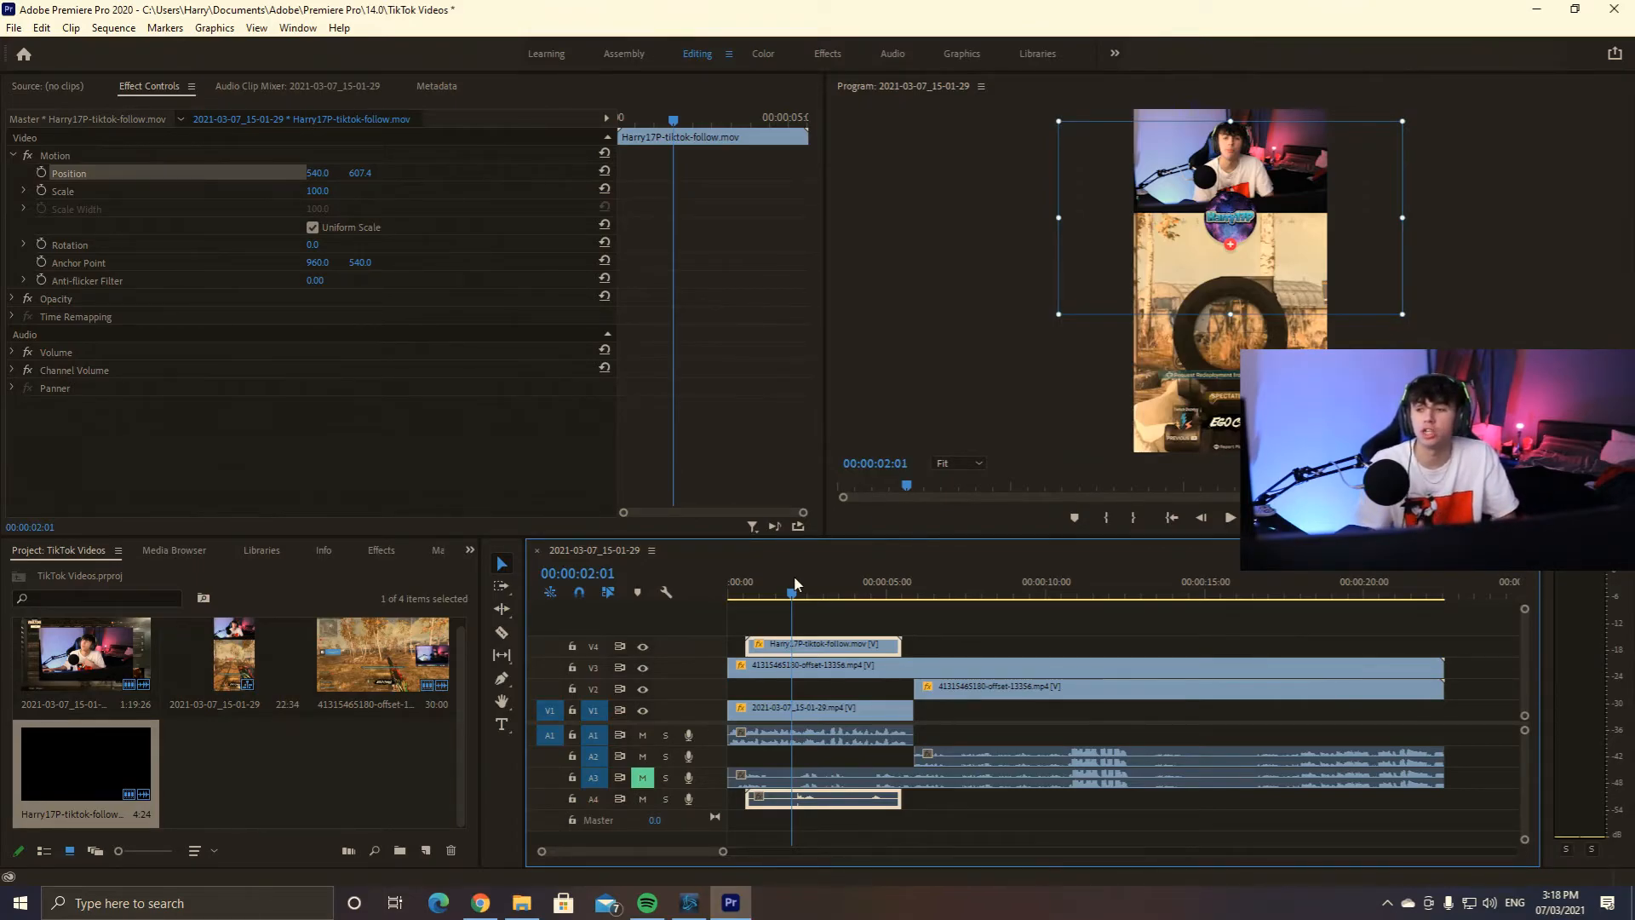
- Open the media export settings for the sequence and choose the Mobile Device 1080p HD preset
{"action": "left_click", "coordinate": [17, 27]}
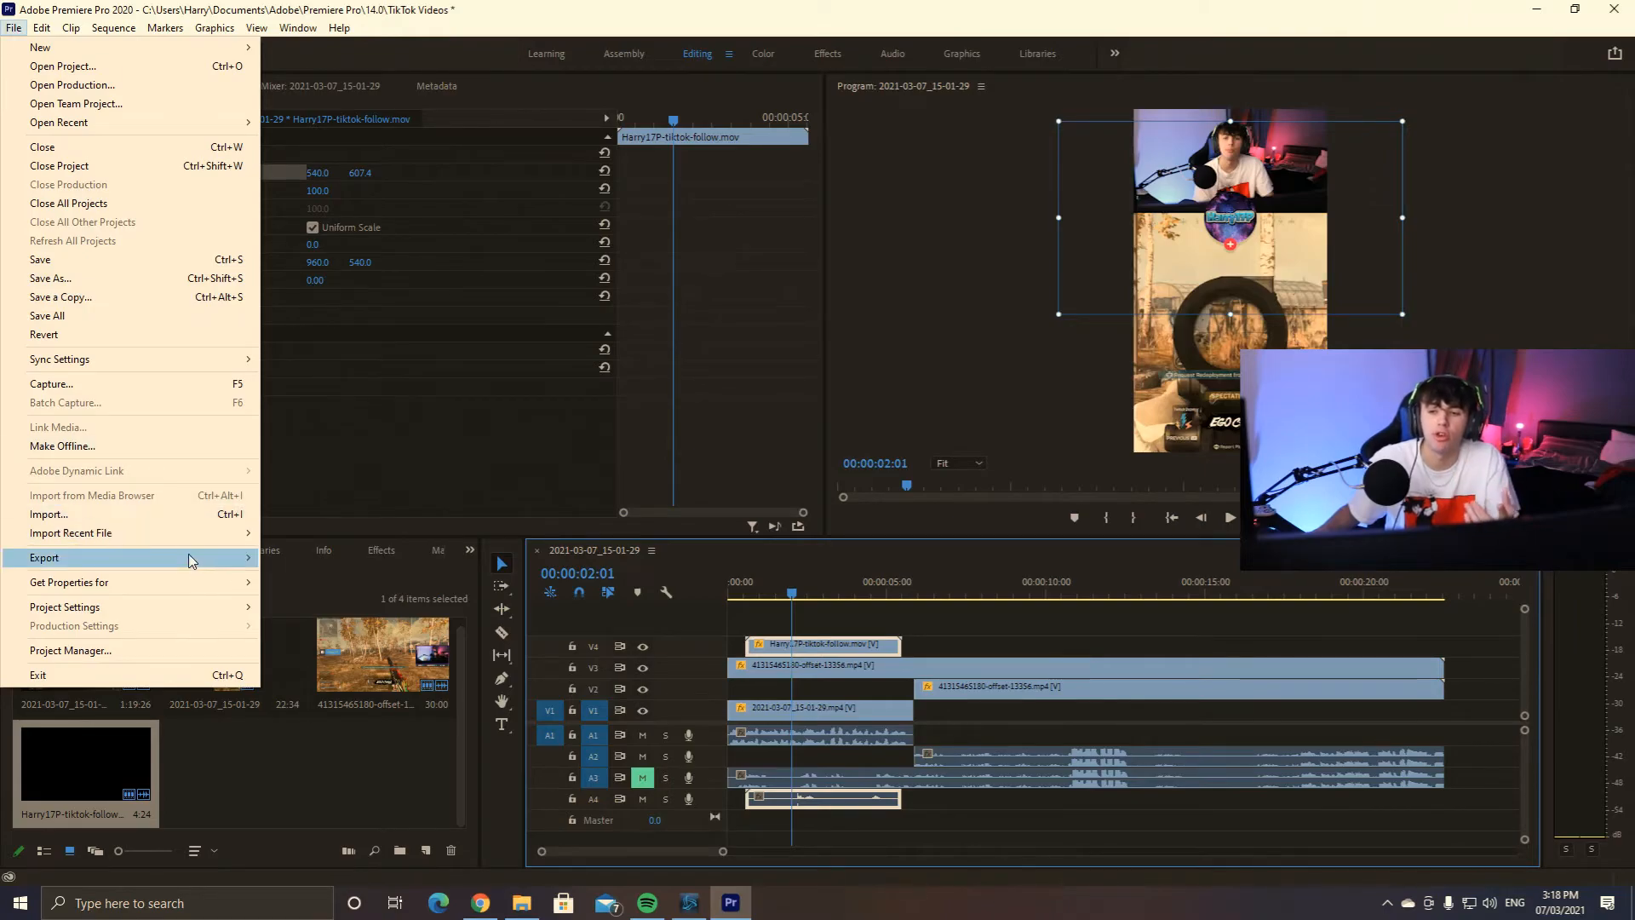
{"action": "mouse_move", "coordinate": [190, 561]}
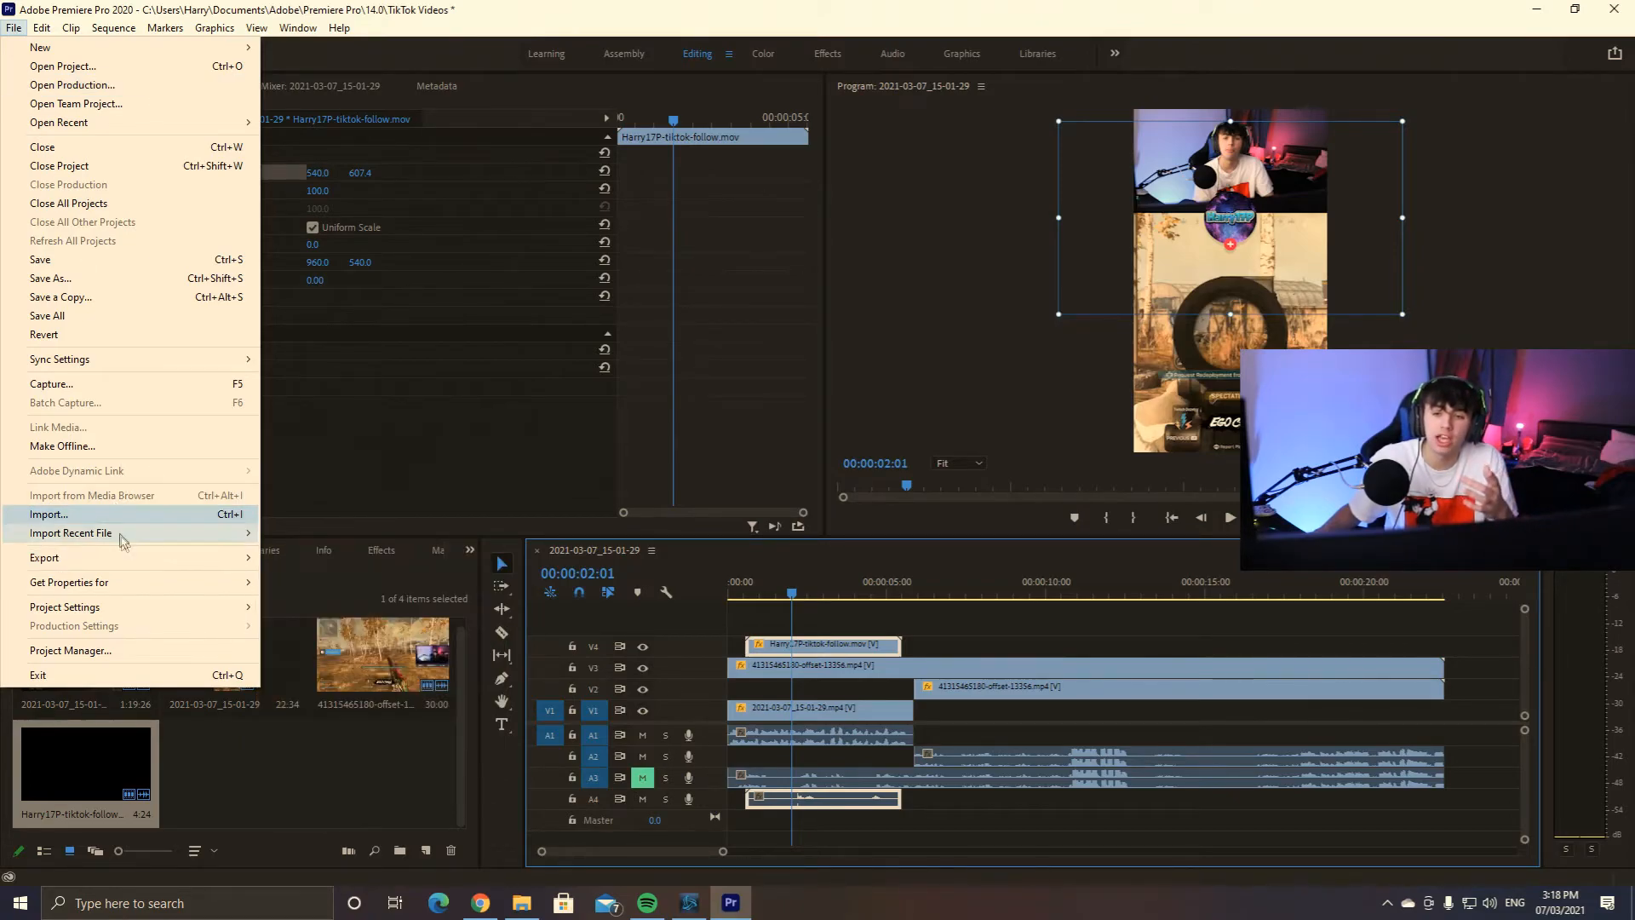
{"action": "left_click", "coordinate": [295, 561]}
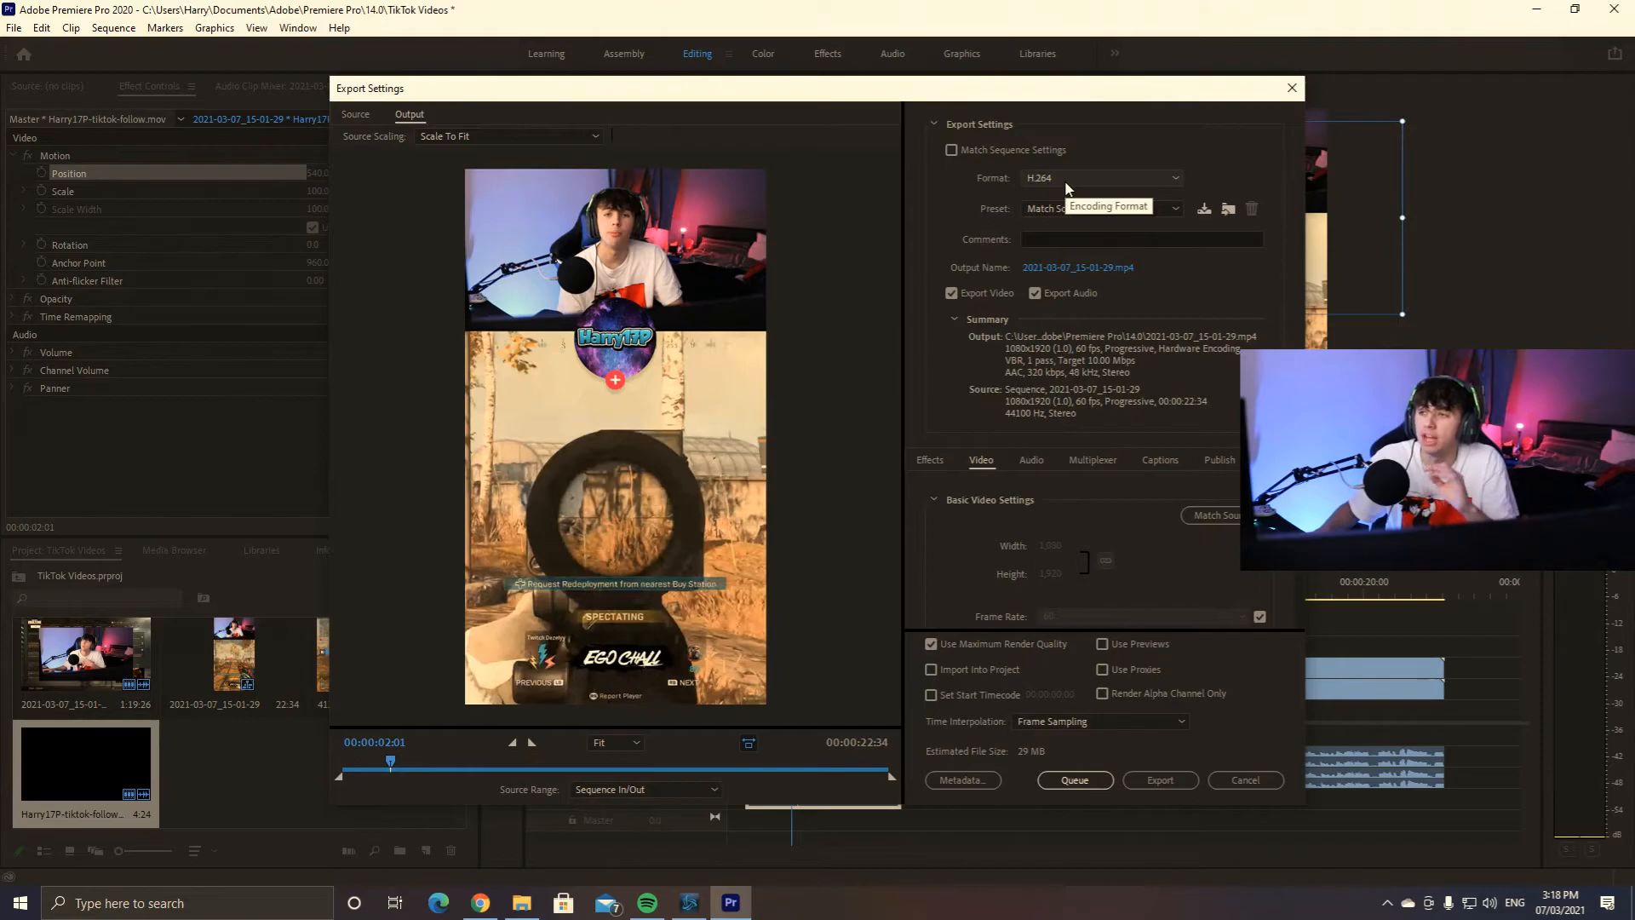
{"action": "left_click", "coordinate": [1082, 223]}
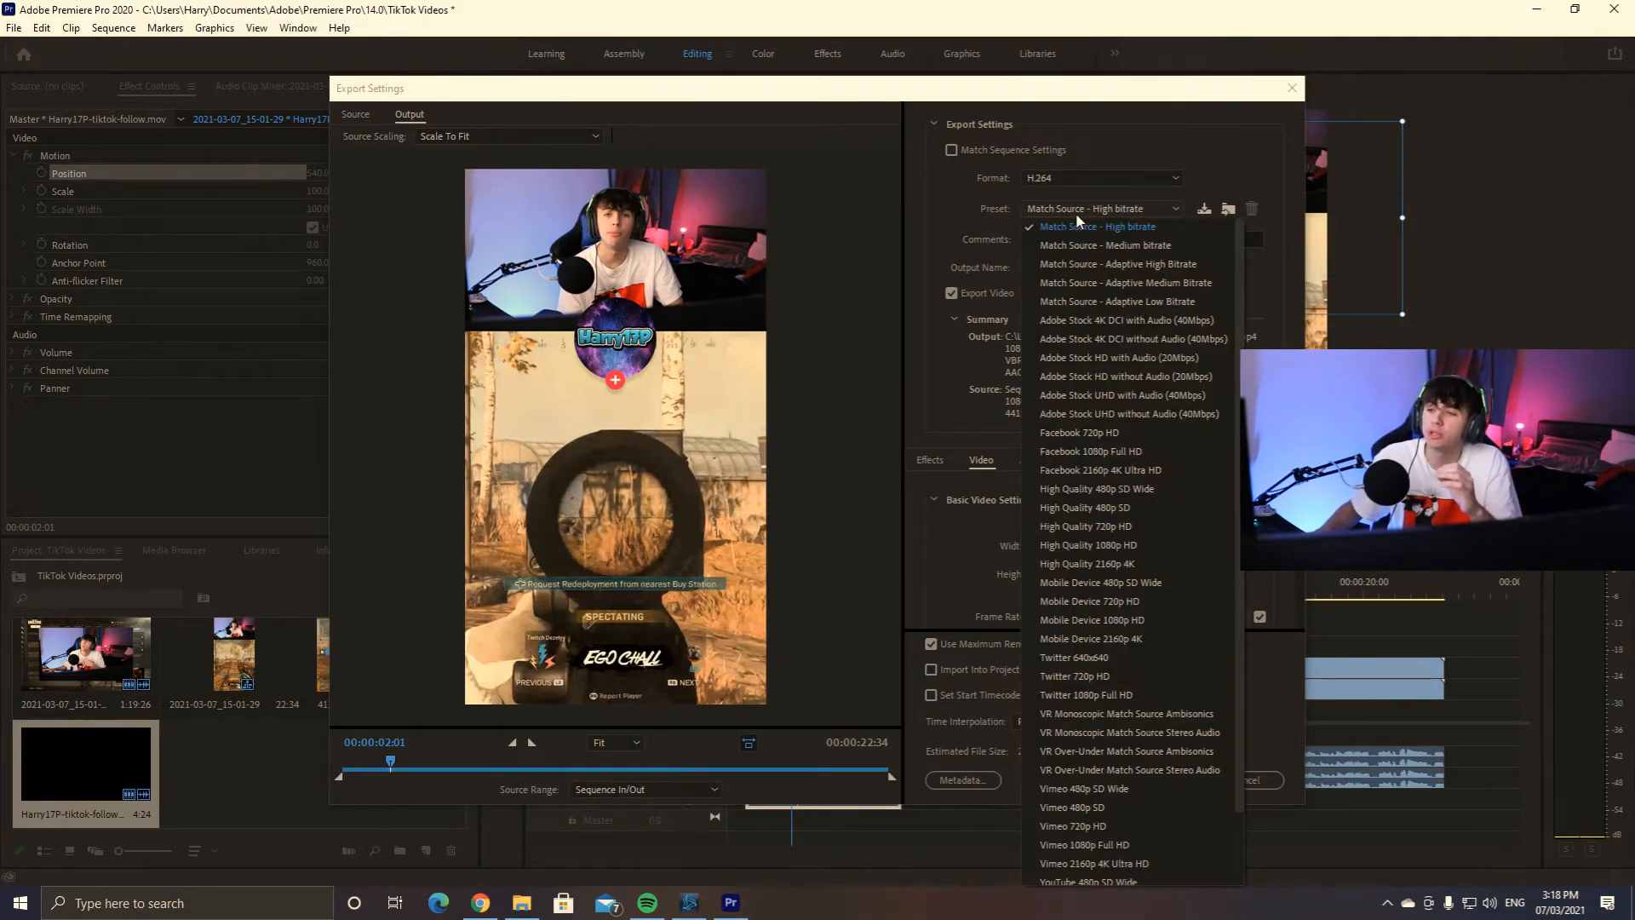
{"action": "left_click", "coordinate": [1117, 623]}
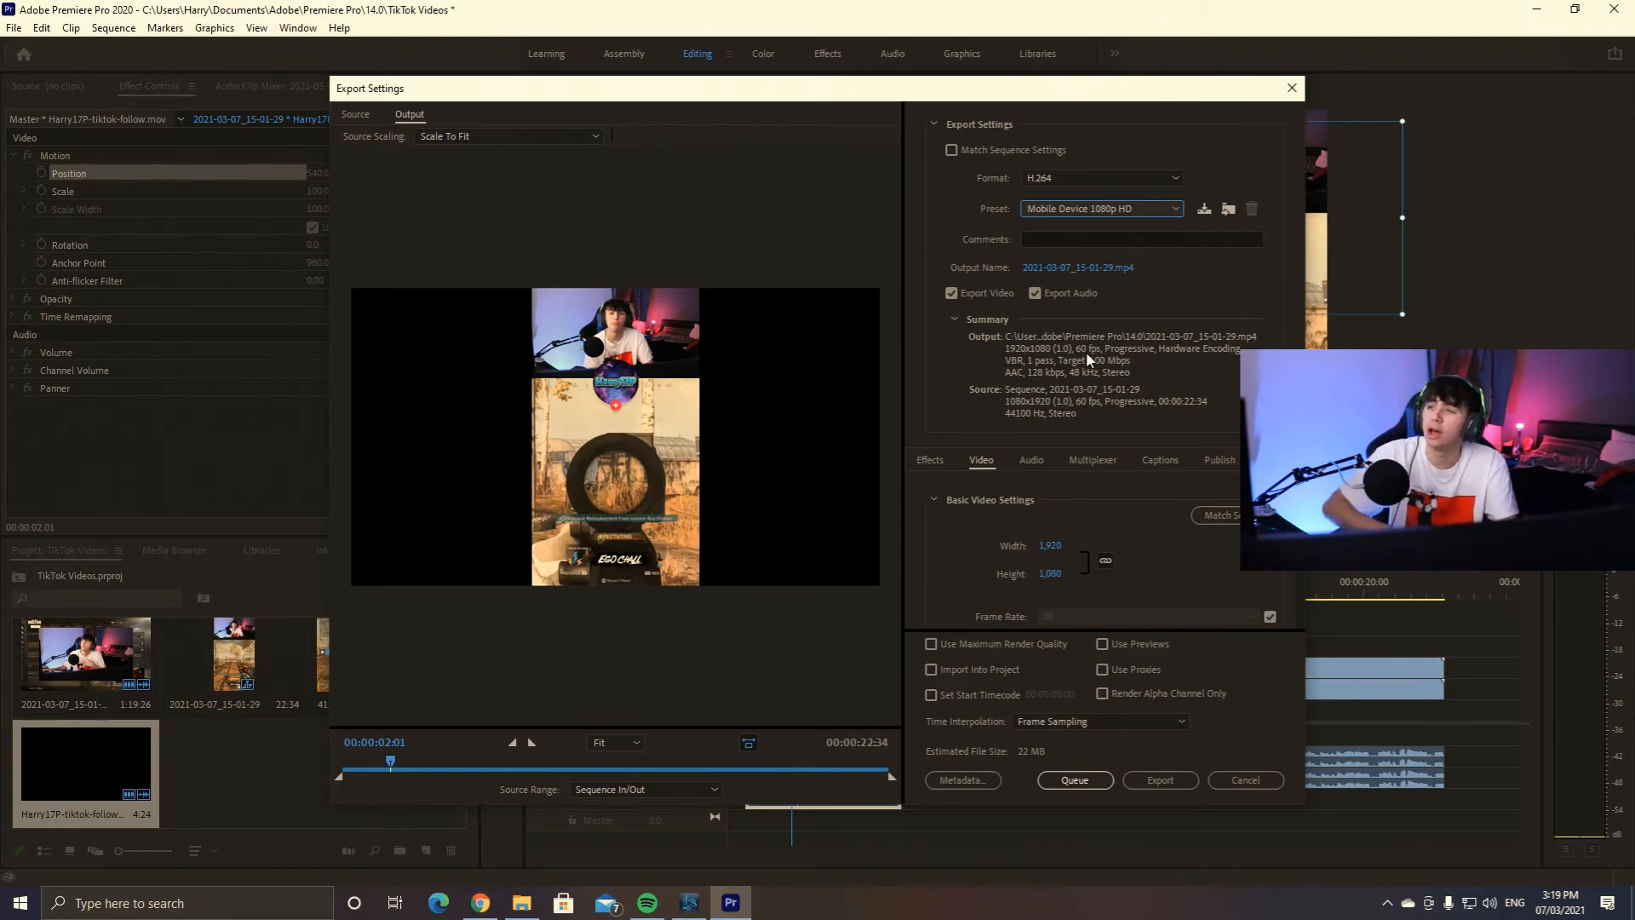
- Set the bitrate encoding to VBR, 2 pass, enable maximum render quality and export the video
{"action": "scroll", "coordinate": [958, 539], "scroll_direction": "down", "scroll_amount": 5}
{"action": "scroll", "coordinate": [956, 549], "scroll_direction": "down", "scroll_amount": 5}
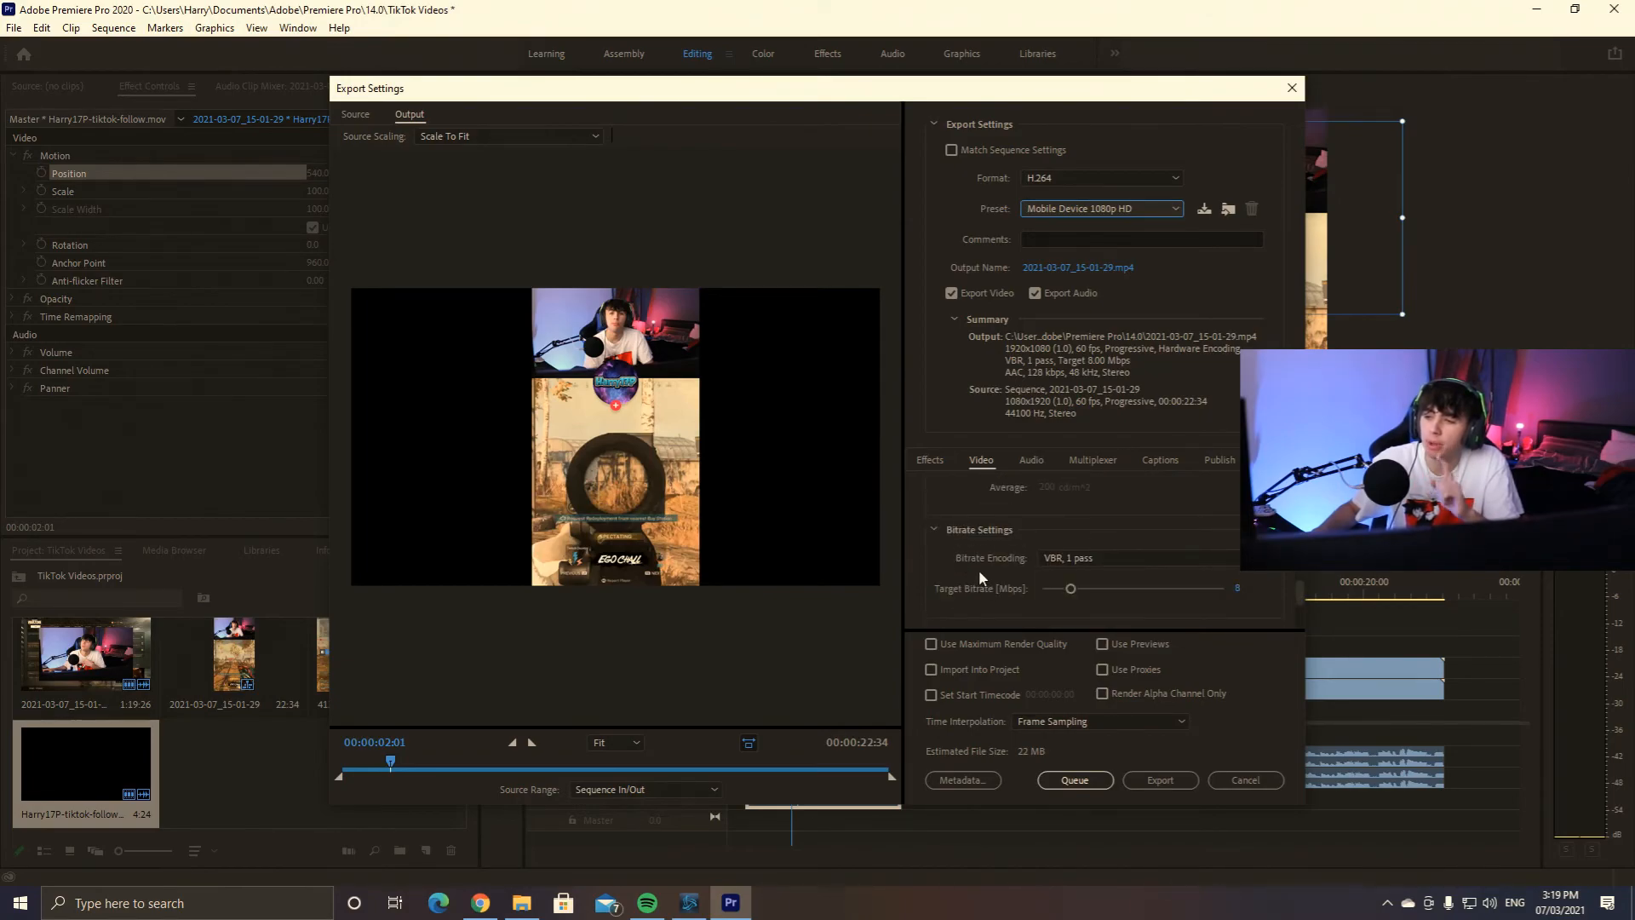
{"action": "scroll", "coordinate": [1097, 560], "scroll_direction": "down", "scroll_amount": 1}
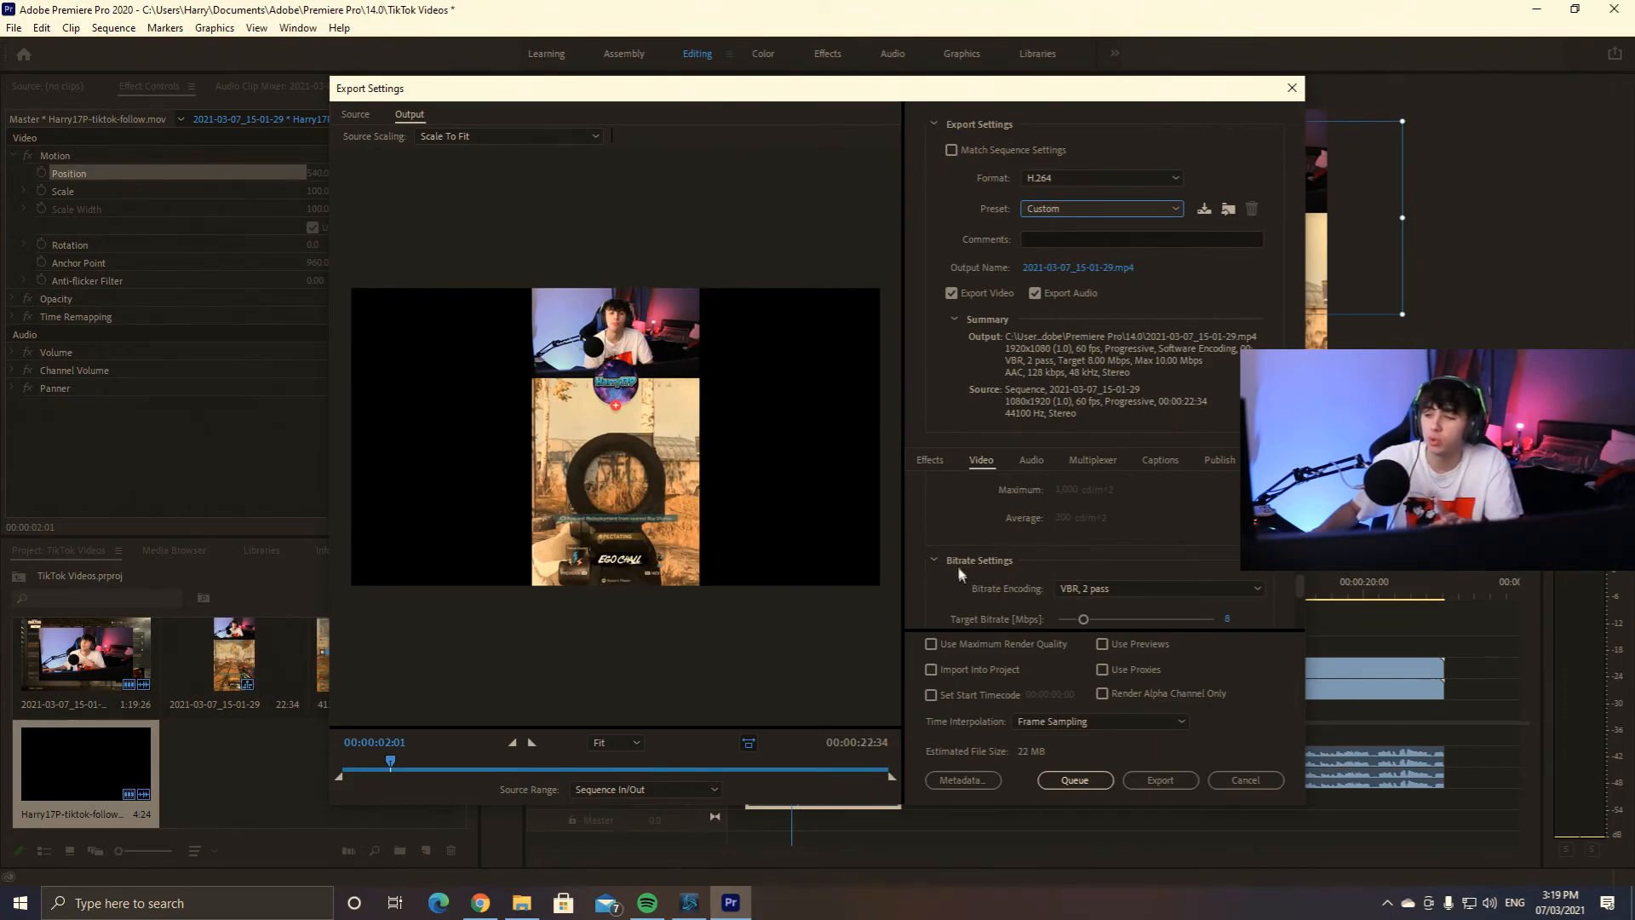
{"action": "scroll", "coordinate": [958, 565], "scroll_direction": "down", "scroll_amount": 2}
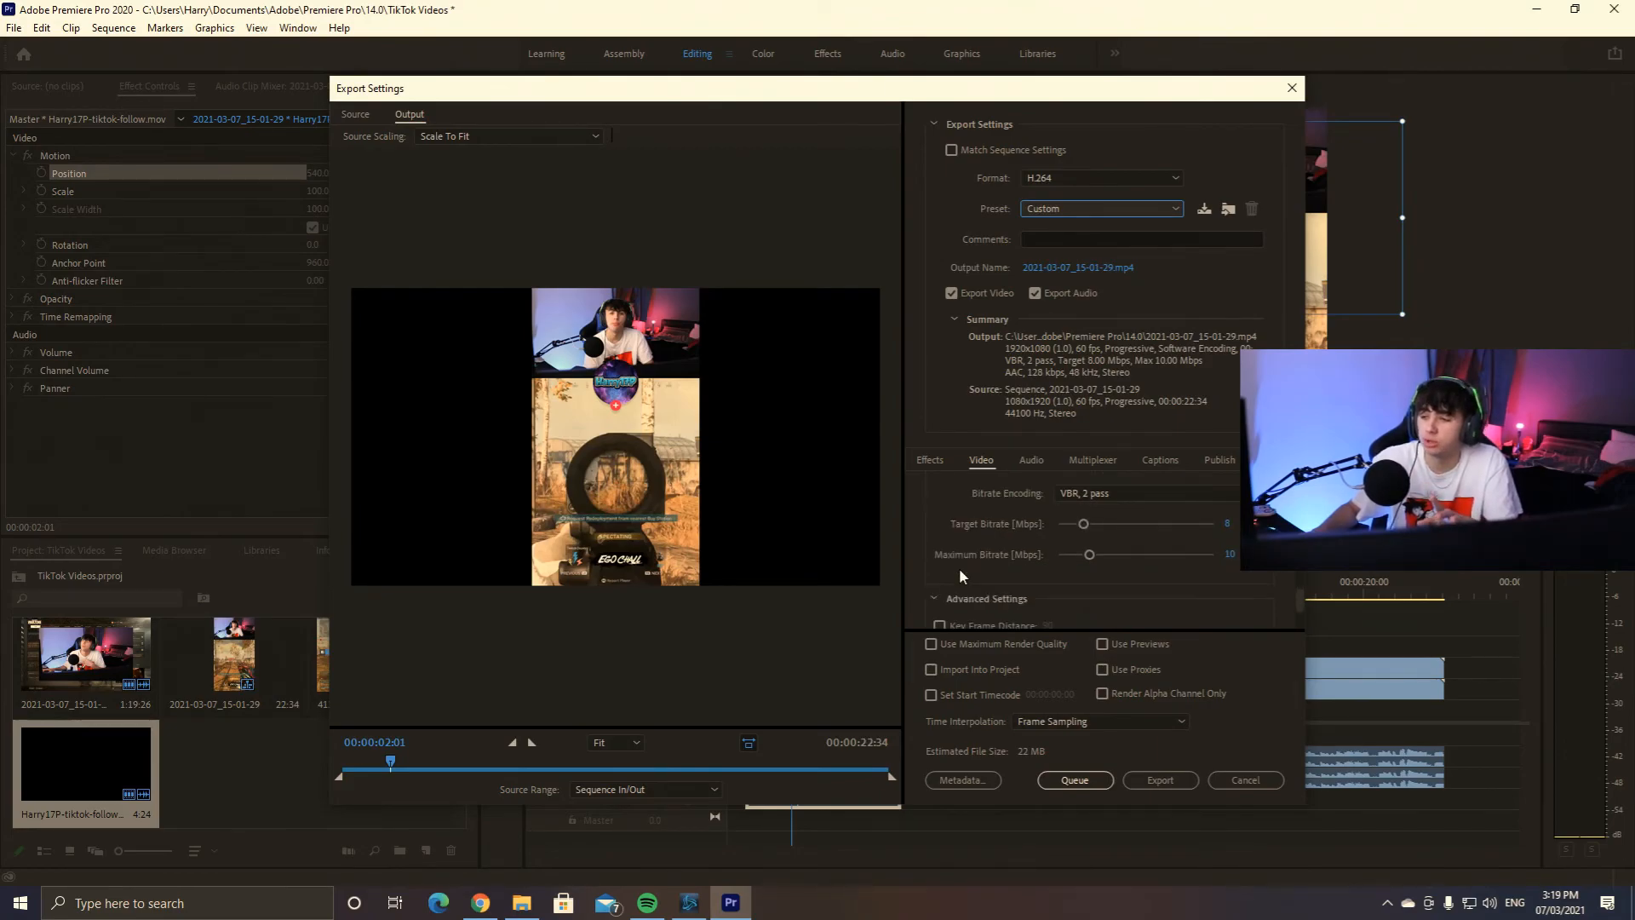
{"action": "left_click", "coordinate": [931, 645]}
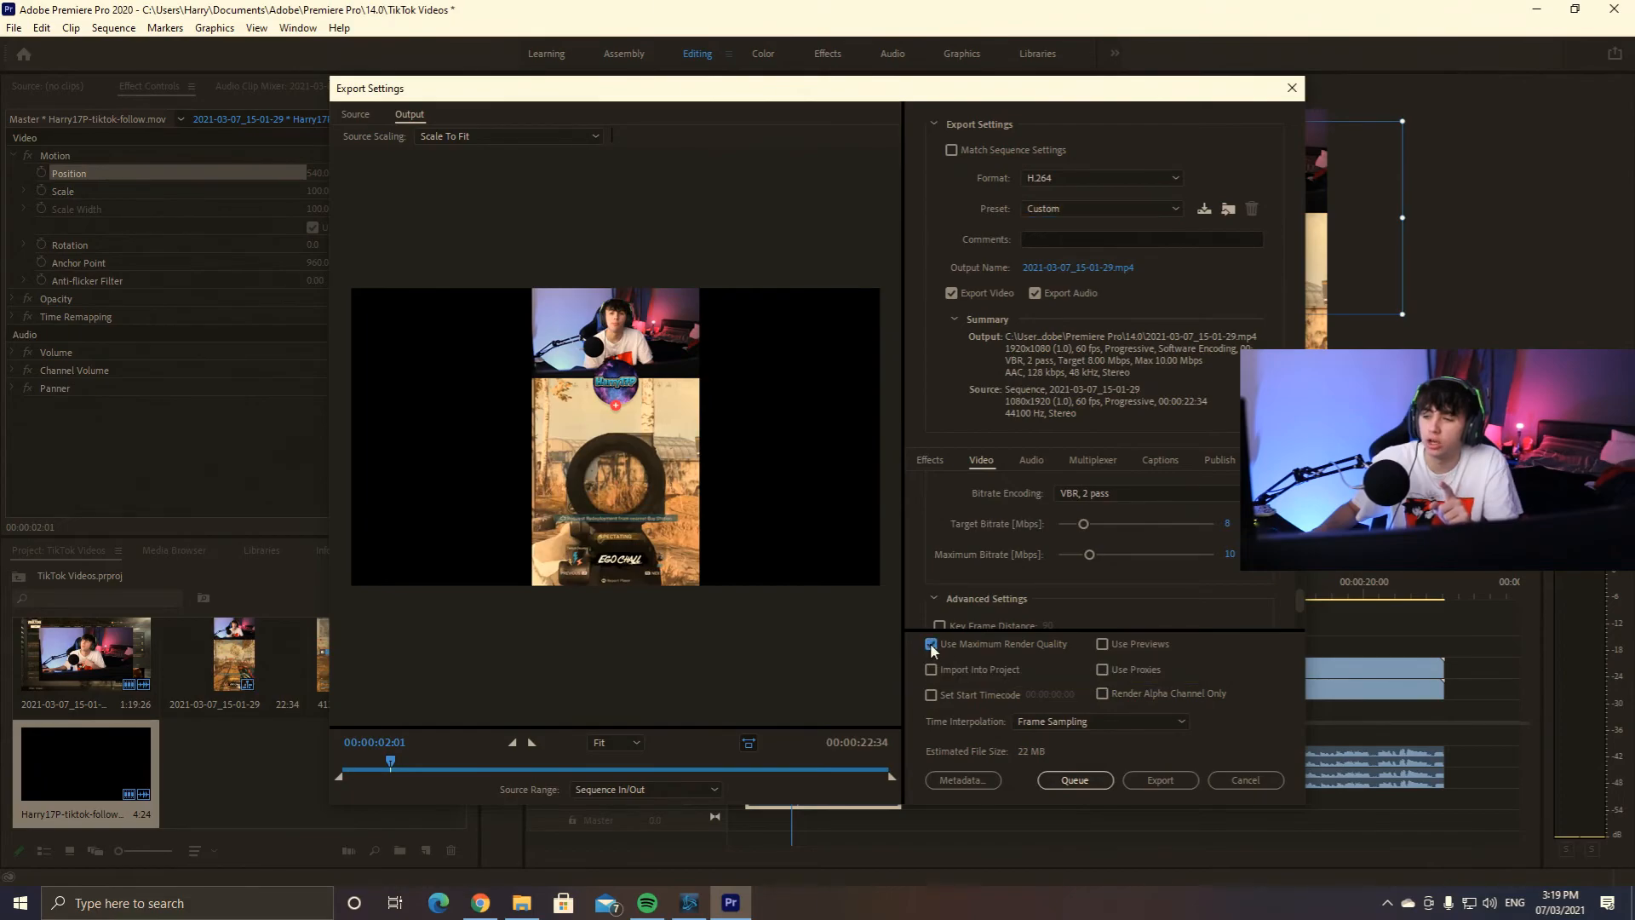
{"action": "left_click", "coordinate": [1167, 781]}
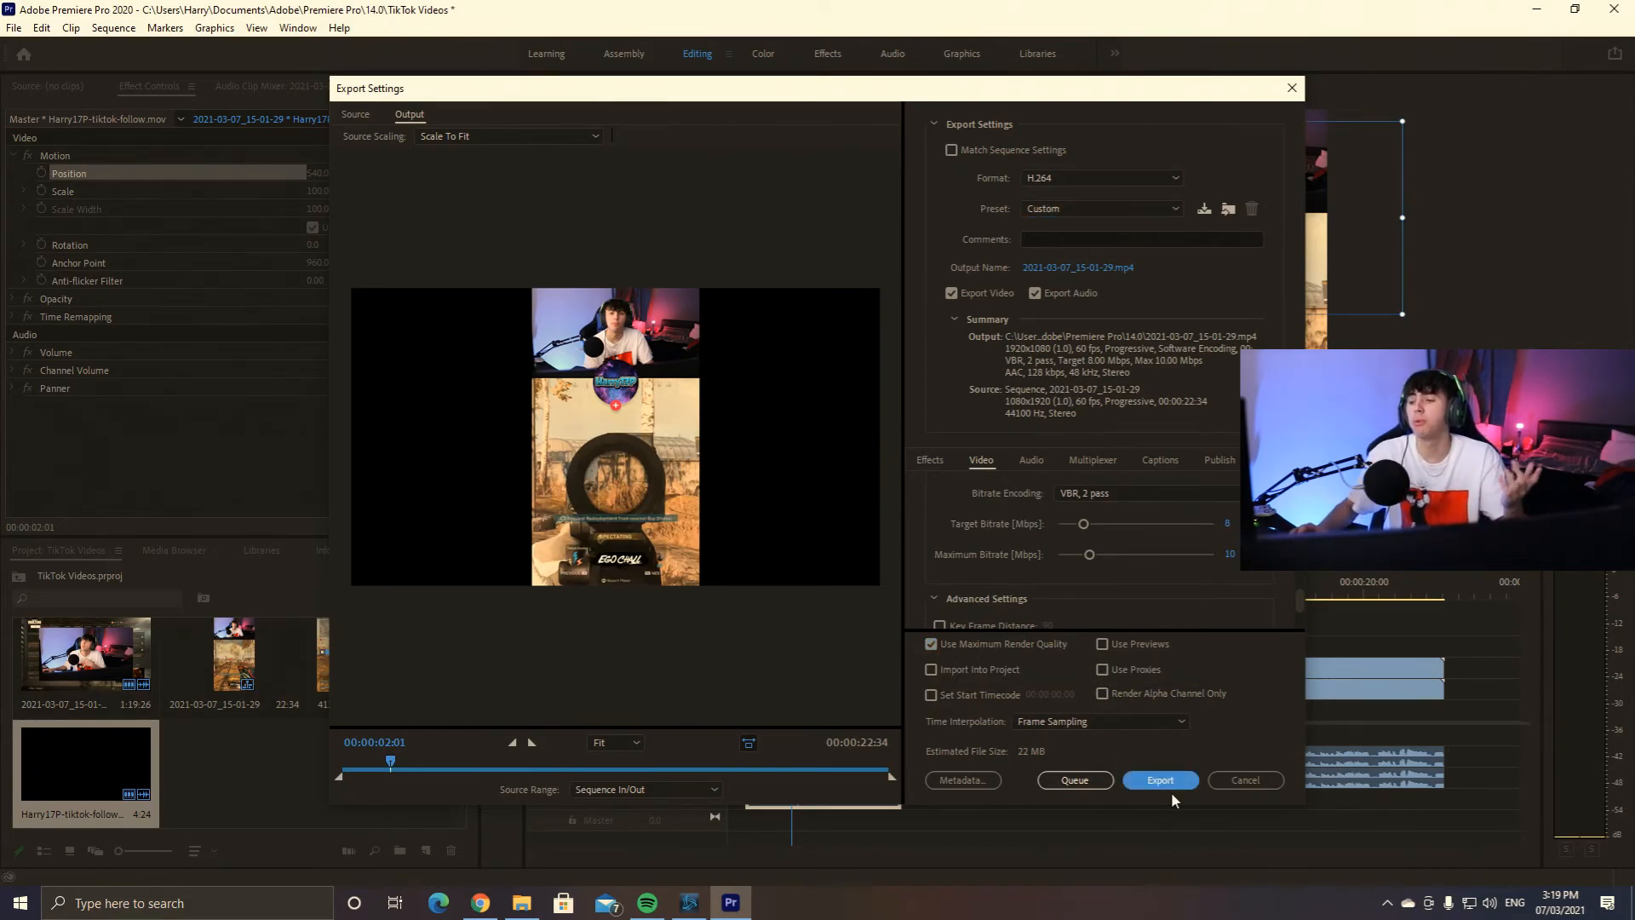